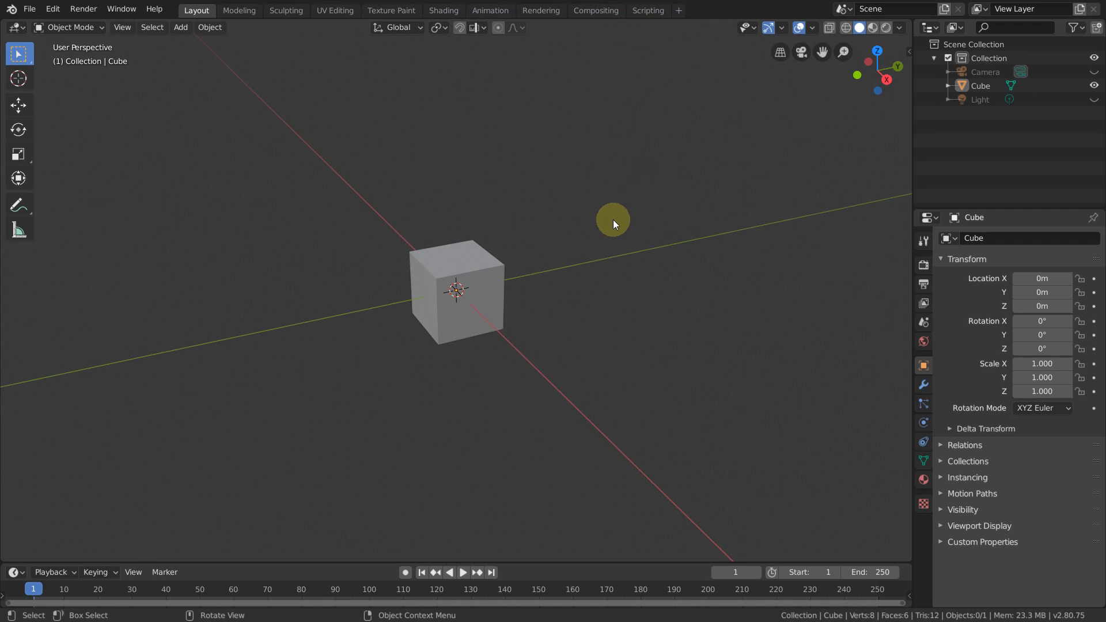
Step: Delete the default cube from the scene
key(a)
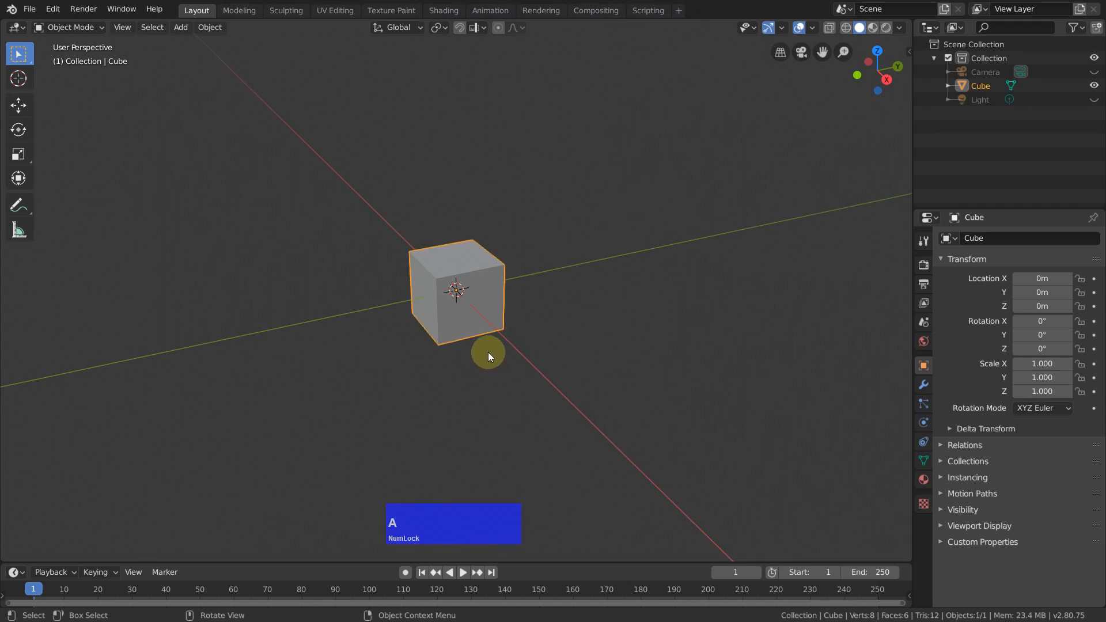
key(x)
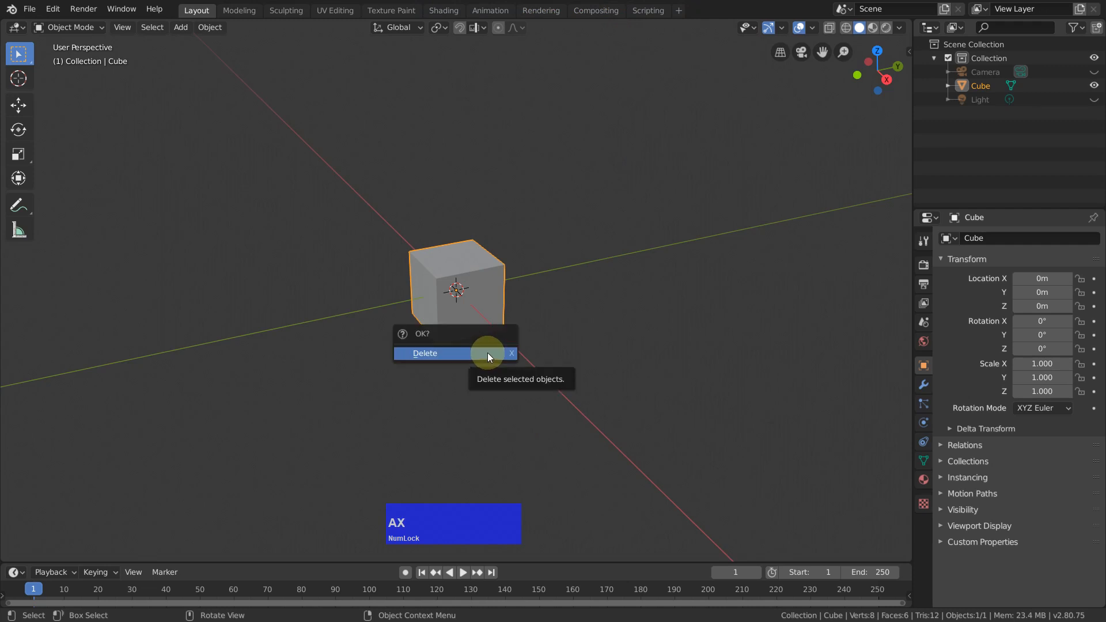
click(487, 352)
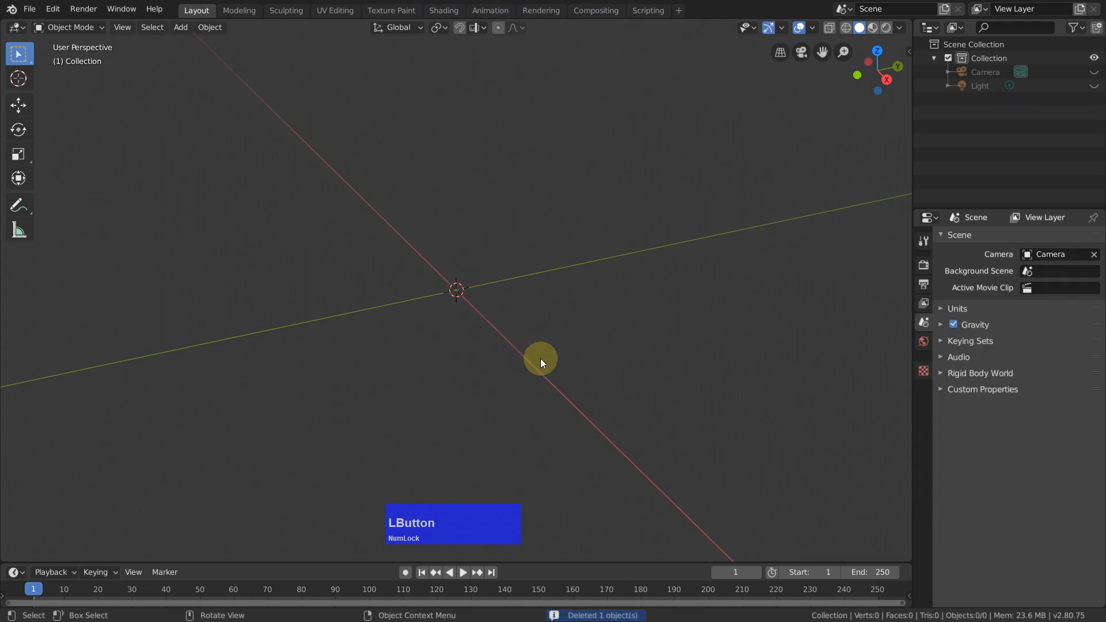
Step: Add a plane mesh in the front orthographic view and align it to the view
key(KP_1)
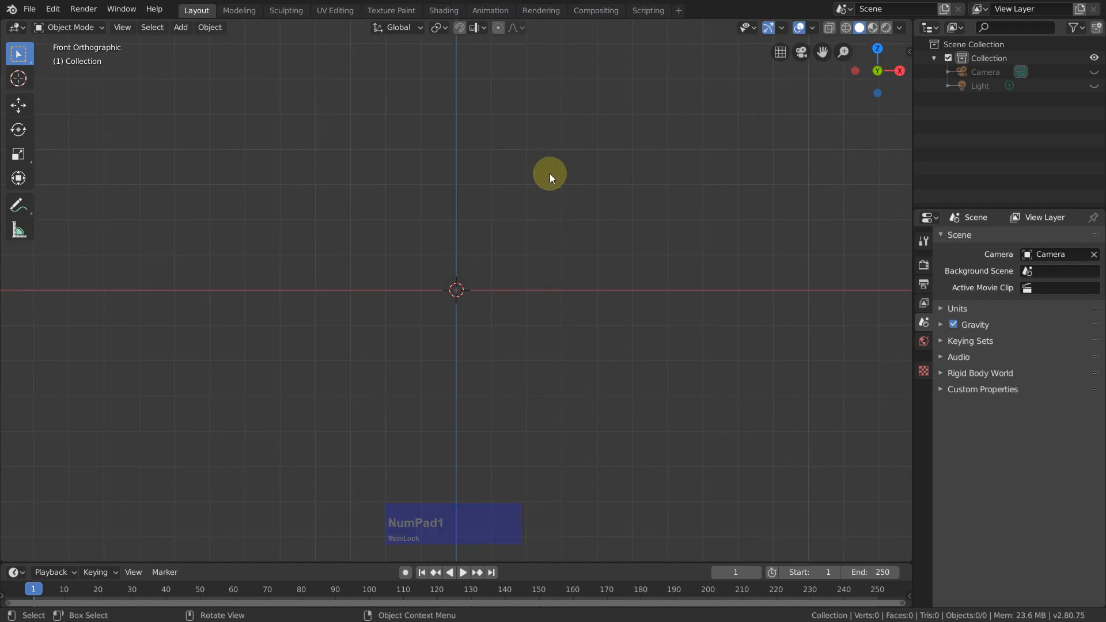
key(shift+a)
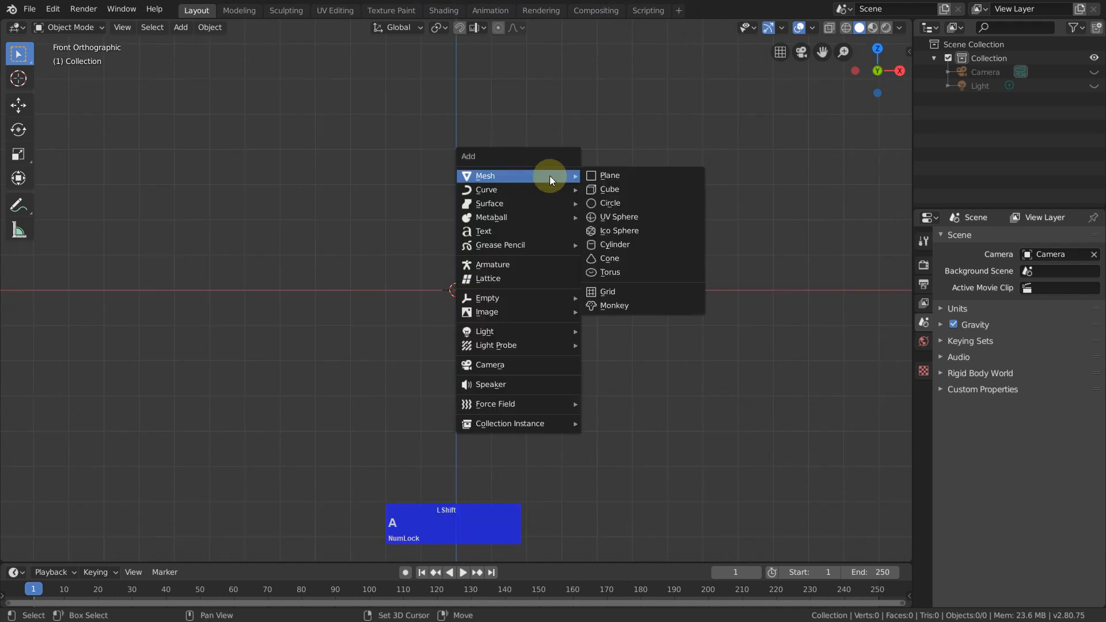
click(630, 171)
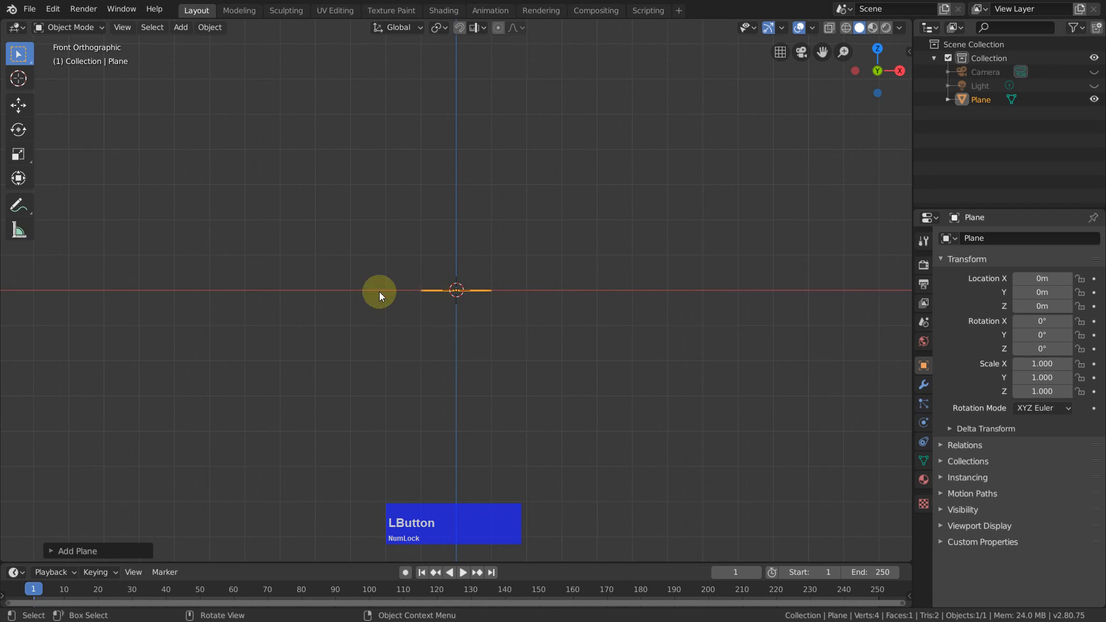
click(108, 551)
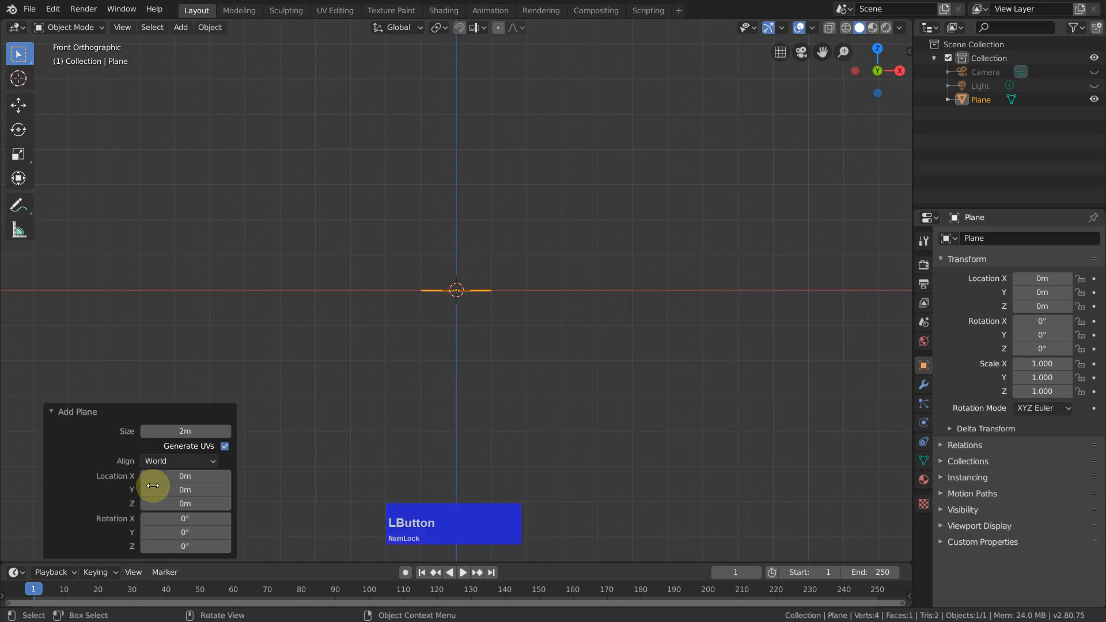
click(184, 464)
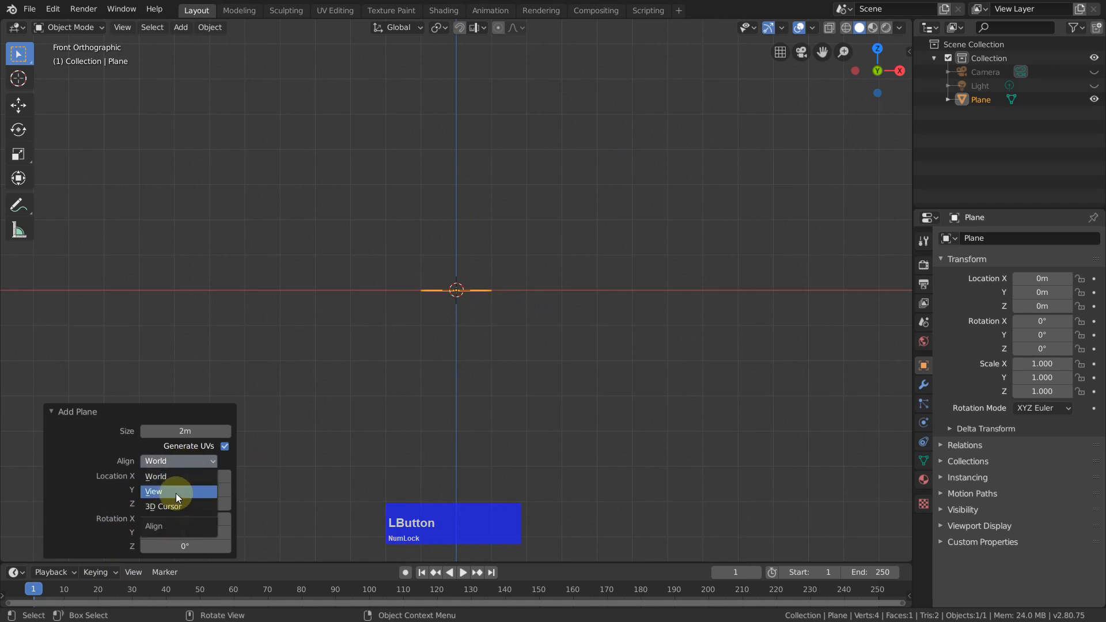
click(175, 492)
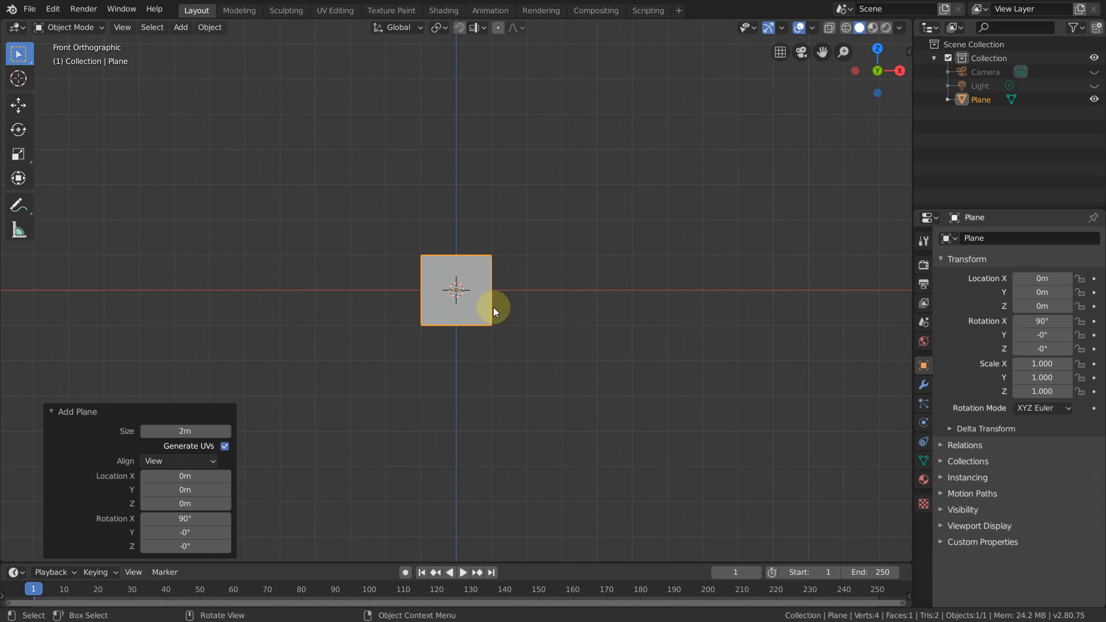
Step: Subdivide the whole plane in Edit Mode with 8 cuts
key(Tab)
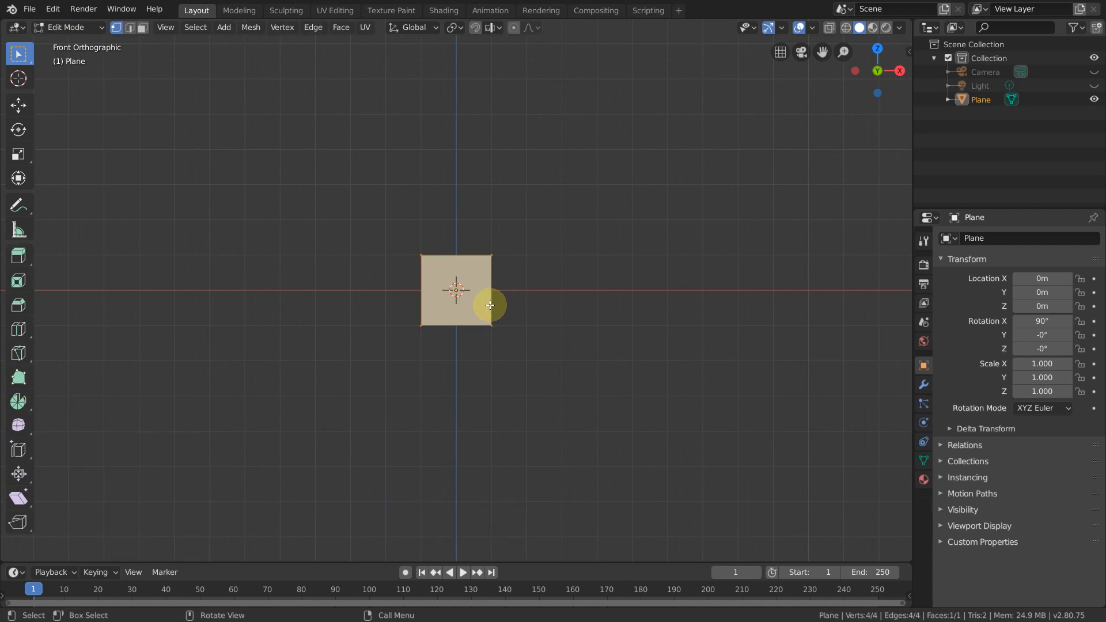
scroll(465, 301, up, 4)
scroll(466, 301, up, 3)
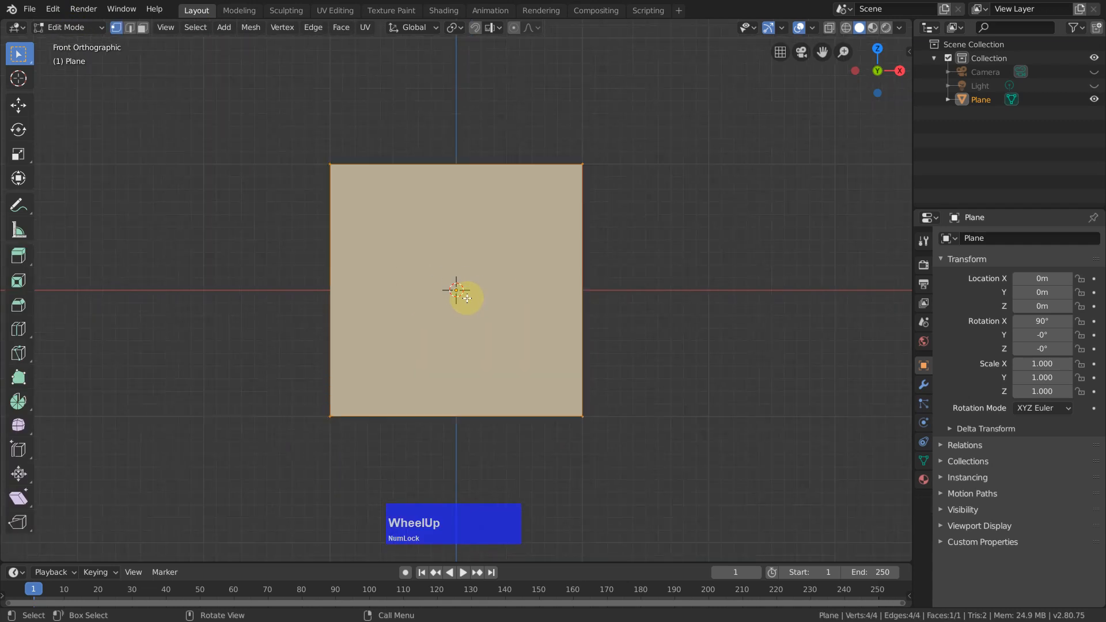
right_click(667, 252)
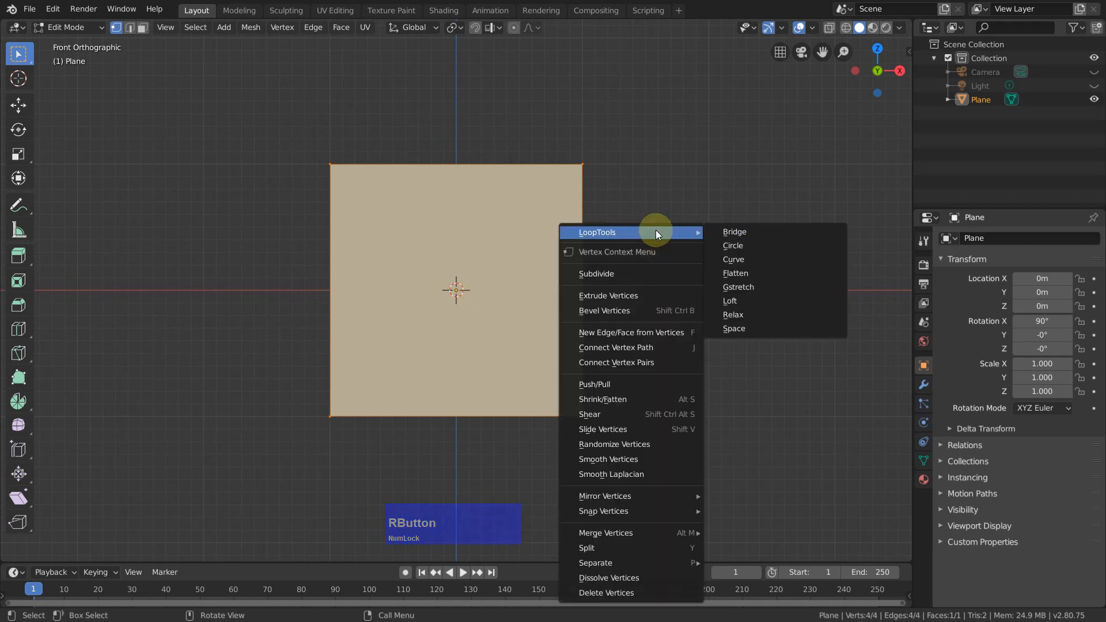
click(644, 274)
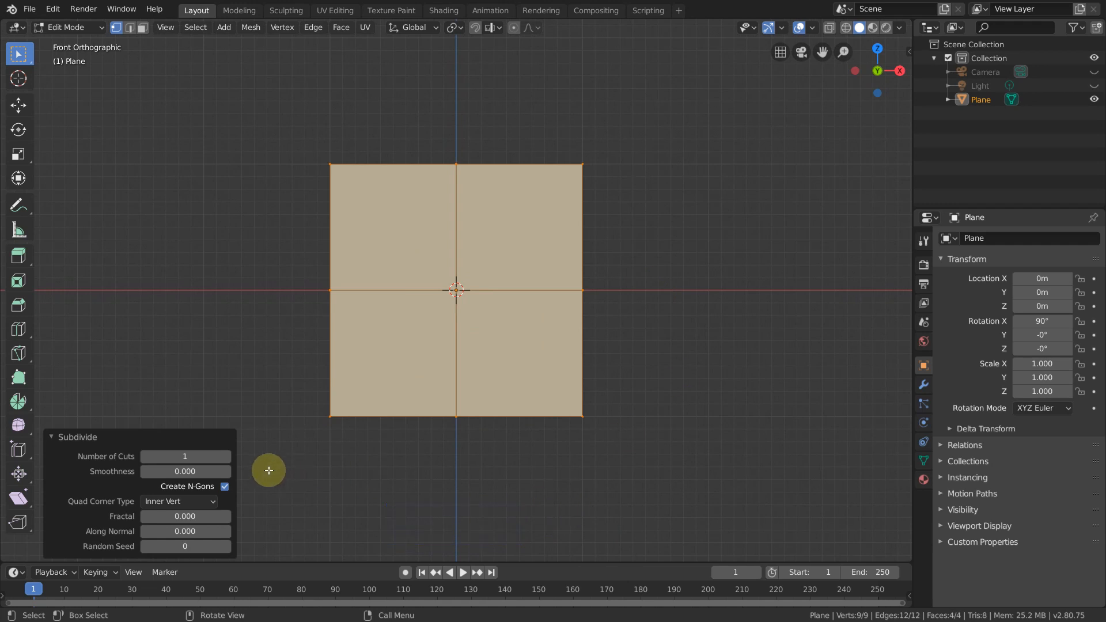
click(227, 456)
click(227, 456)
click(226, 455)
click(227, 456)
click(226, 456)
click(226, 455)
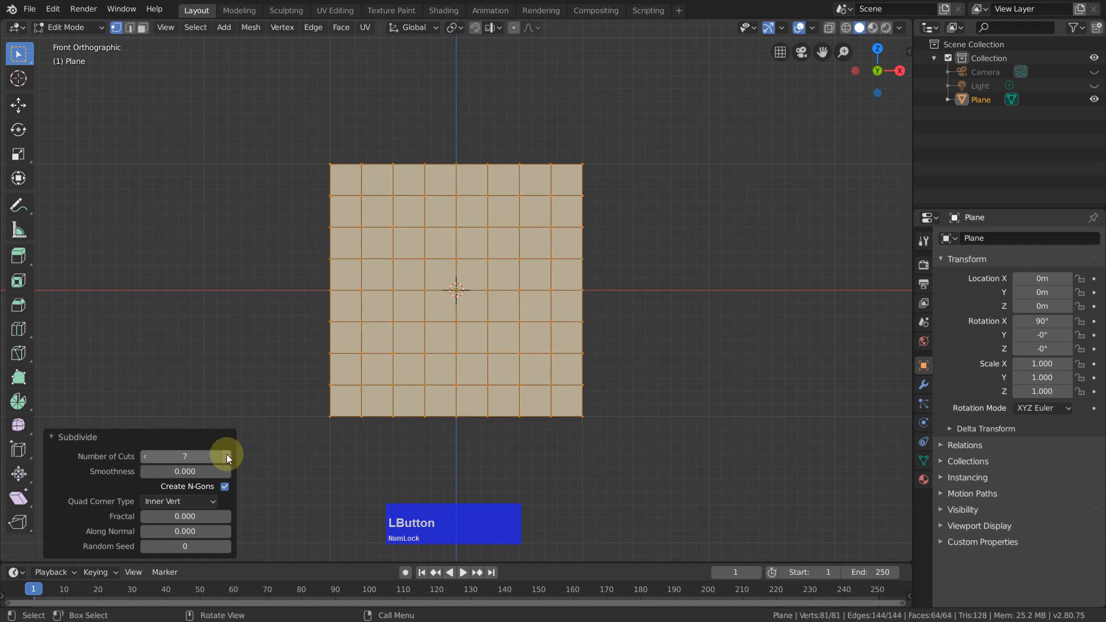
click(226, 456)
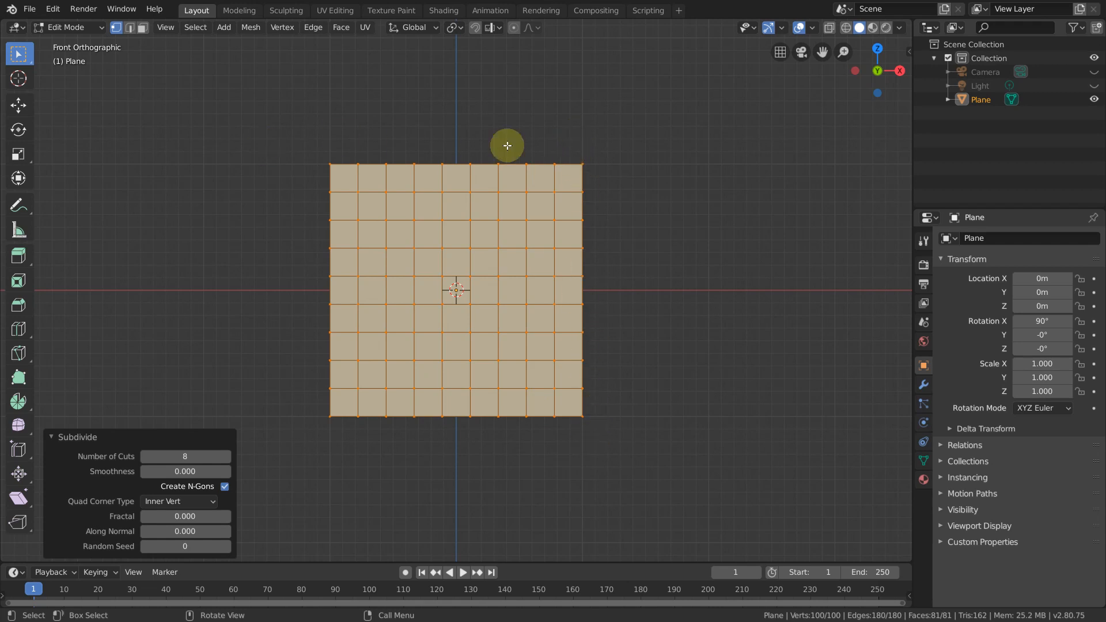
Step: Try deleting all the faces of the subdivided plane, and undo the deletion
key(x)
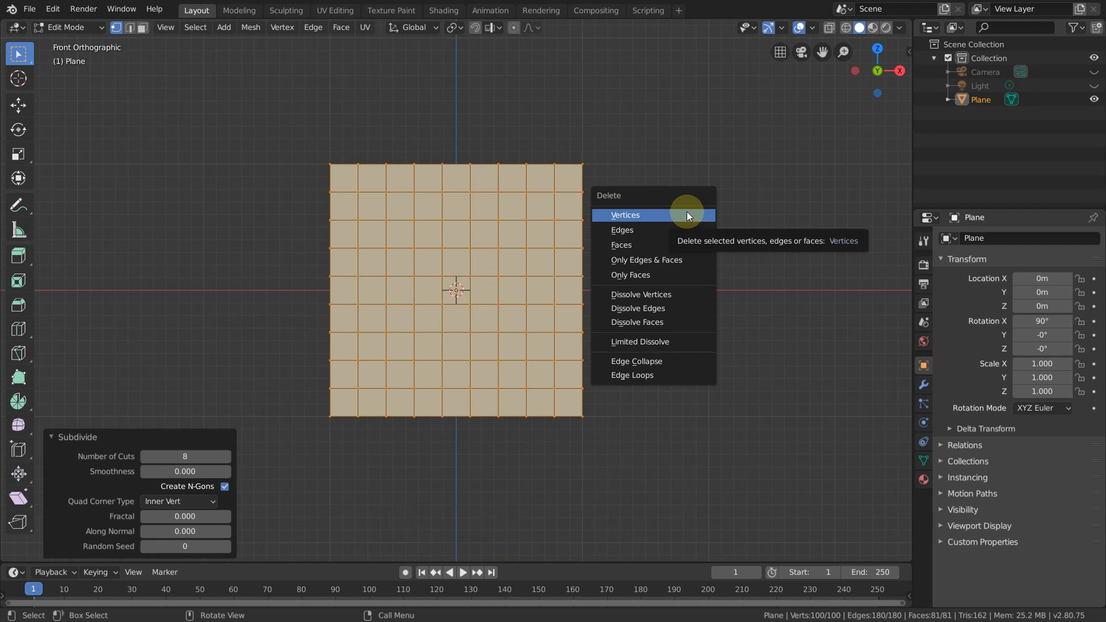
click(663, 245)
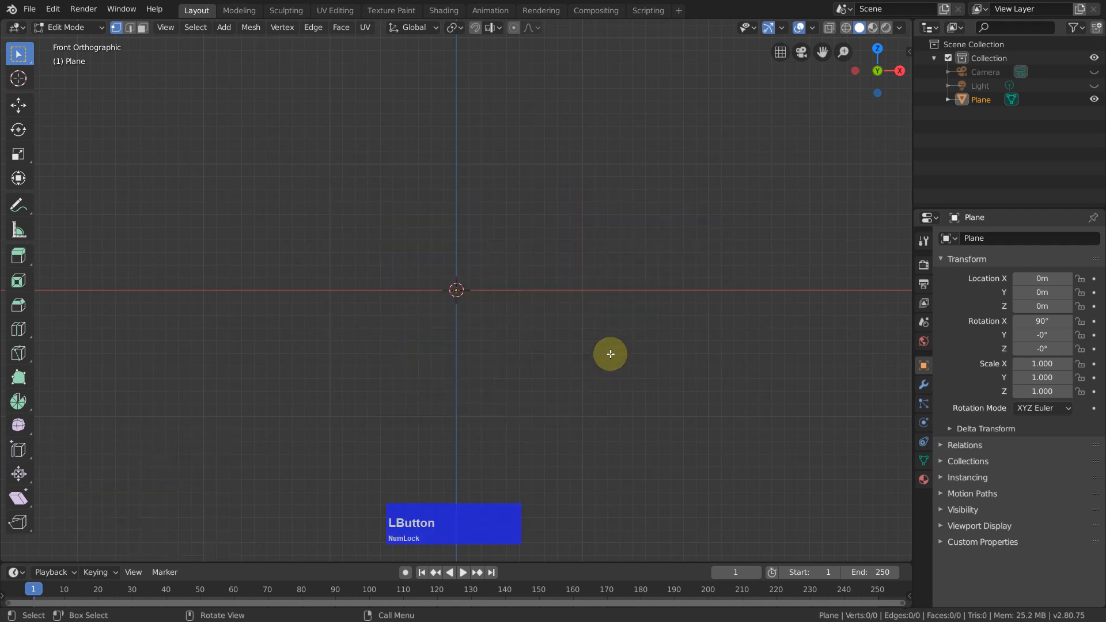
key(ctrl+z)
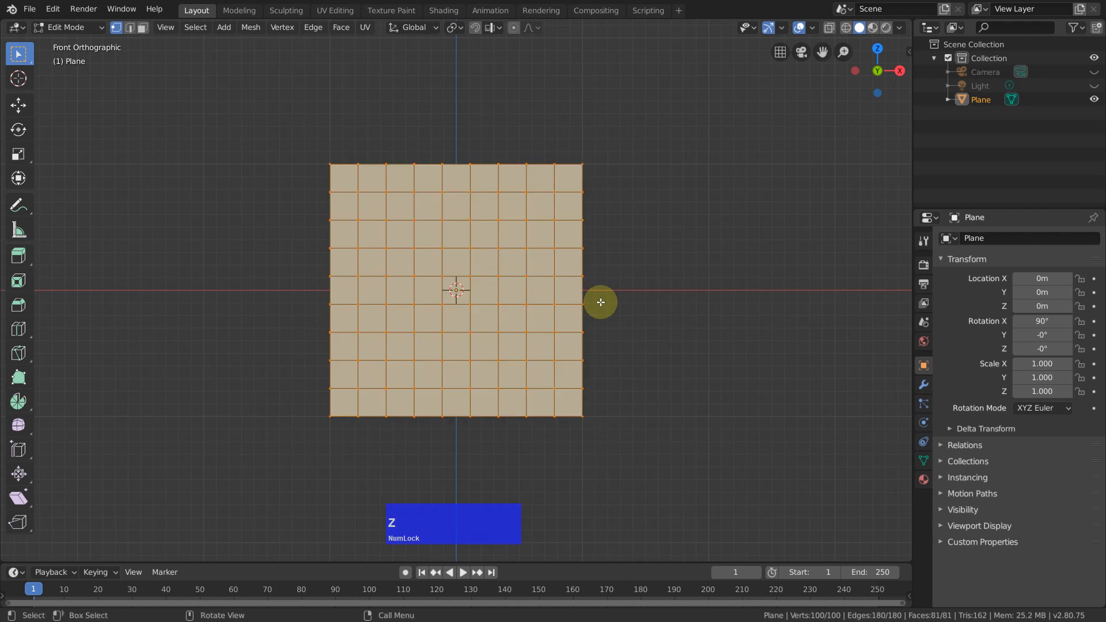
Step: Dissolve all the plane's faces into a single face and poke that face from its centre
key(x)
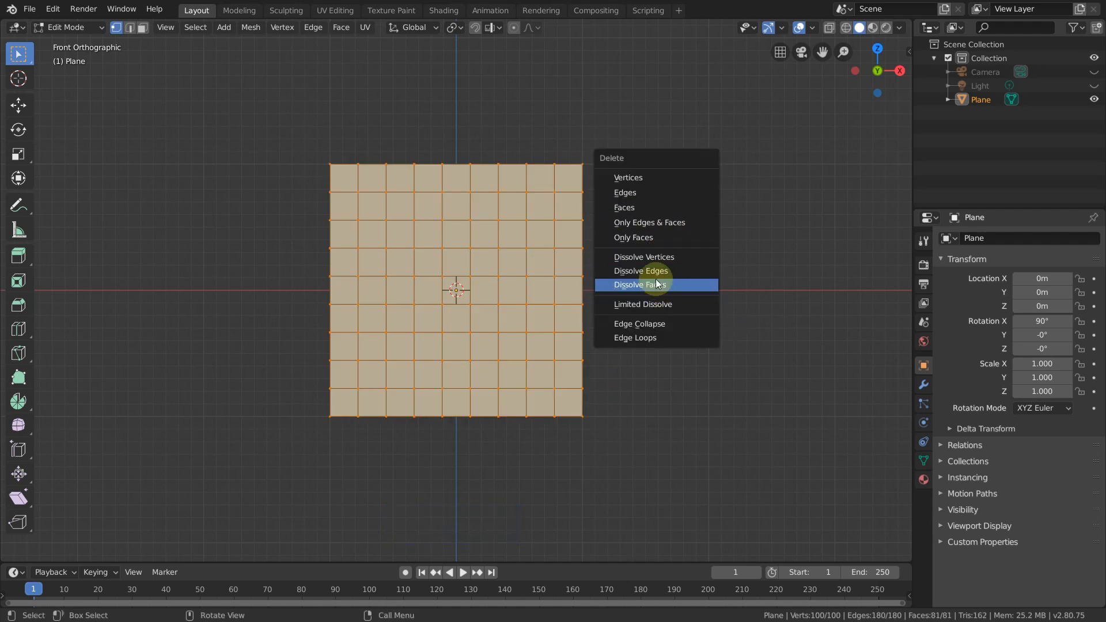
click(657, 284)
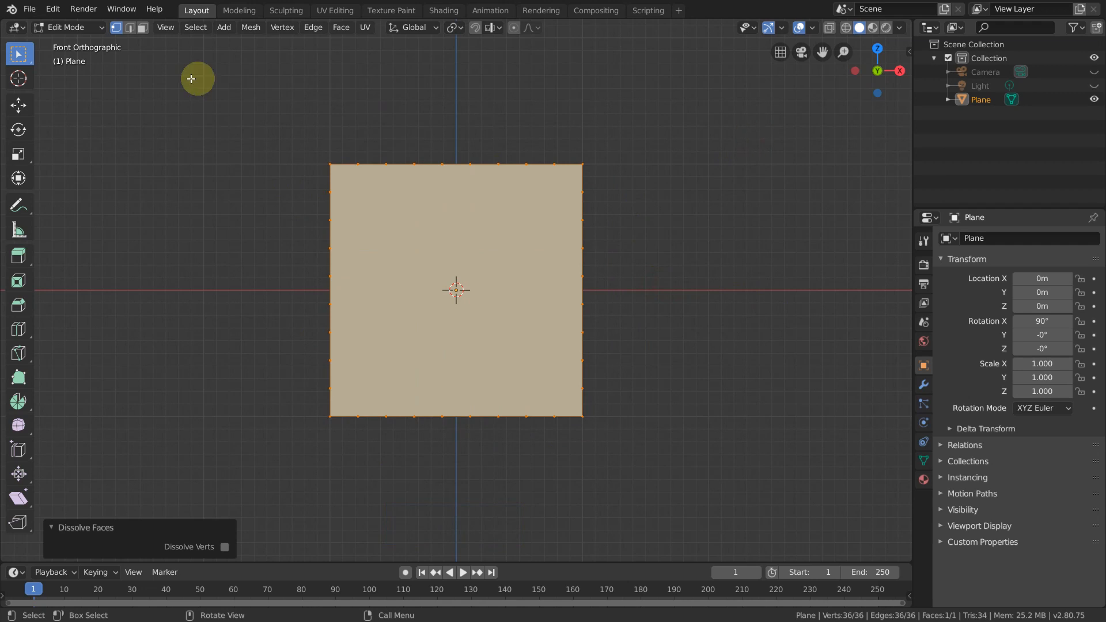
click(142, 28)
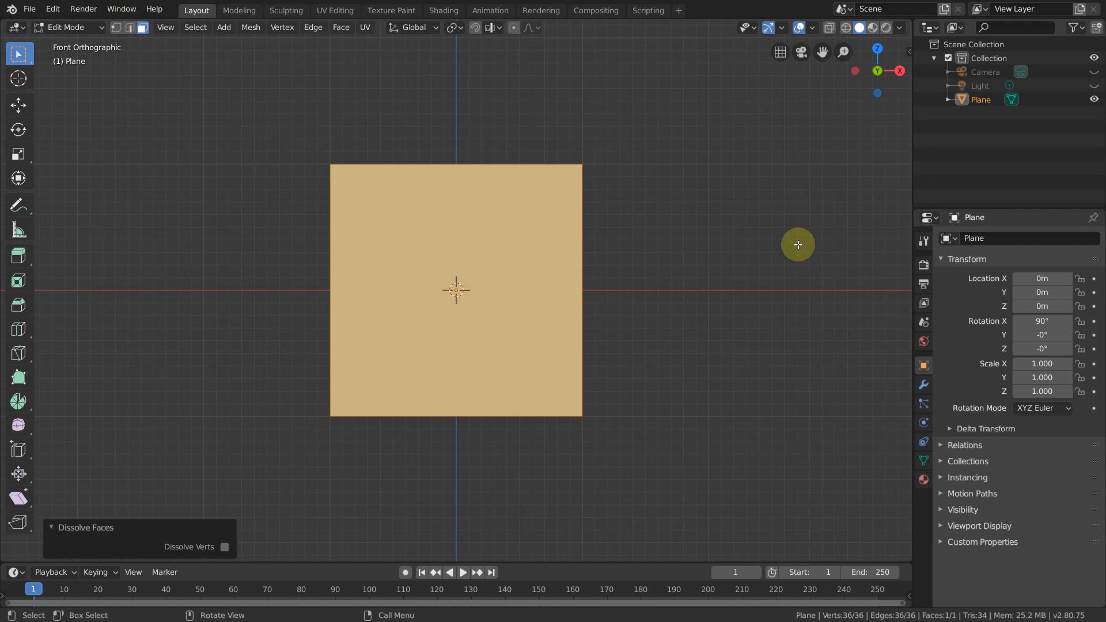
right_click(755, 292)
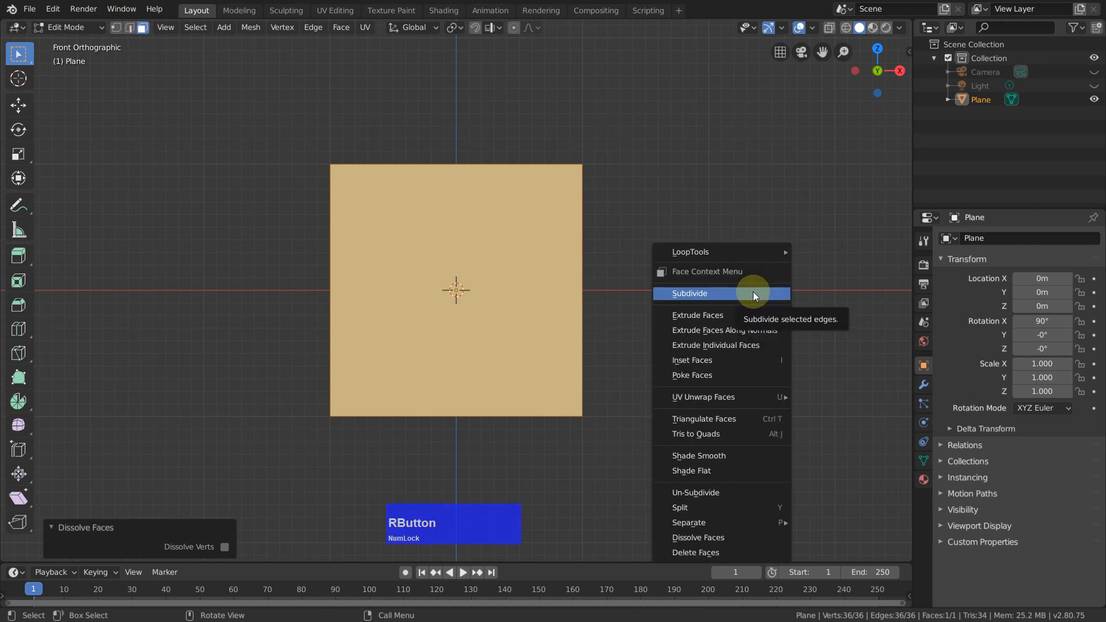
click(710, 375)
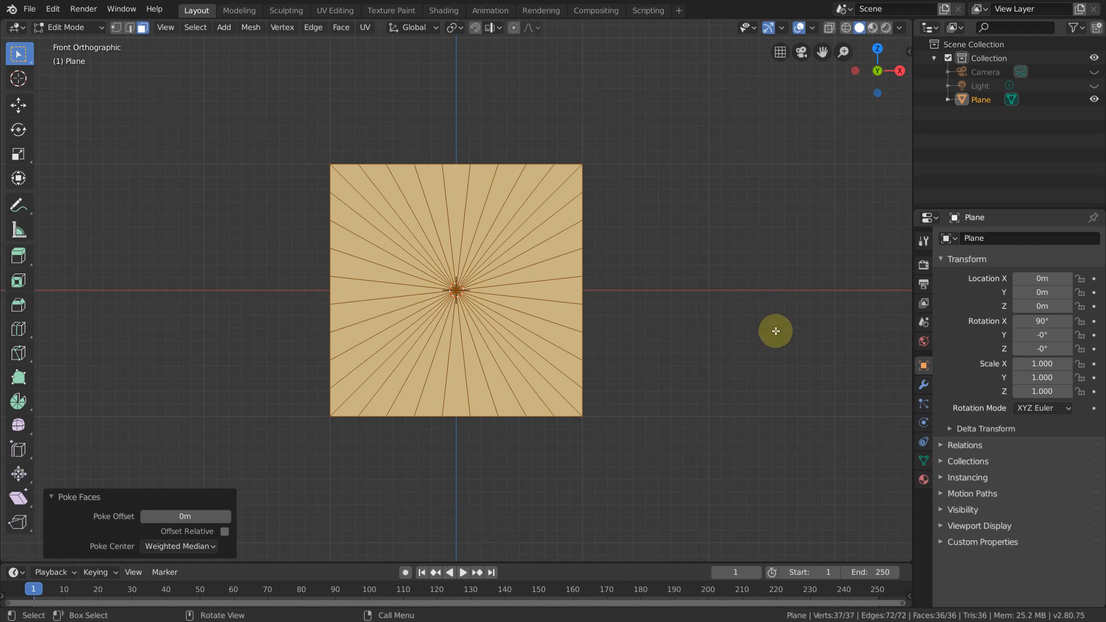
Step: Select the four diagonal edges running from the centre to the plane's corners
key(2)
click(382, 217)
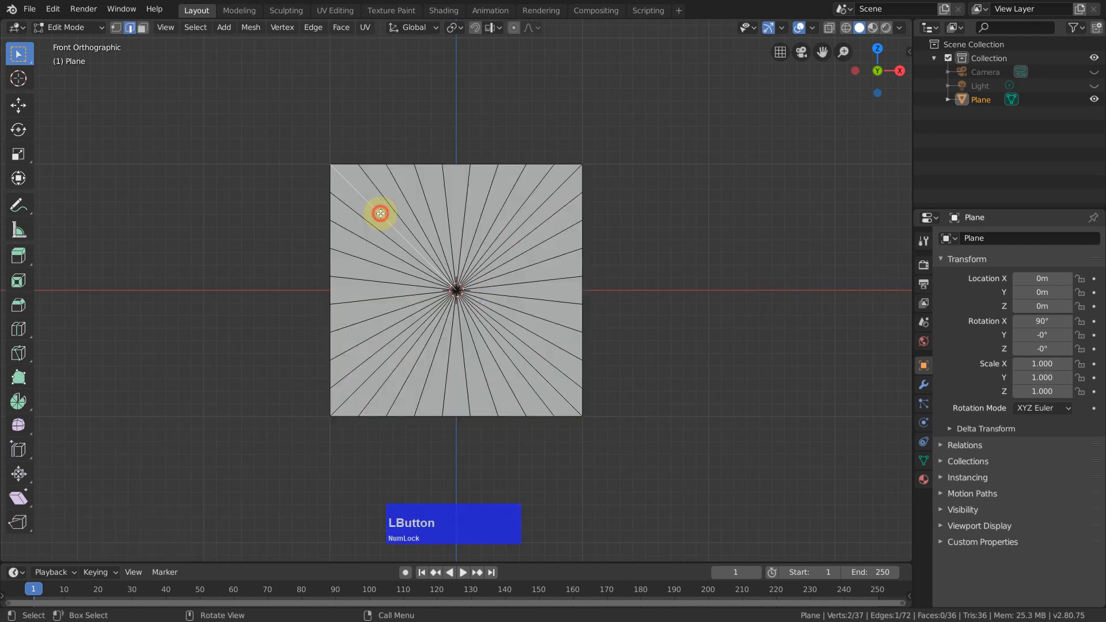
shift+click(551, 194)
shift+click(562, 405)
shift+click(356, 392)
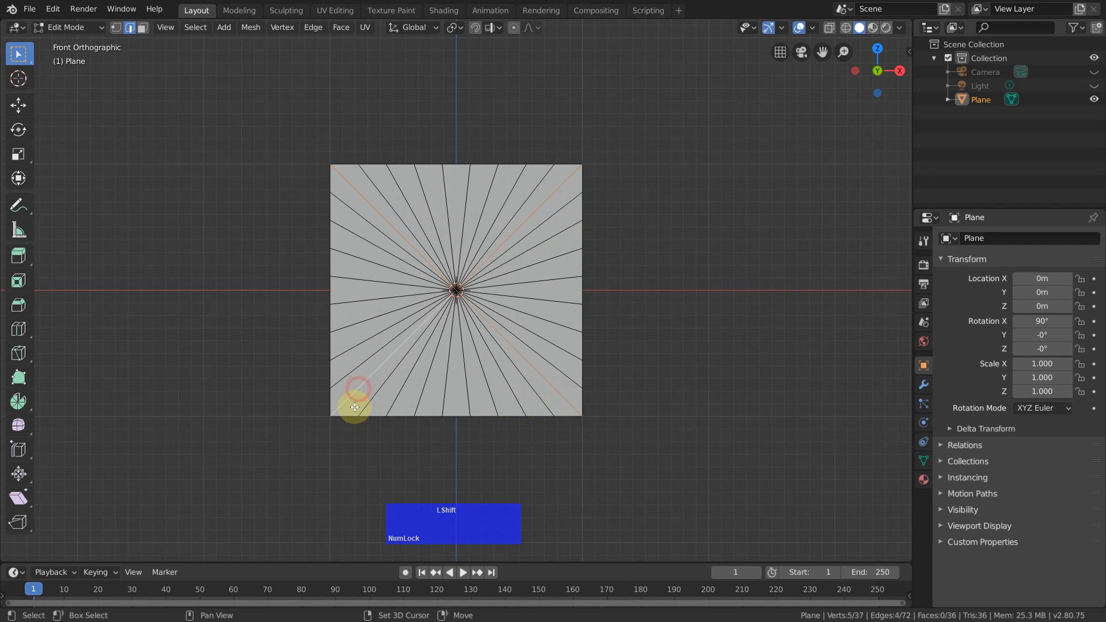
Step: Try dissolving the four selected diagonal edges directly, and undo the dissolve
right_click(731, 241)
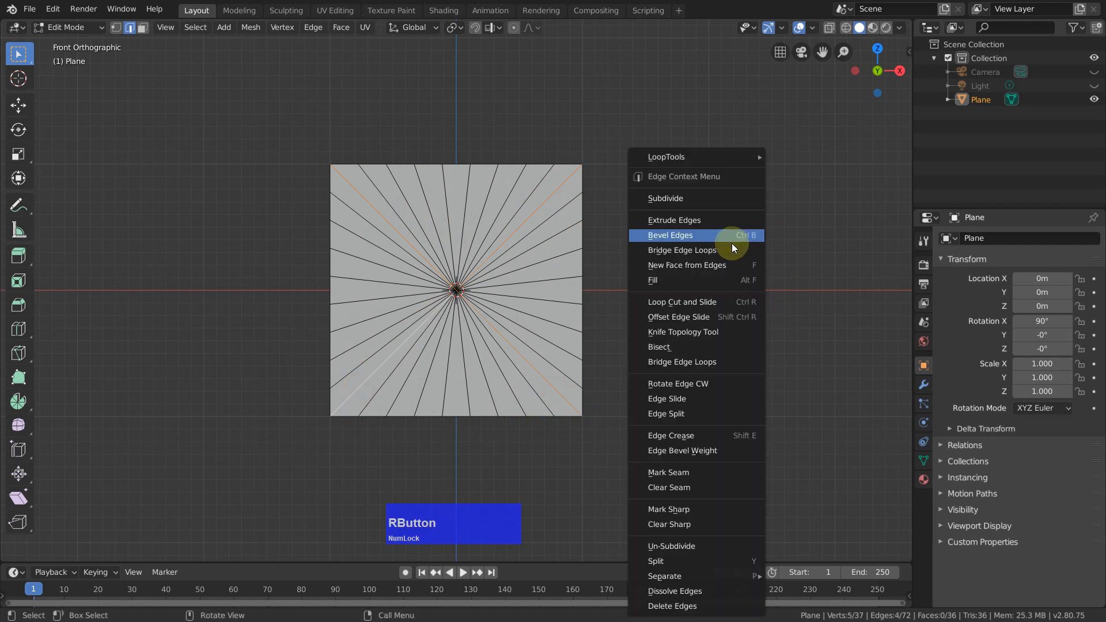
click(700, 592)
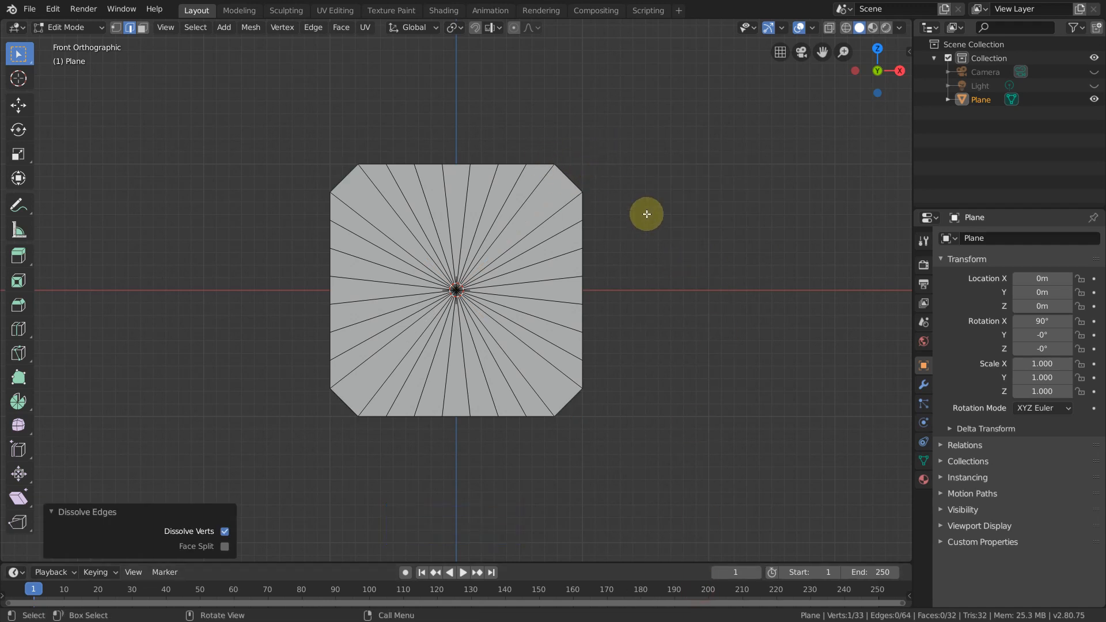
key(ctrl+z)
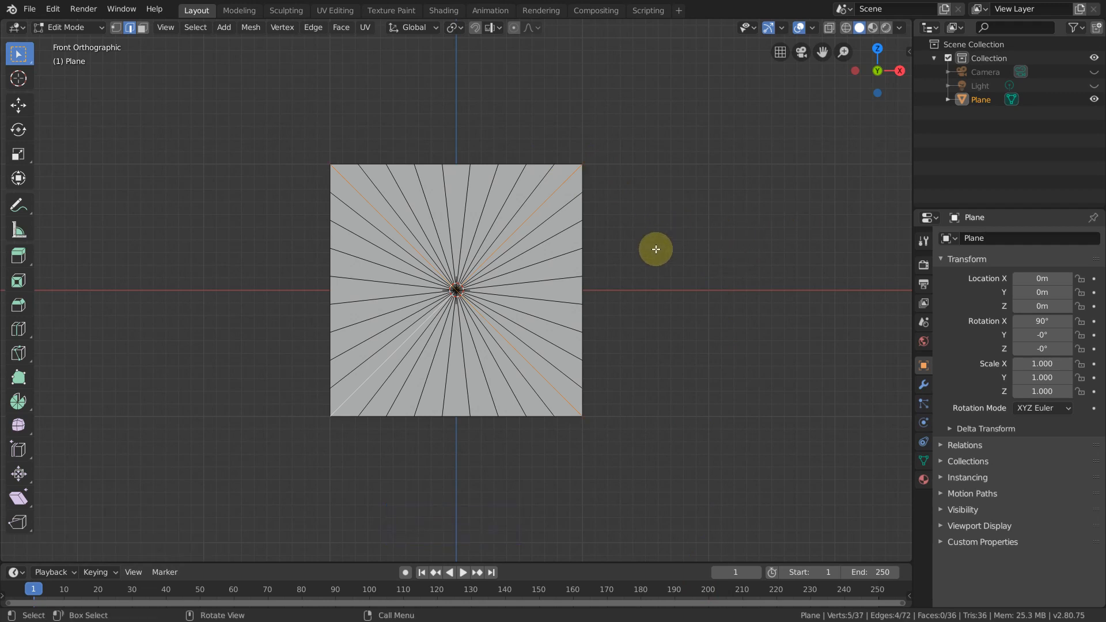
Step: Rotate the four selected diagonal edges clockwise and dissolve the rotated edges across the corners
right_click(668, 223)
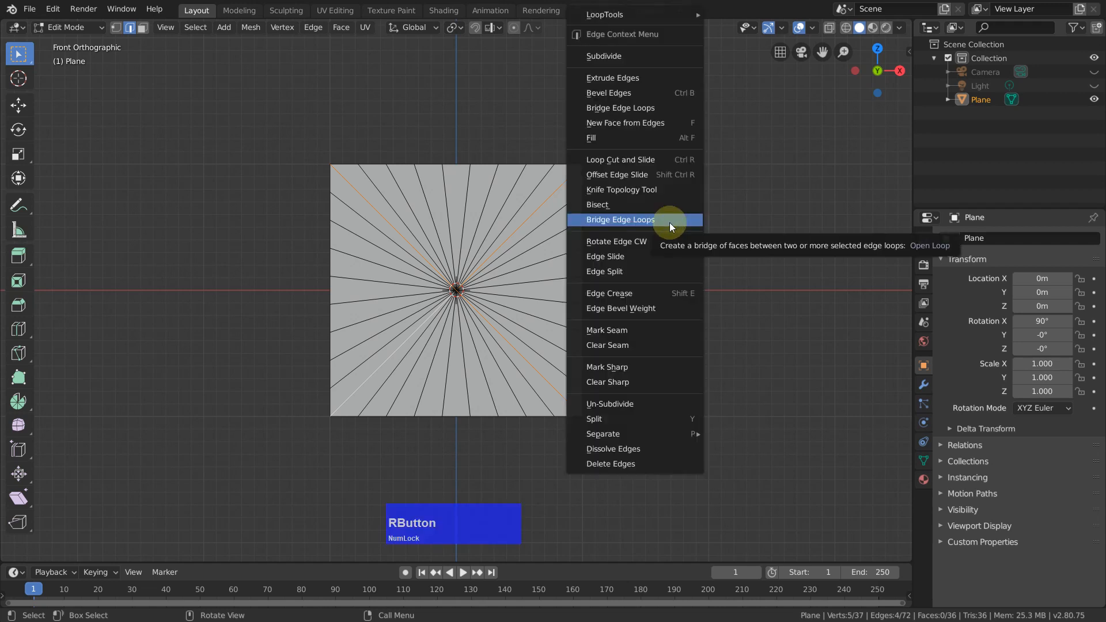
click(651, 243)
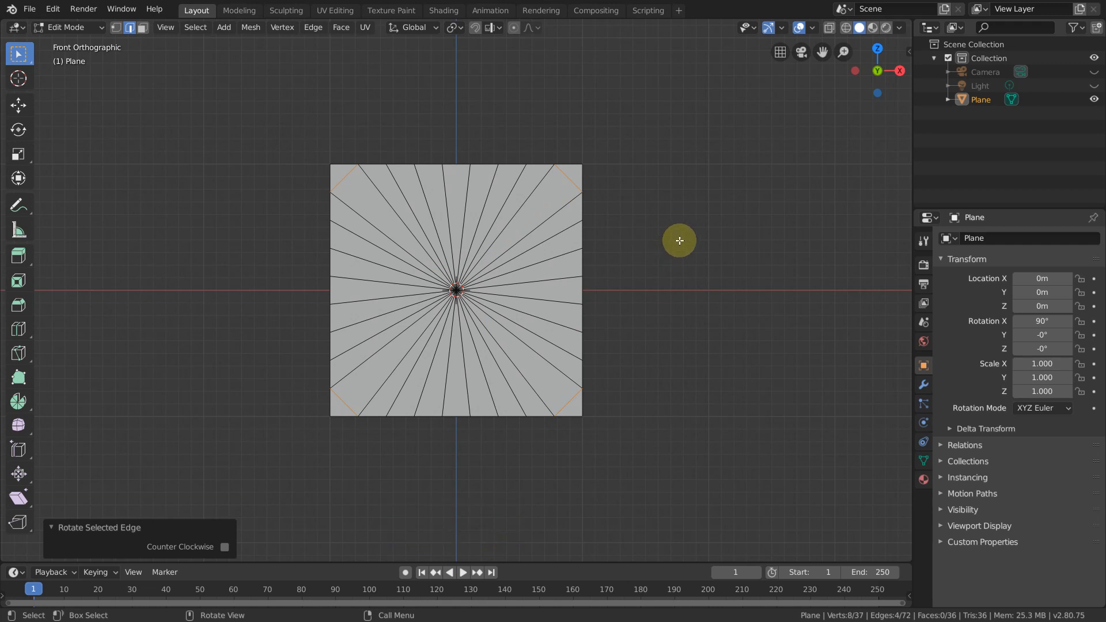
right_click(682, 240)
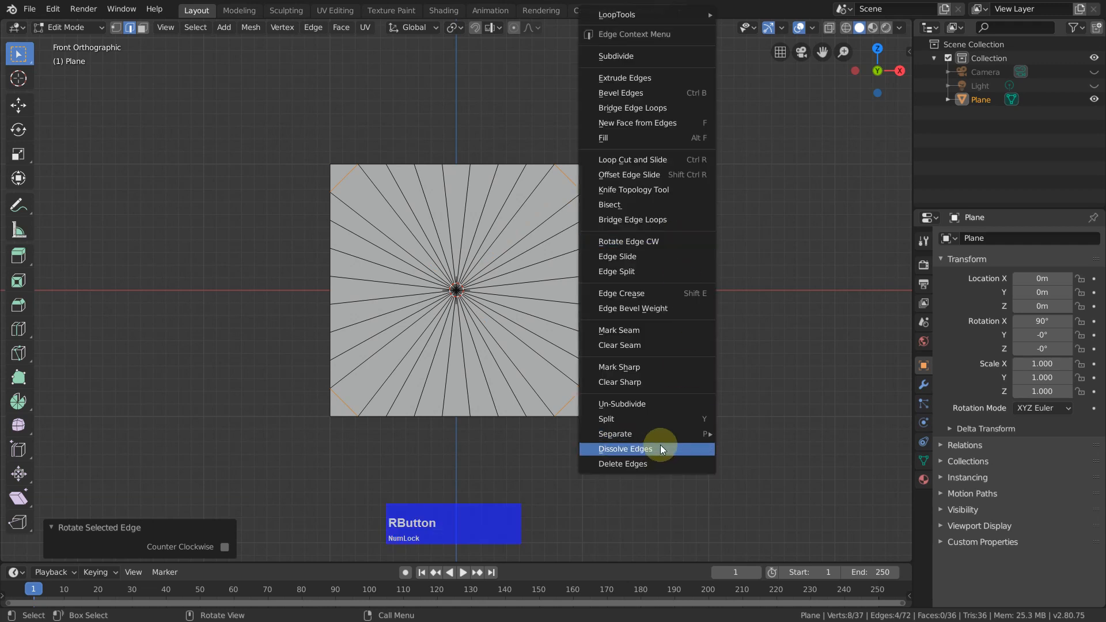
click(659, 446)
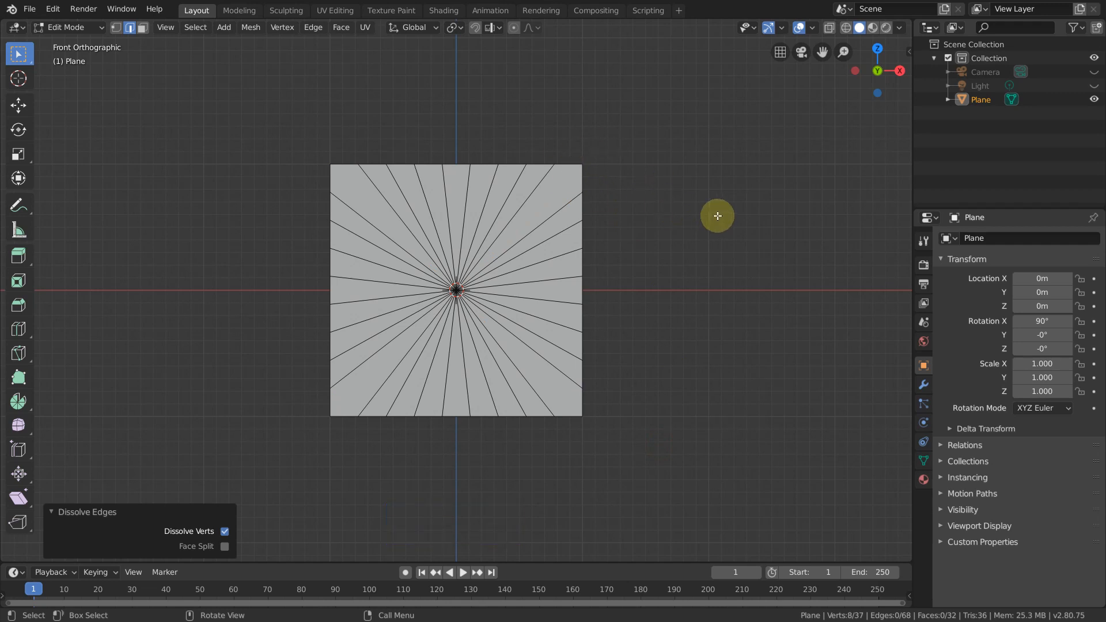
Step: Bevel only the plane's centre vertex by about 0.538 m to form a round face around it
key(1)
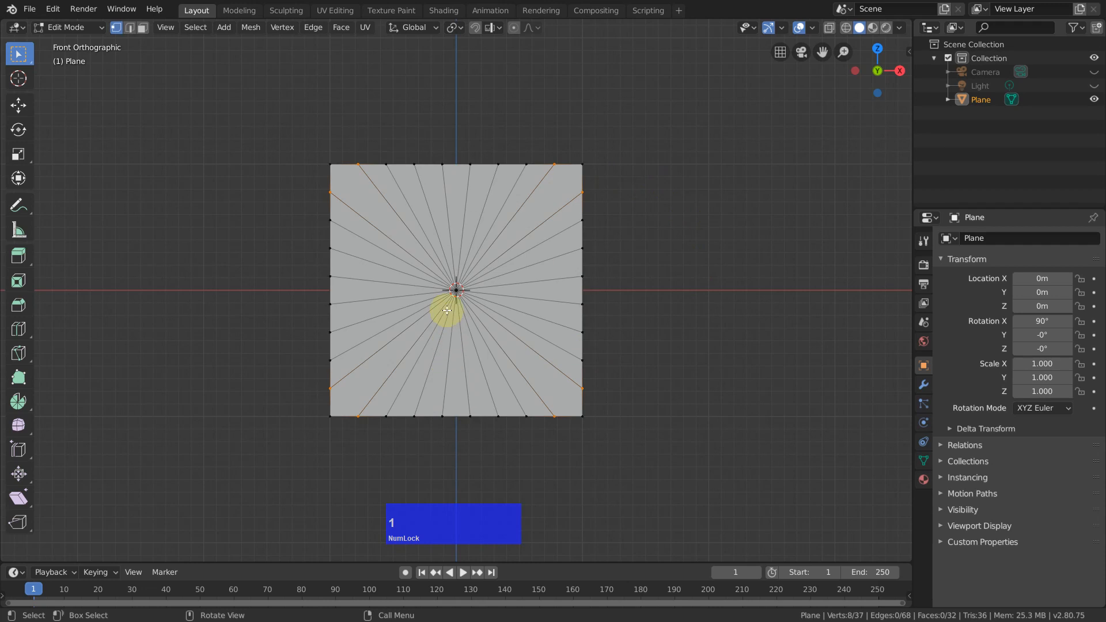
click(442, 264)
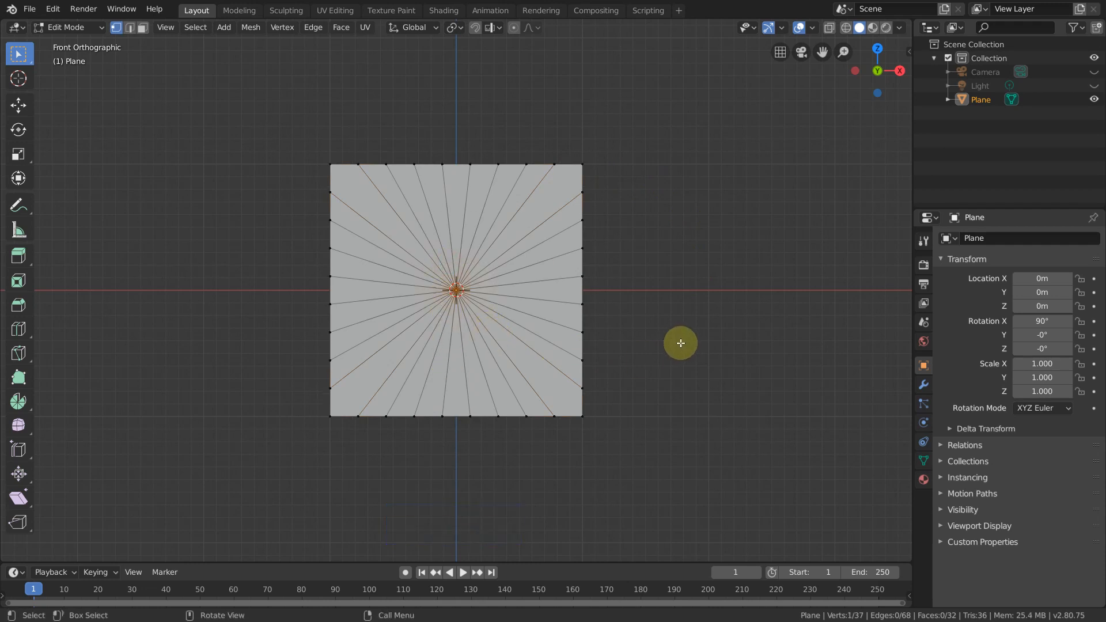
key(q)
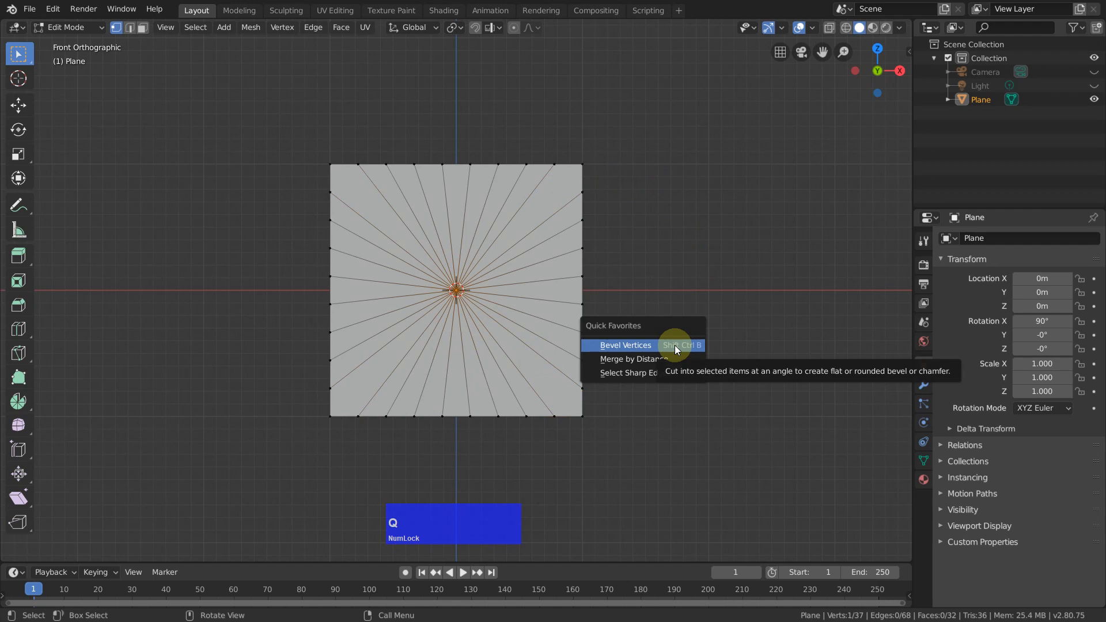
click(675, 344)
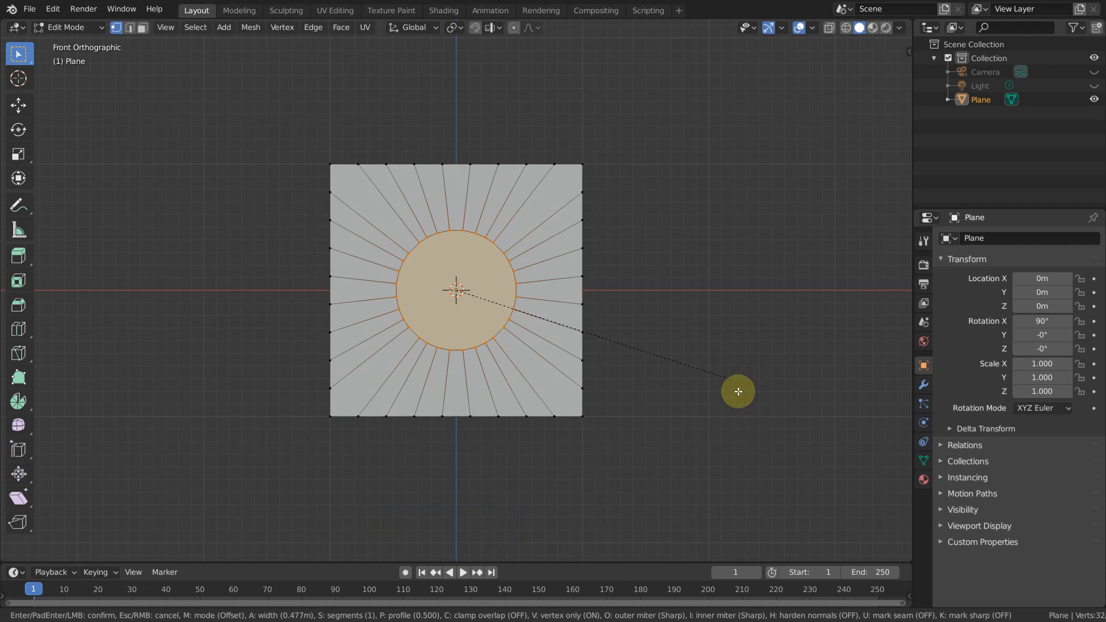
click(734, 382)
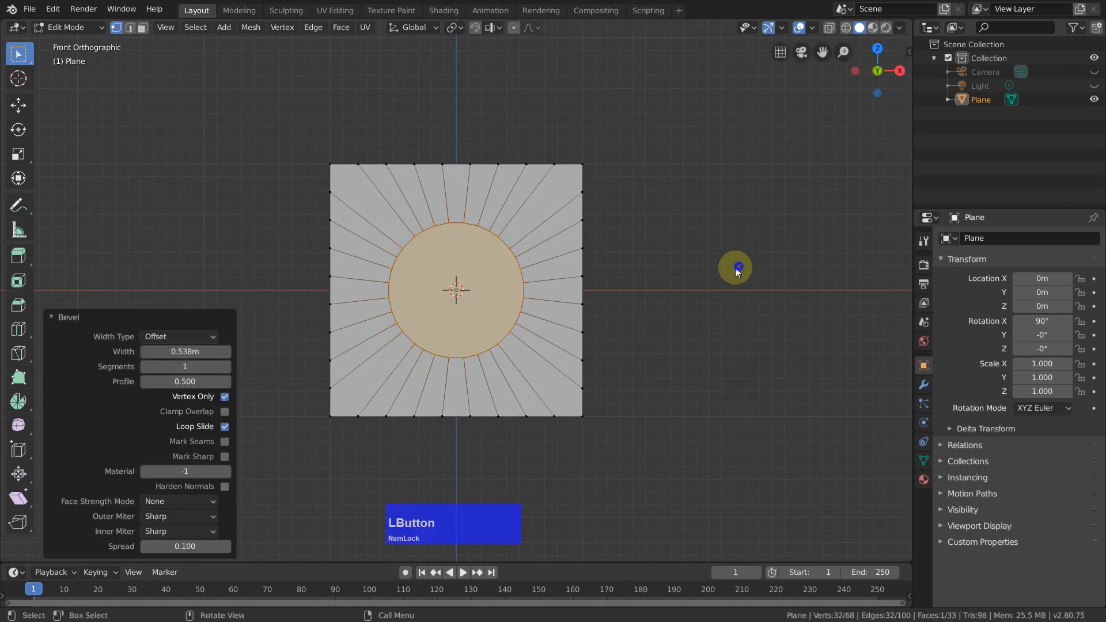
Step: Even out the bevelled outline with LoopTools Circle and delete the round inner face to open the hole
right_click(735, 268)
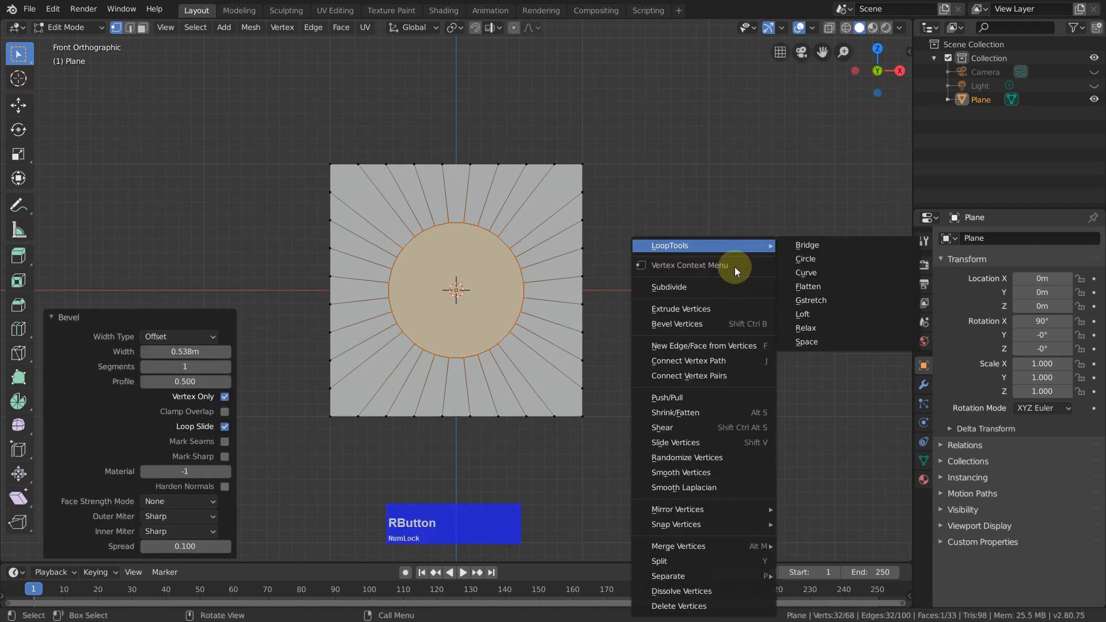
click(817, 260)
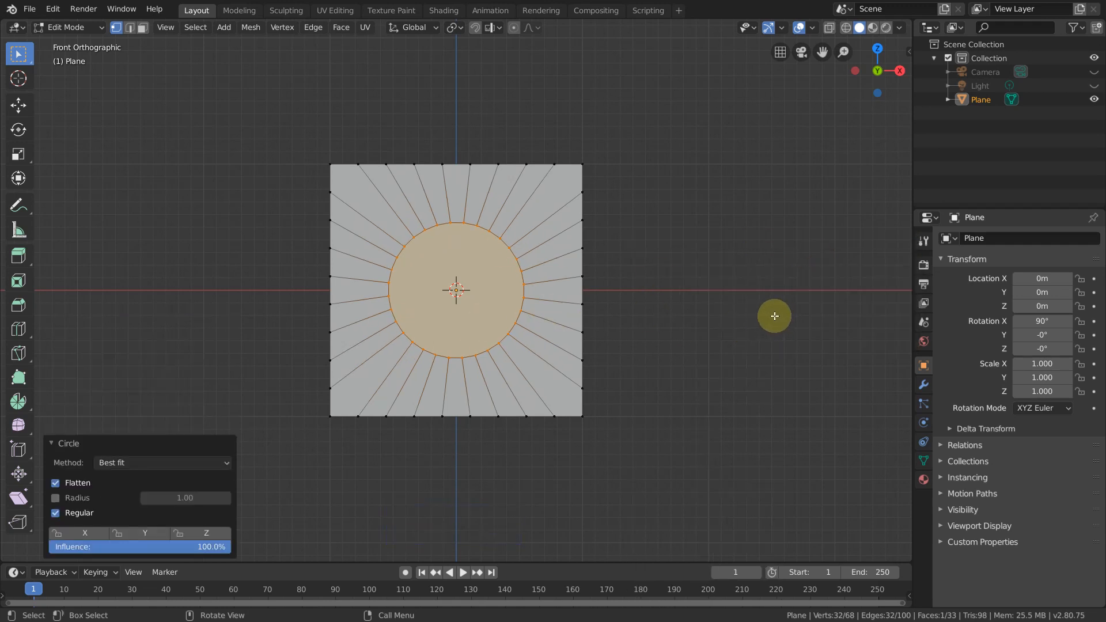
key(3)
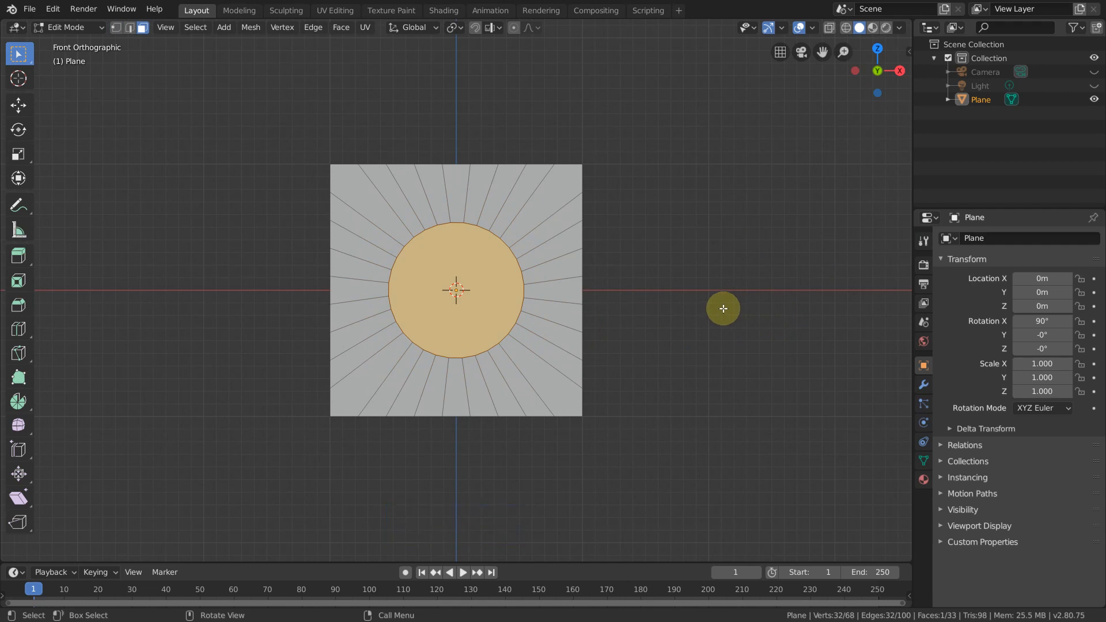
key(x)
click(683, 231)
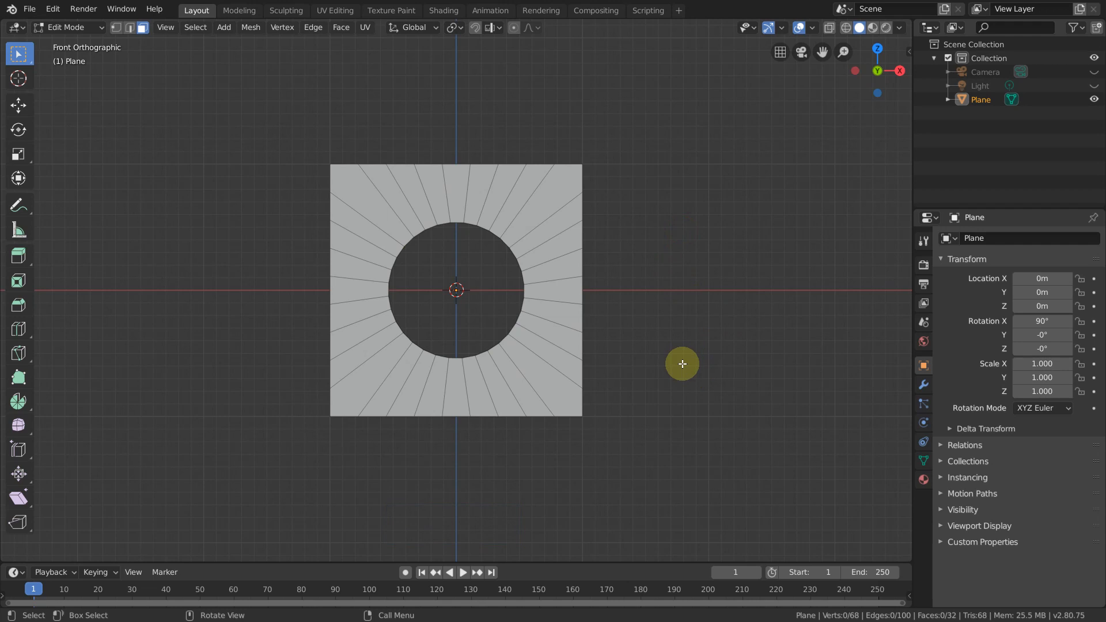
Step: Add an Array modifier to the plane with the hole
key(shift)
shift+middle_drag(693, 314, 421, 365)
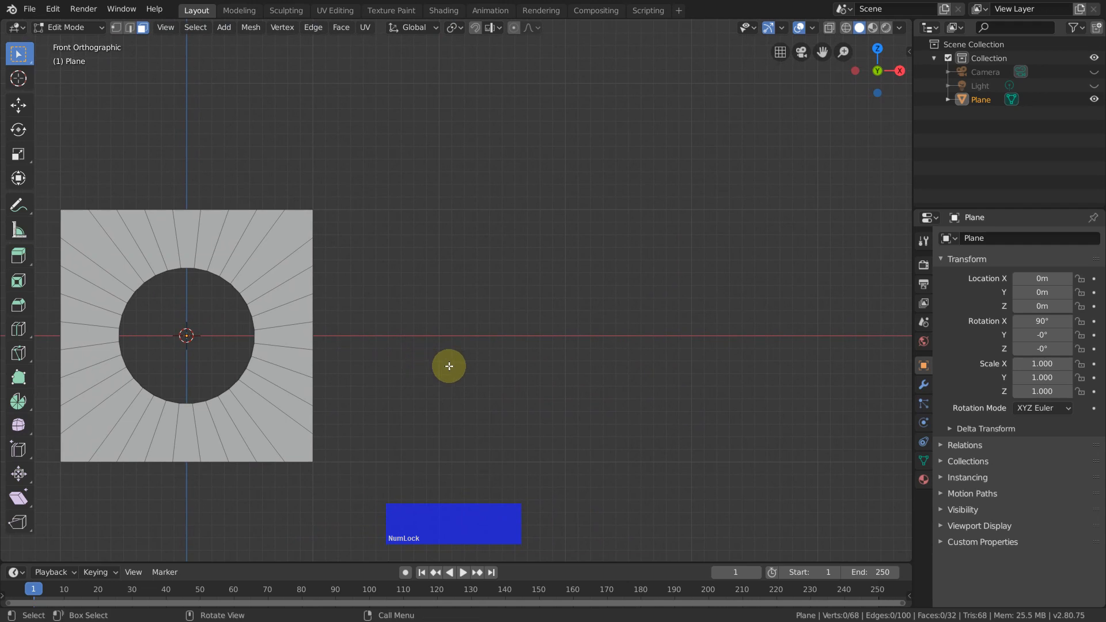
click(924, 378)
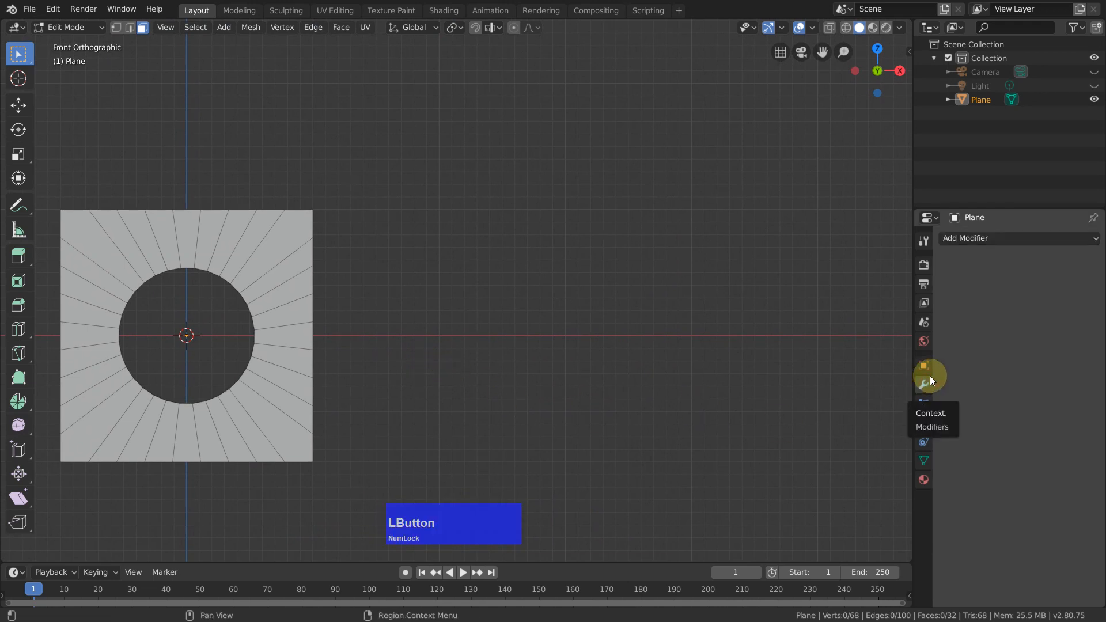
click(988, 235)
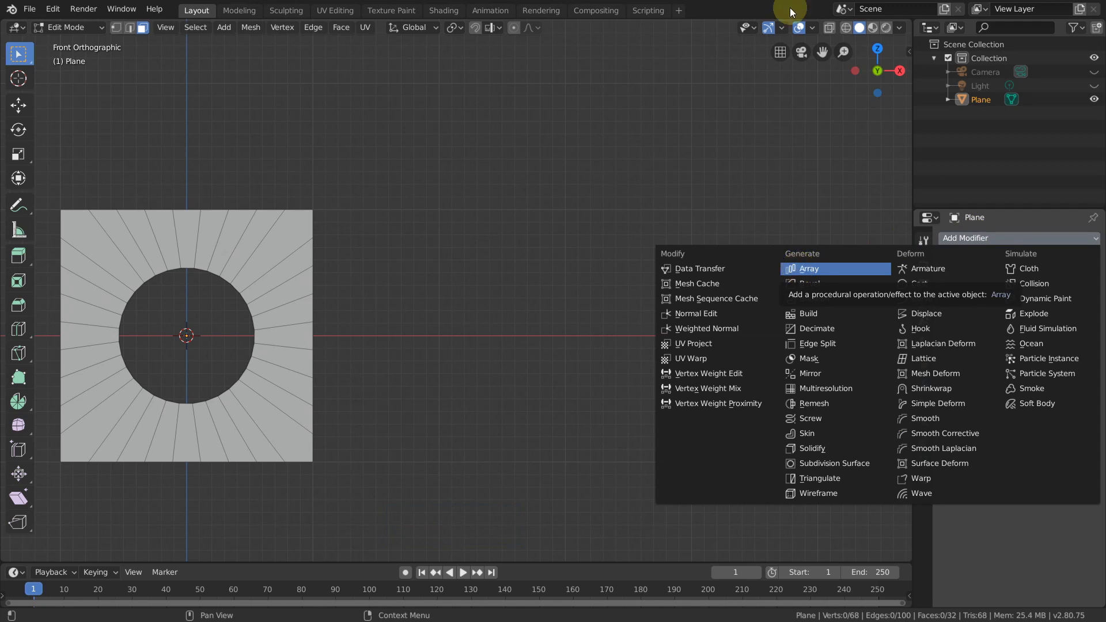
click(984, 238)
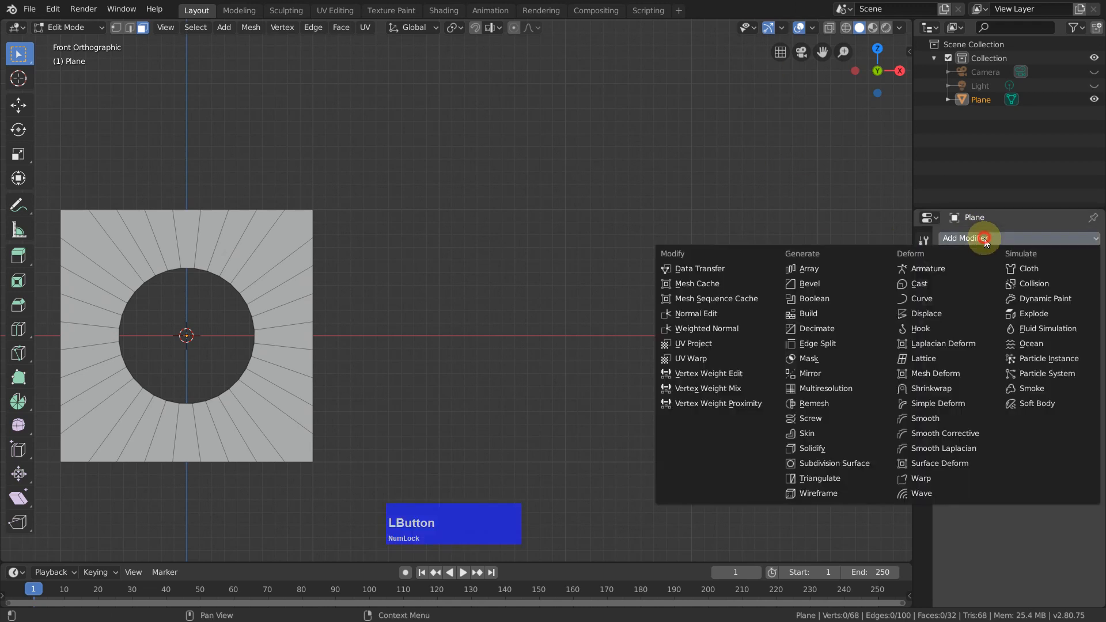
click(814, 270)
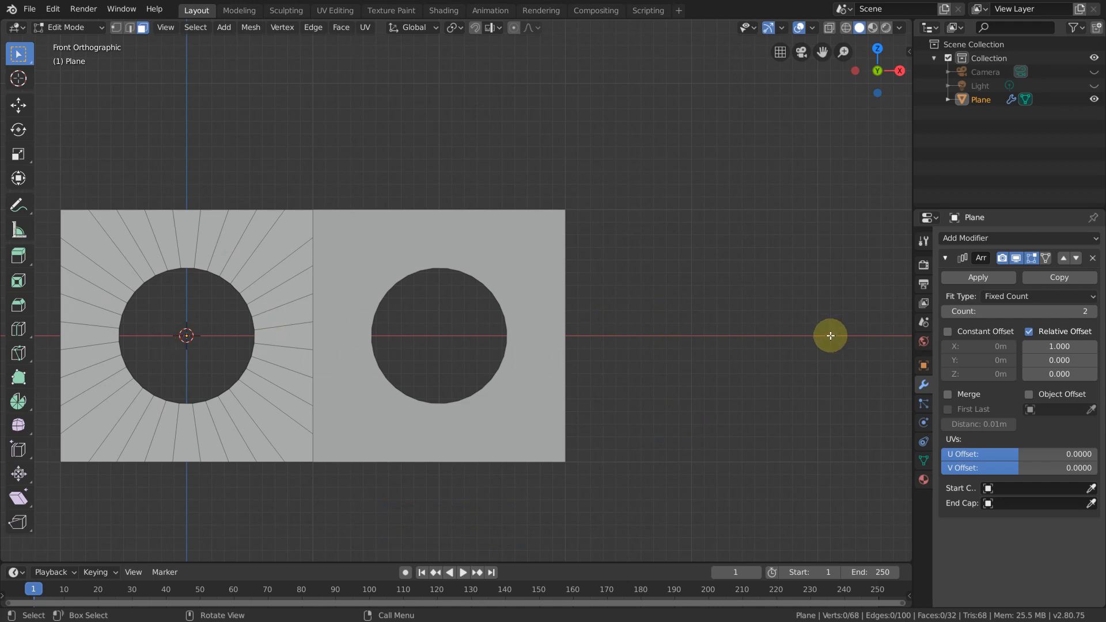
Step: Set the array count to 16 and enable merging of the touching copies
click(1025, 314)
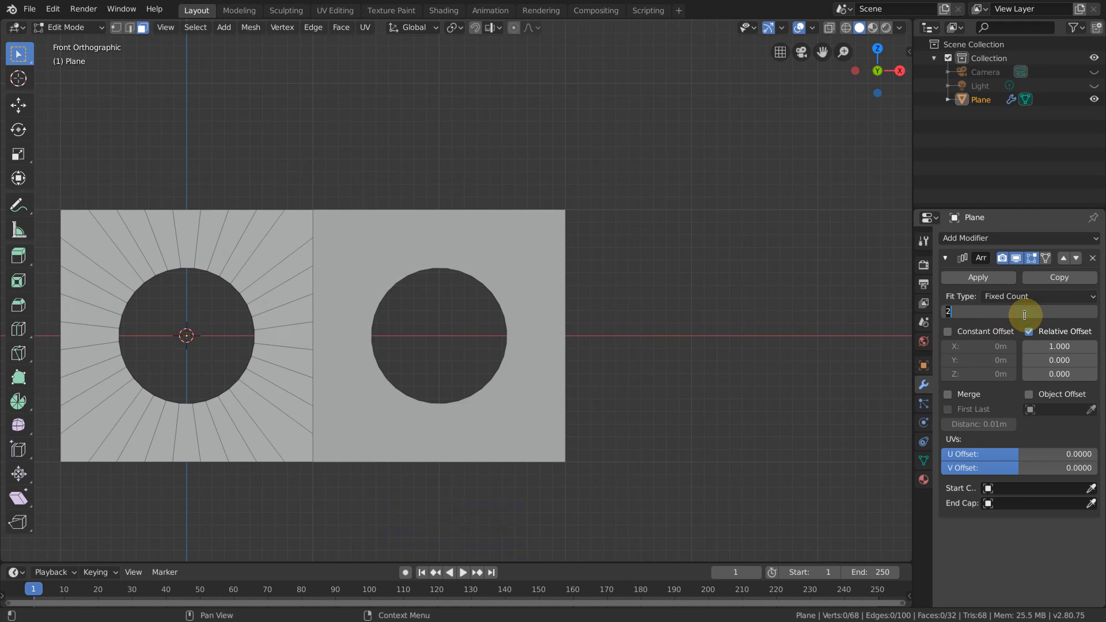
text(16)
key(Return)
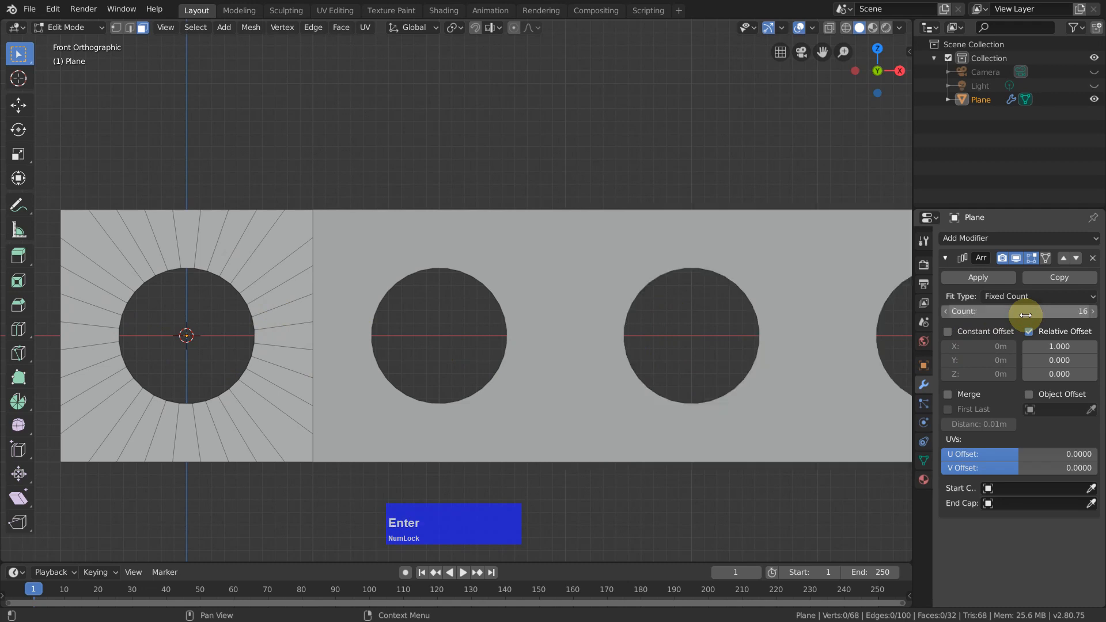
click(948, 394)
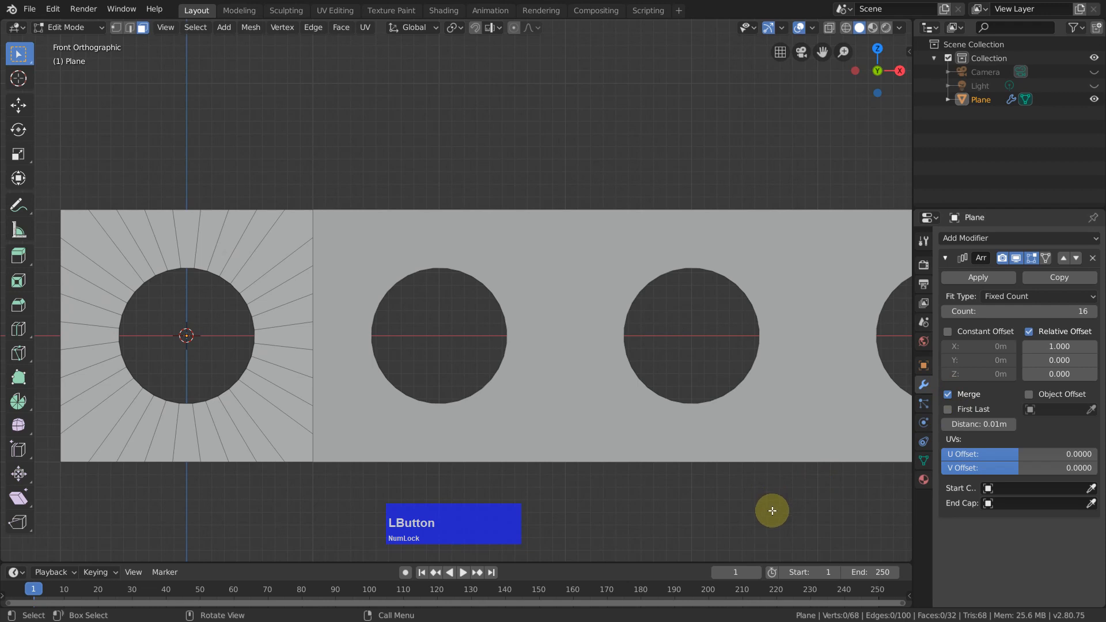
Step: Apply the Array modifier in Object Mode and return to Edit Mode to show the full row of holes
click(975, 279)
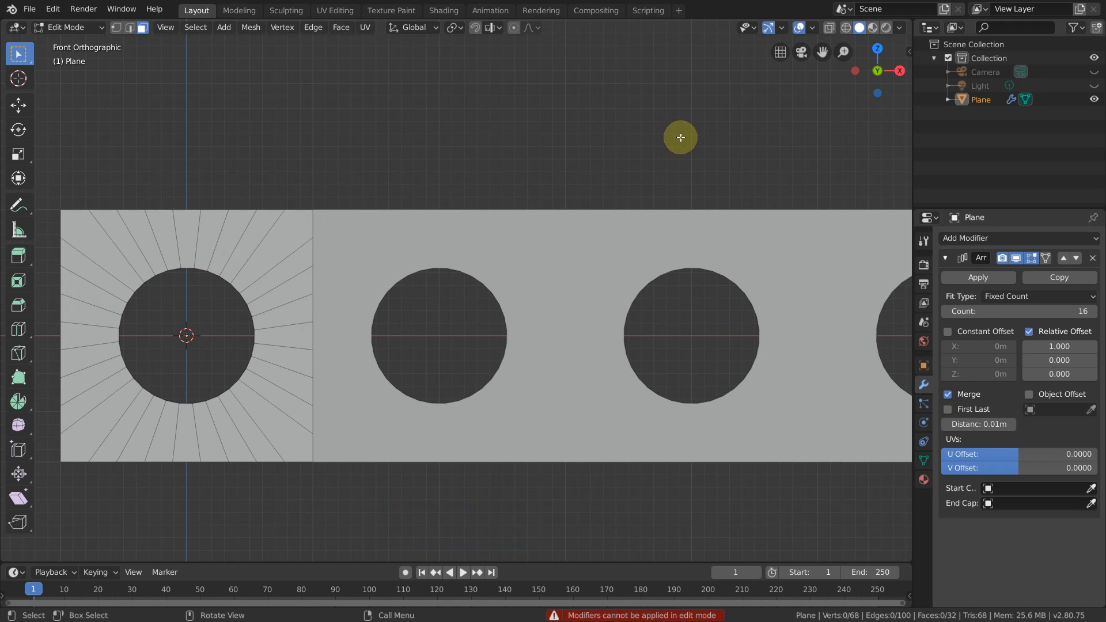
key(Tab)
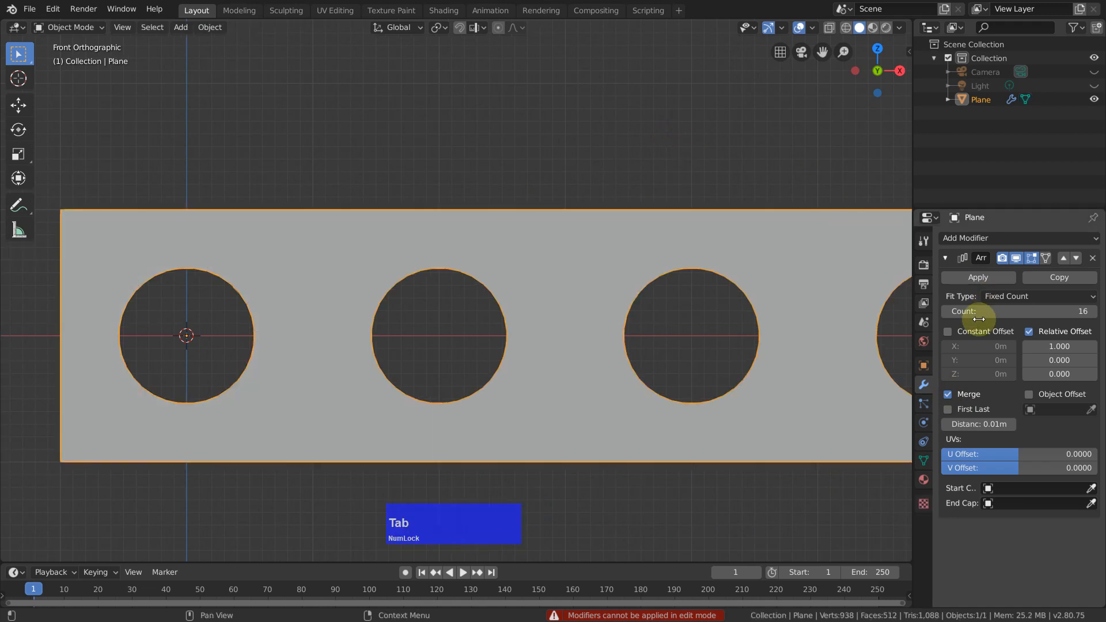
click(976, 276)
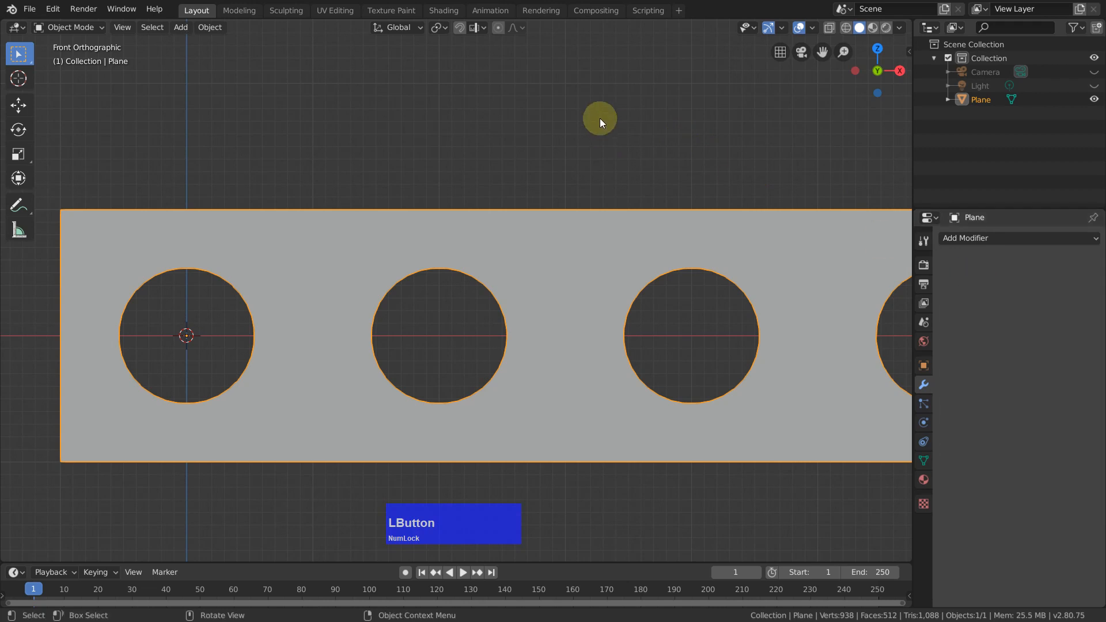
key(Tab)
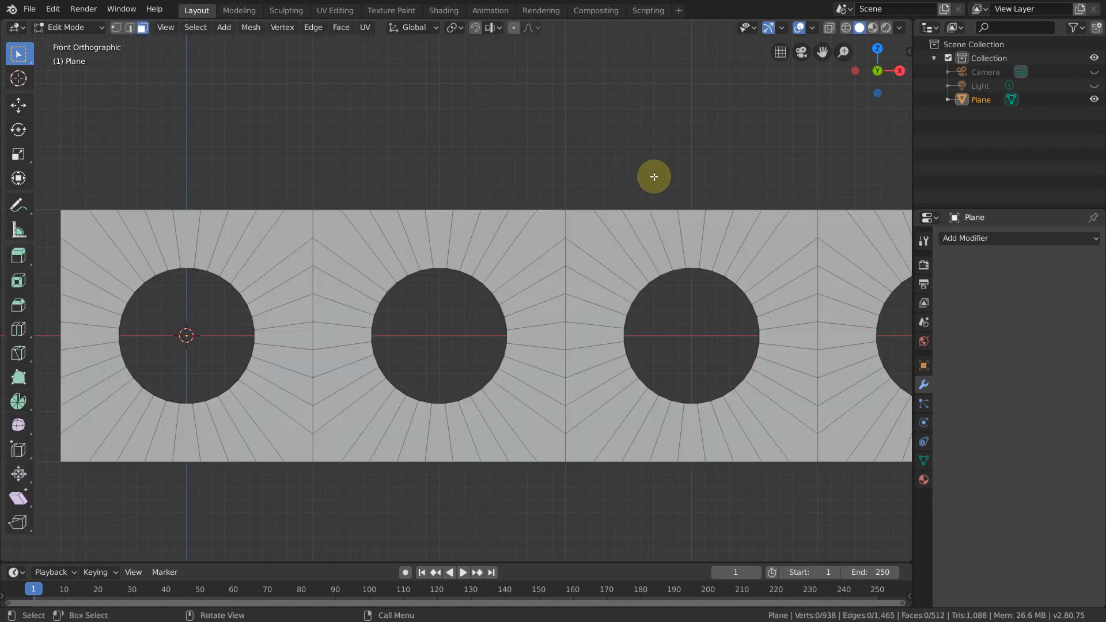
scroll(654, 176, down, 7)
shift+middle_drag(619, 236, 433, 249)
scroll(466, 239, down, 2)
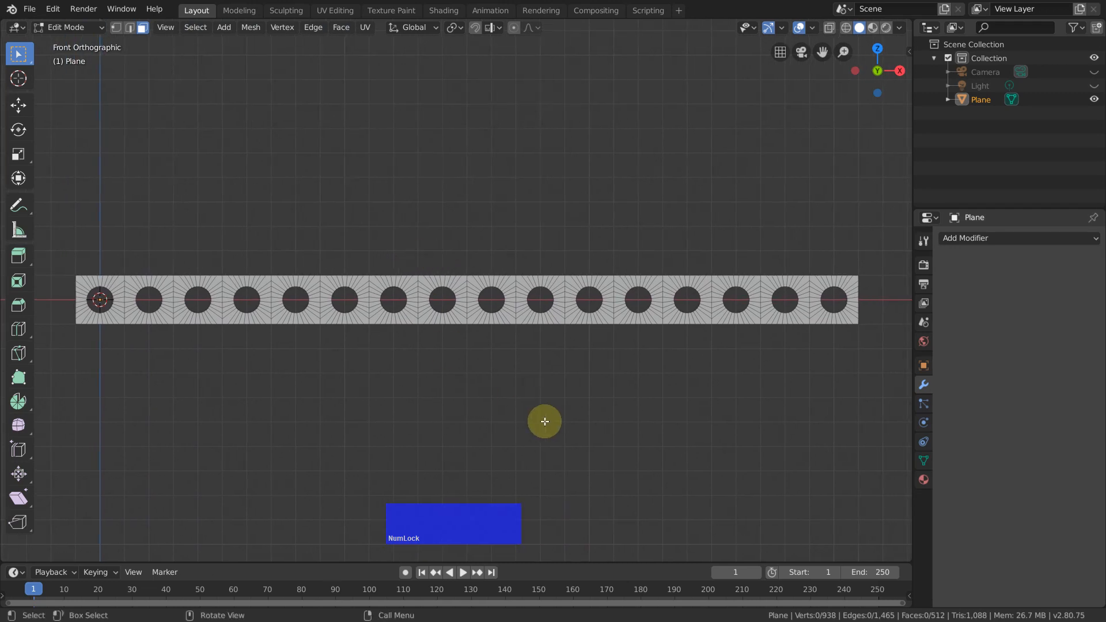
Step: Add a Simple Deform modifier to the perforated strip, set to Bend around the Z axis
click(984, 239)
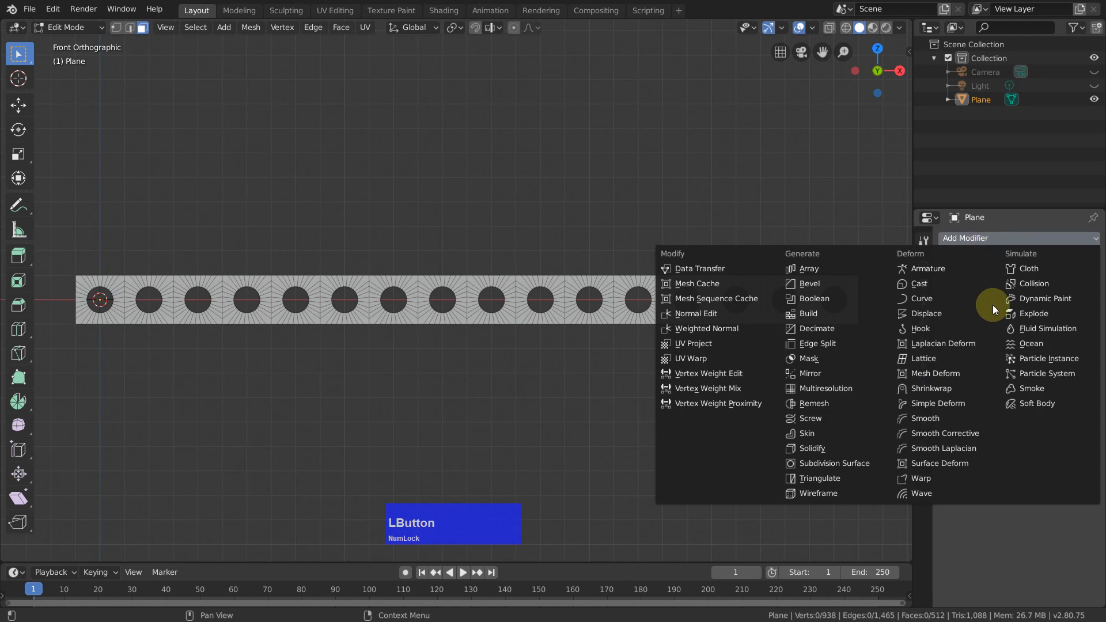
click(973, 404)
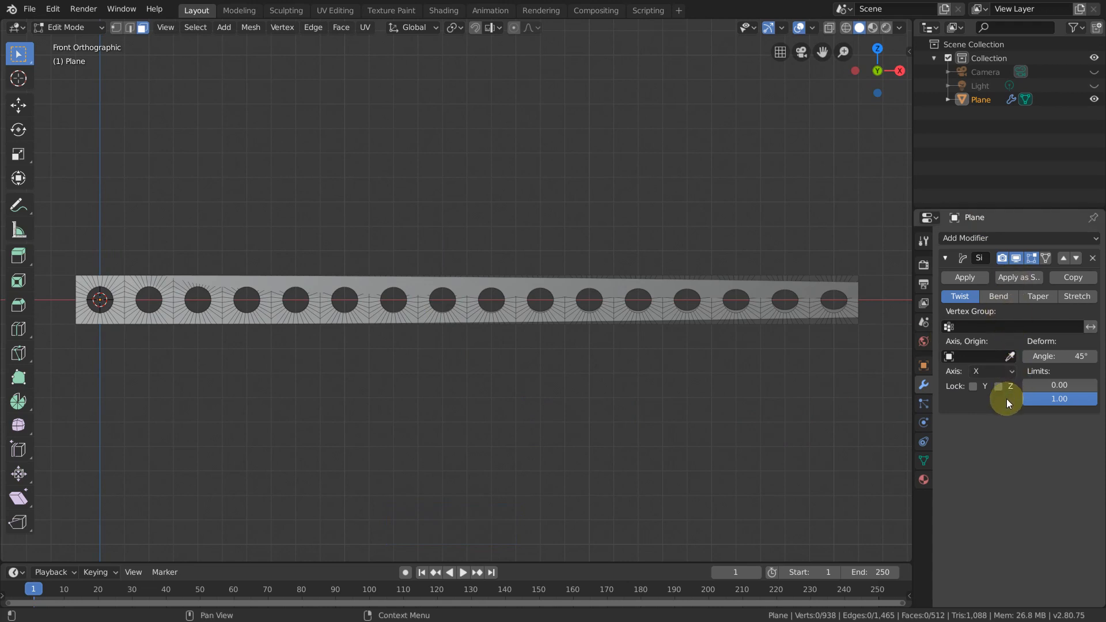
click(1008, 374)
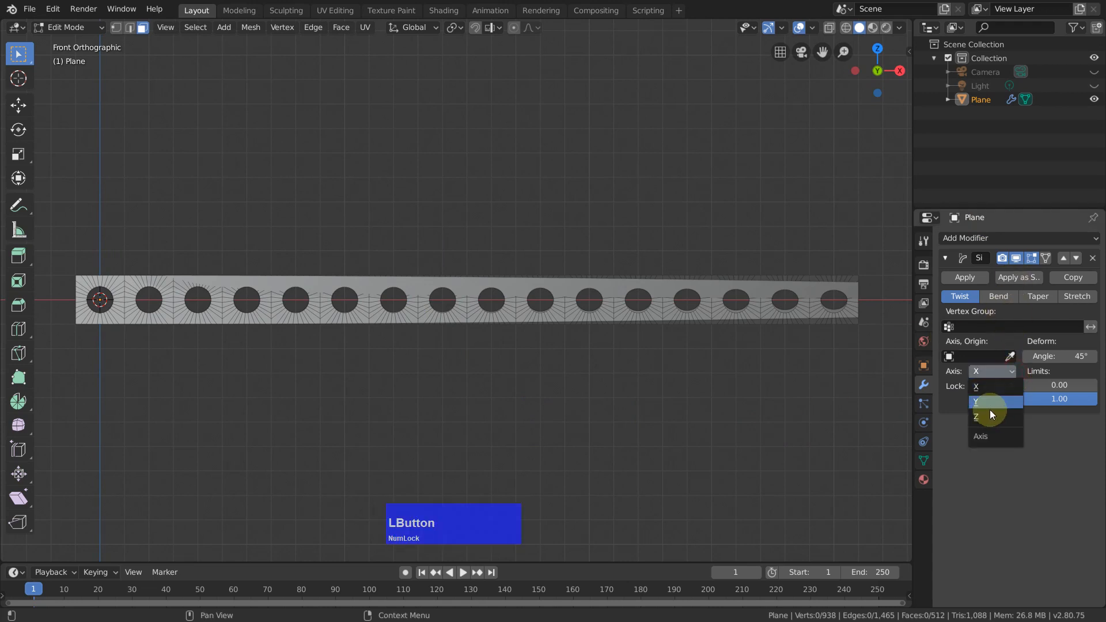
click(982, 416)
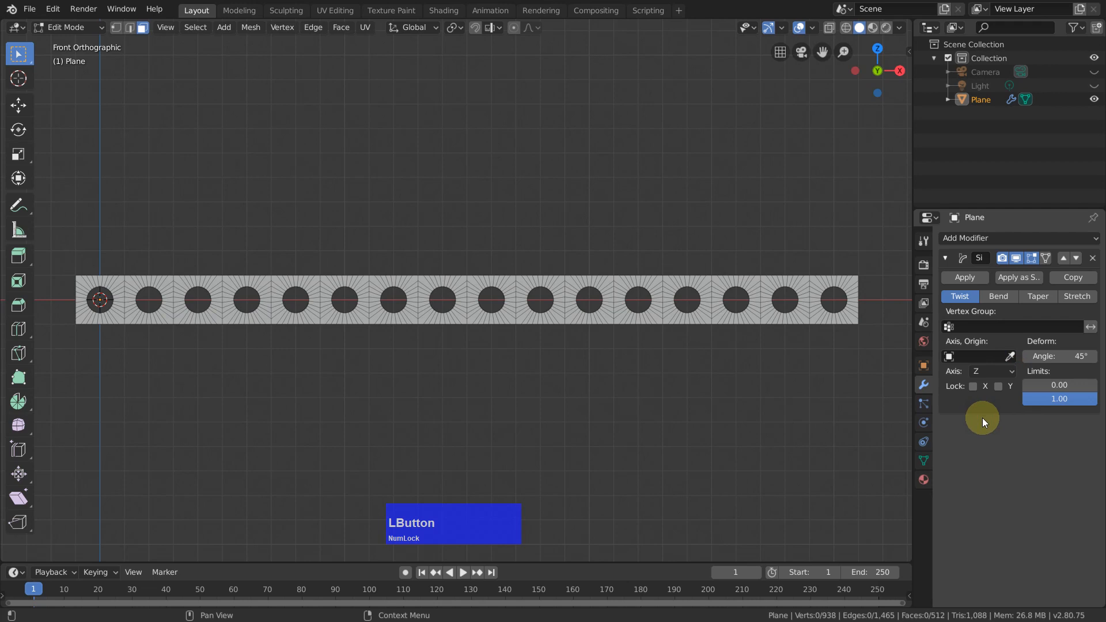
click(1003, 297)
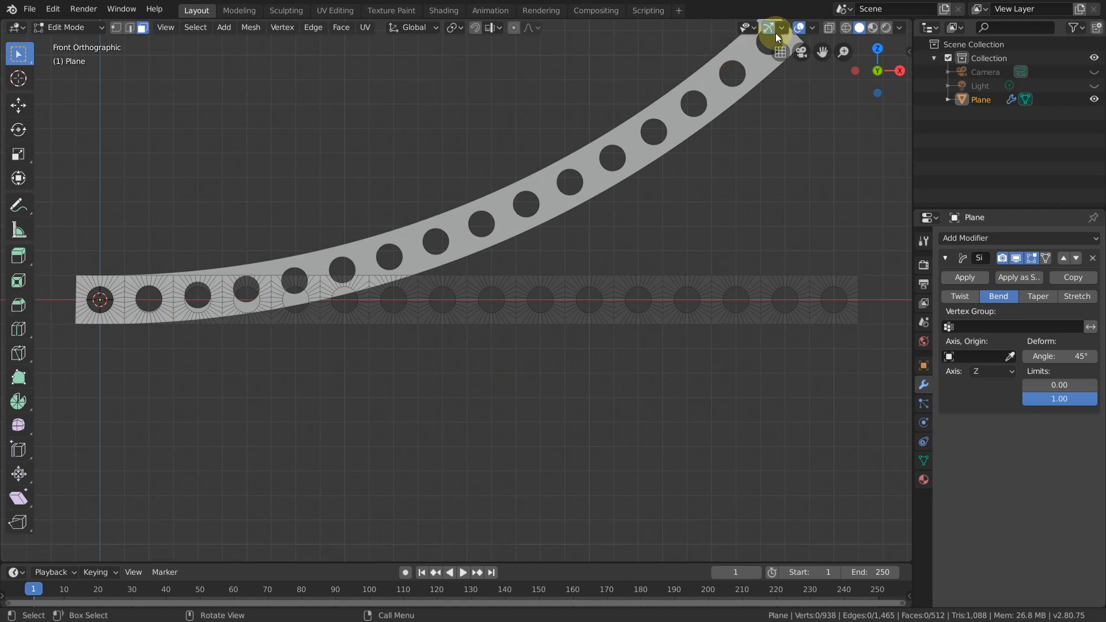
shift+middle_drag(799, 188, 787, 282)
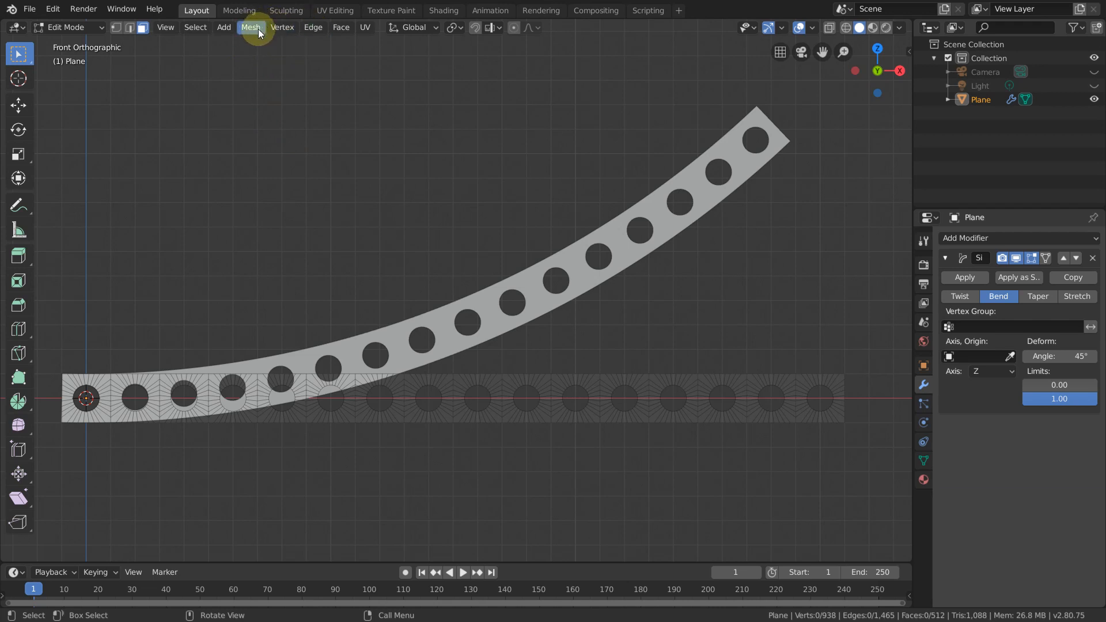
Step: Apply the strip's location, rotation and scale in Object Mode
key(Tab)
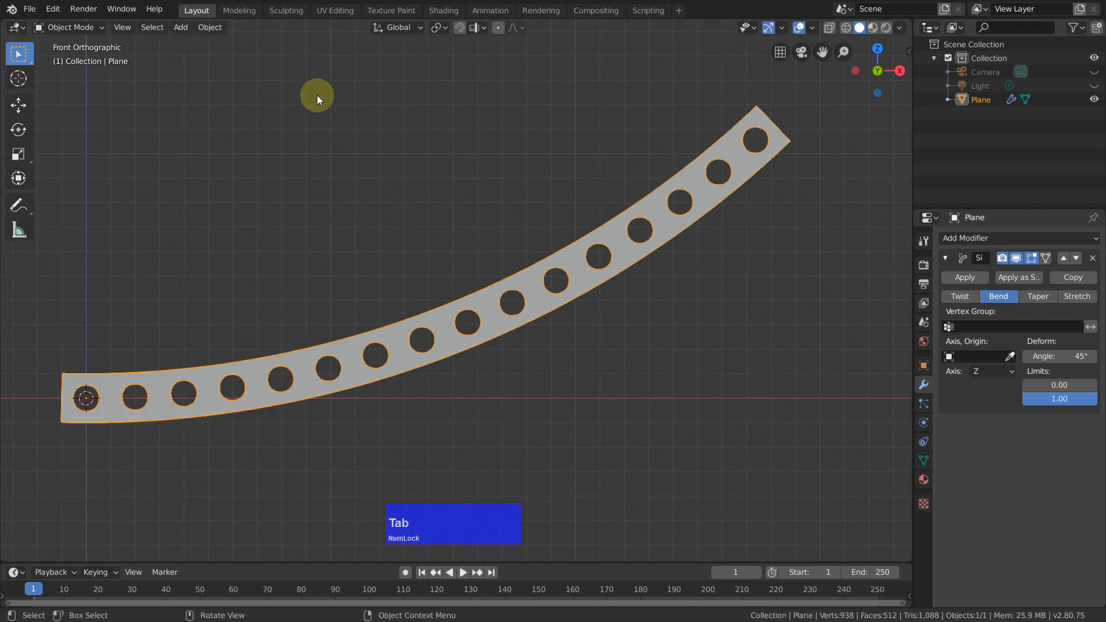
click(212, 27)
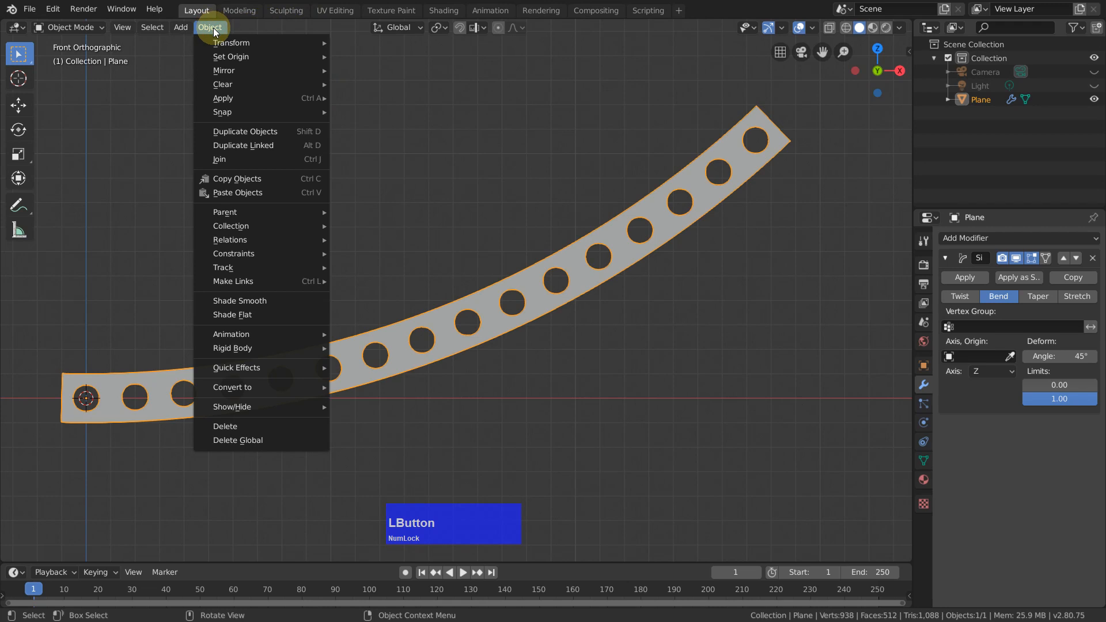
mouse_move(246, 98)
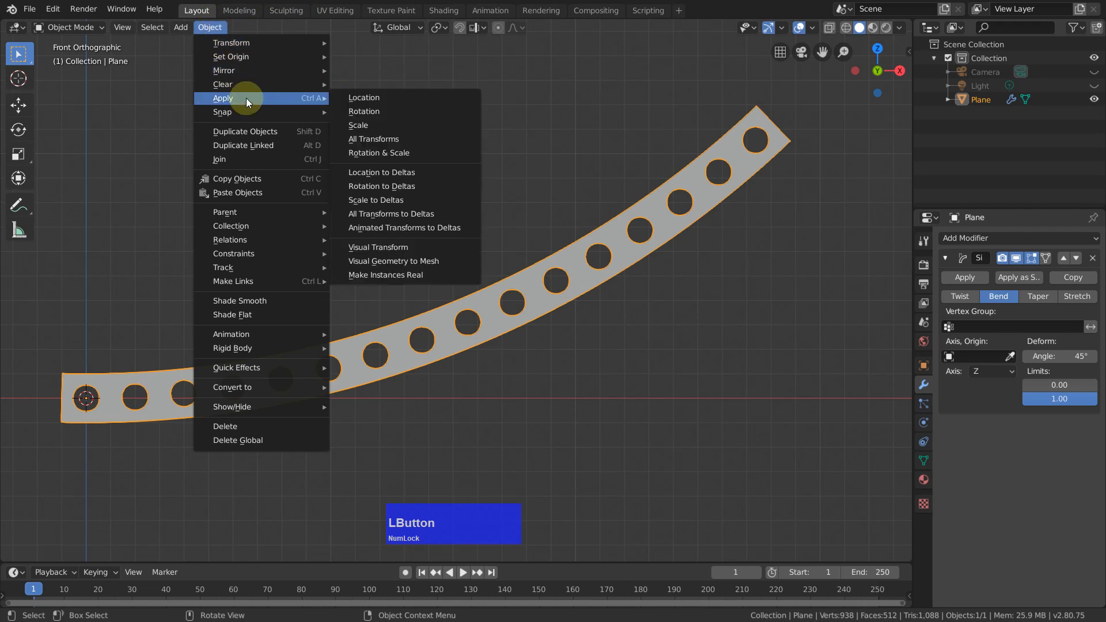
click(414, 96)
click(225, 517)
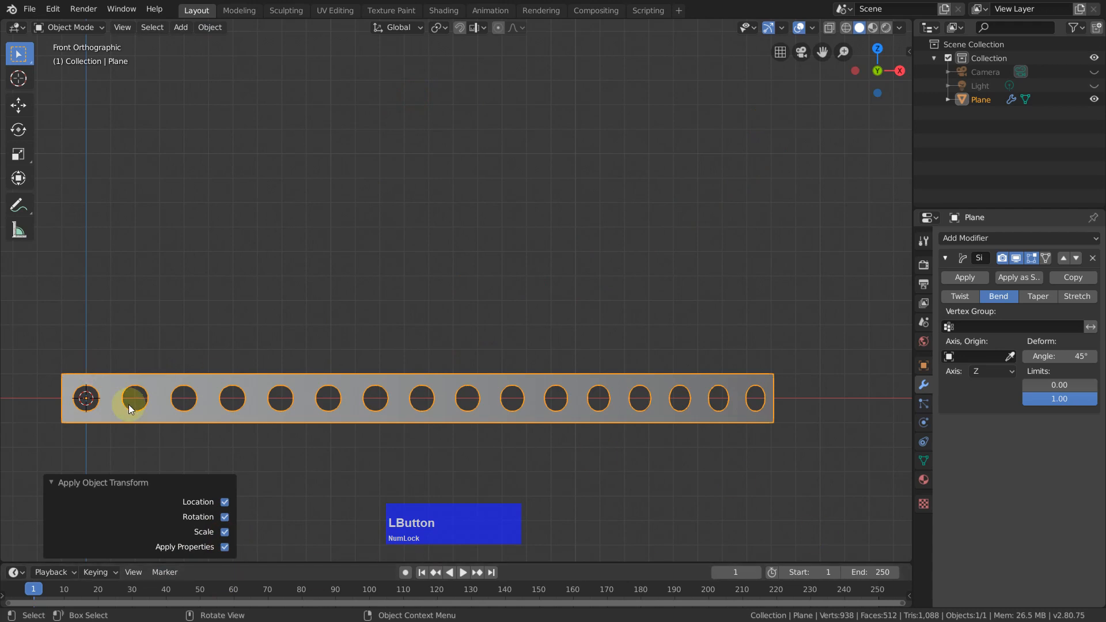
Step: Set the Simple Deform bend angle to 360° to close the strip into a ring, and apply the modifier
middle_drag(769, 489, 692, 541)
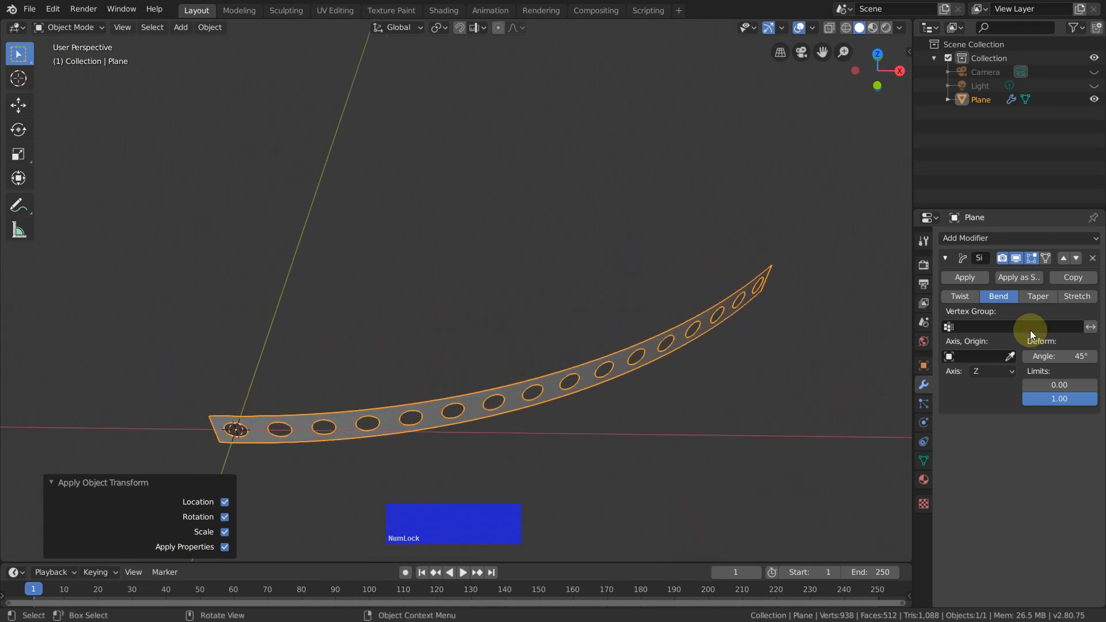
drag(1047, 354, 1105, 355)
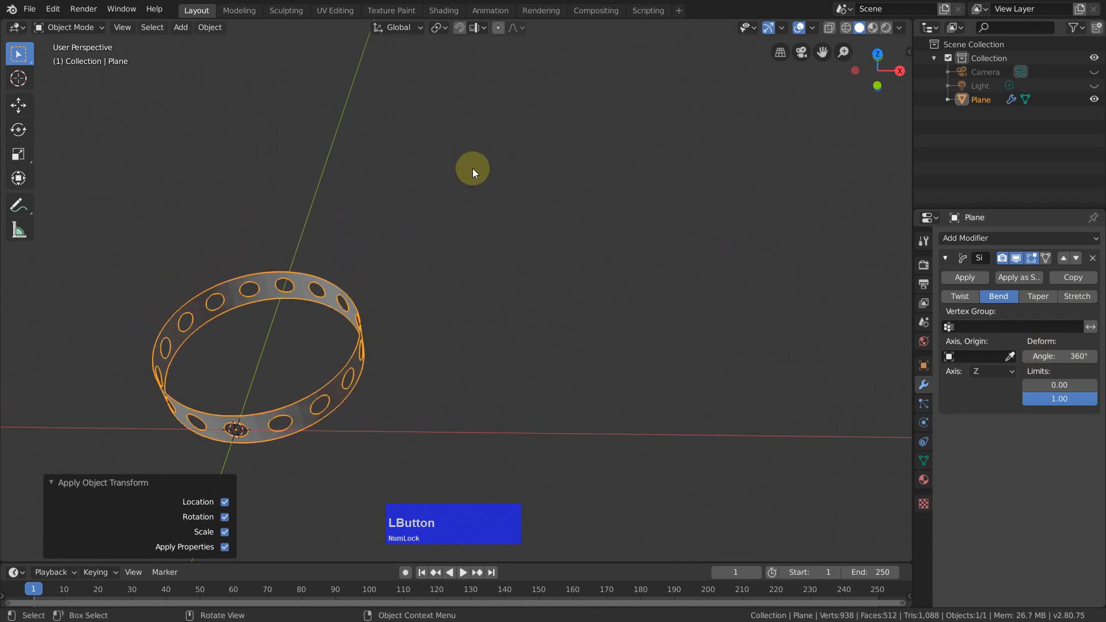
click(961, 274)
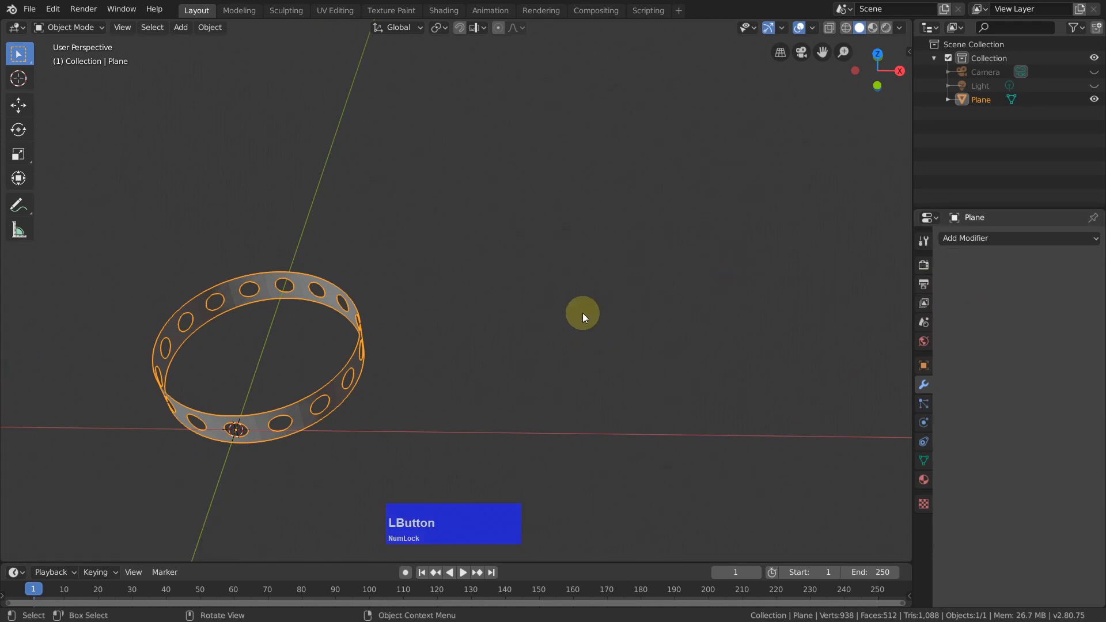
Step: Select the whole ring mesh in Edit Mode and merge its duplicate vertices by distance
key(Tab)
middle_drag(582, 395, 568, 346)
shift+middle_drag(510, 414, 718, 360)
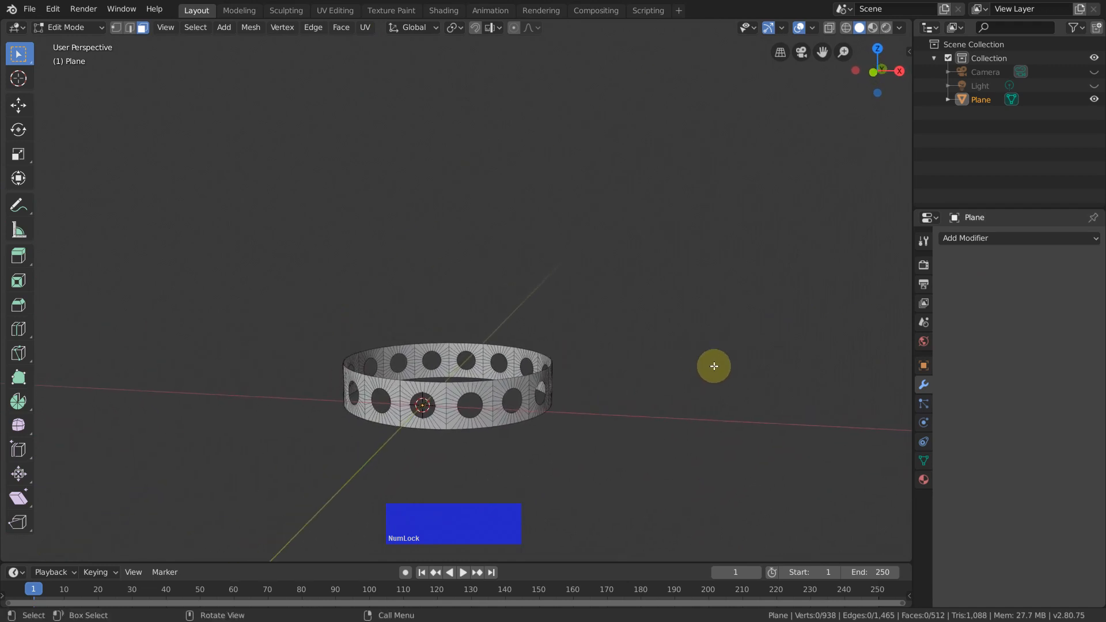
key(a)
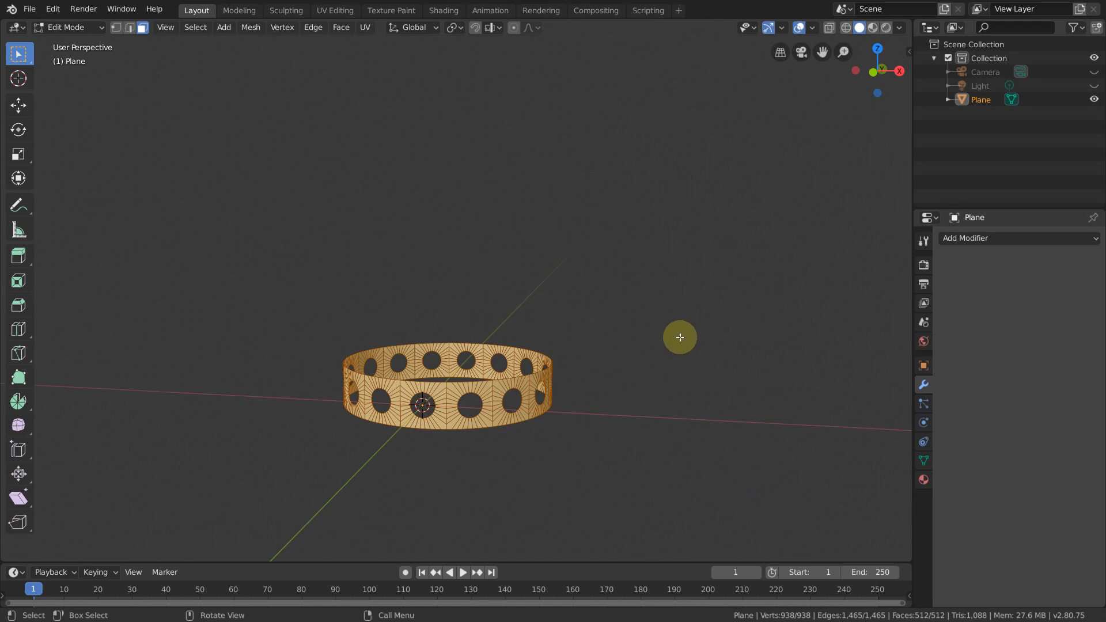
key(q)
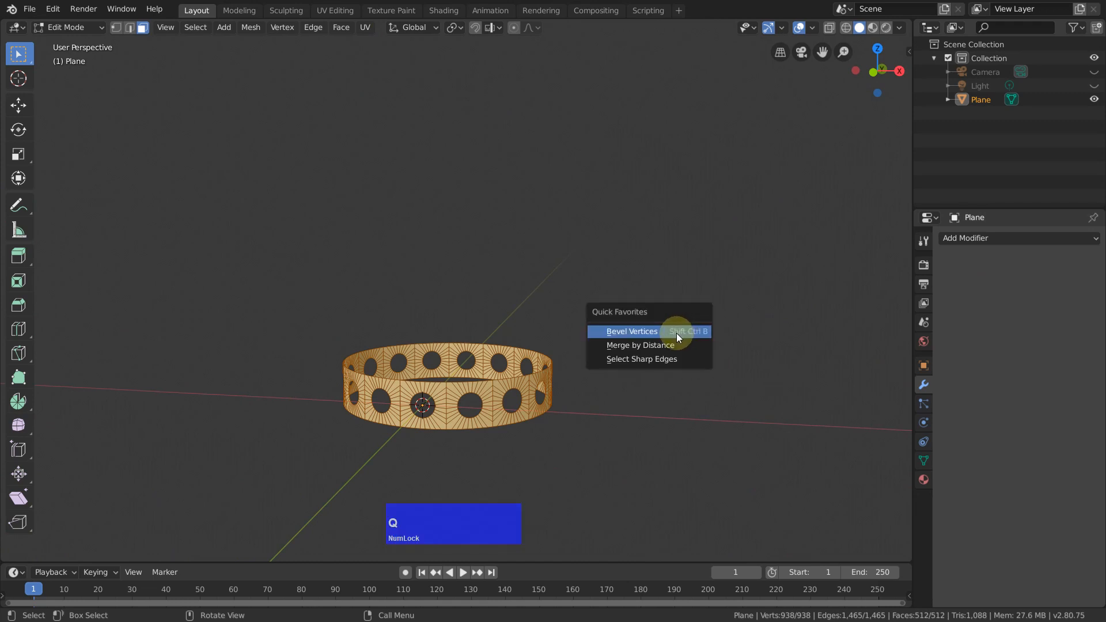
click(673, 347)
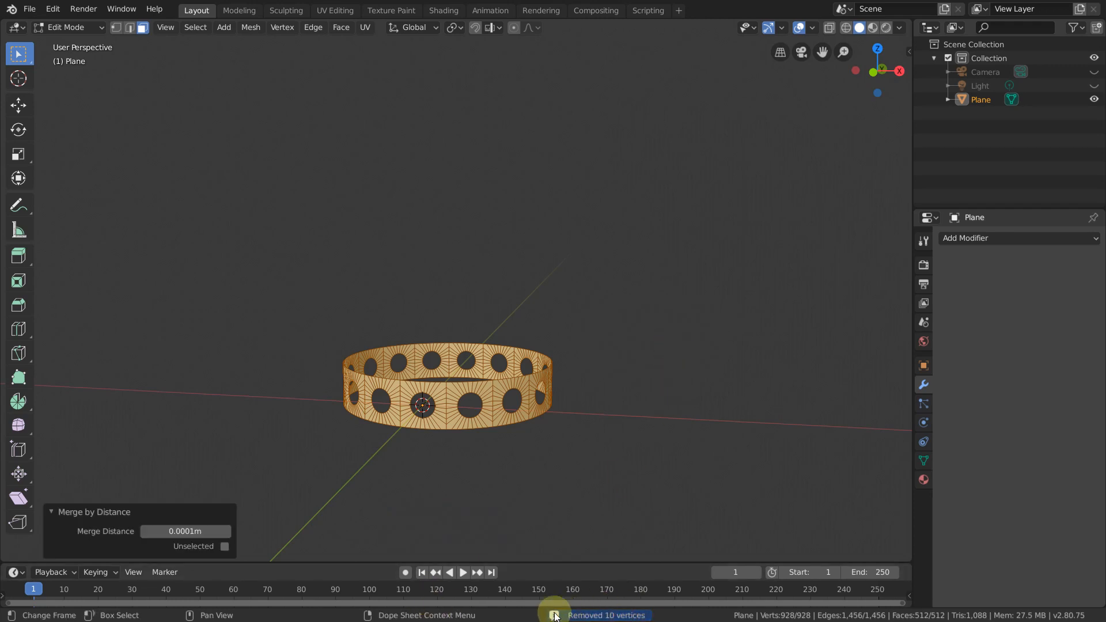
middle_drag(654, 375, 708, 390)
click(710, 394)
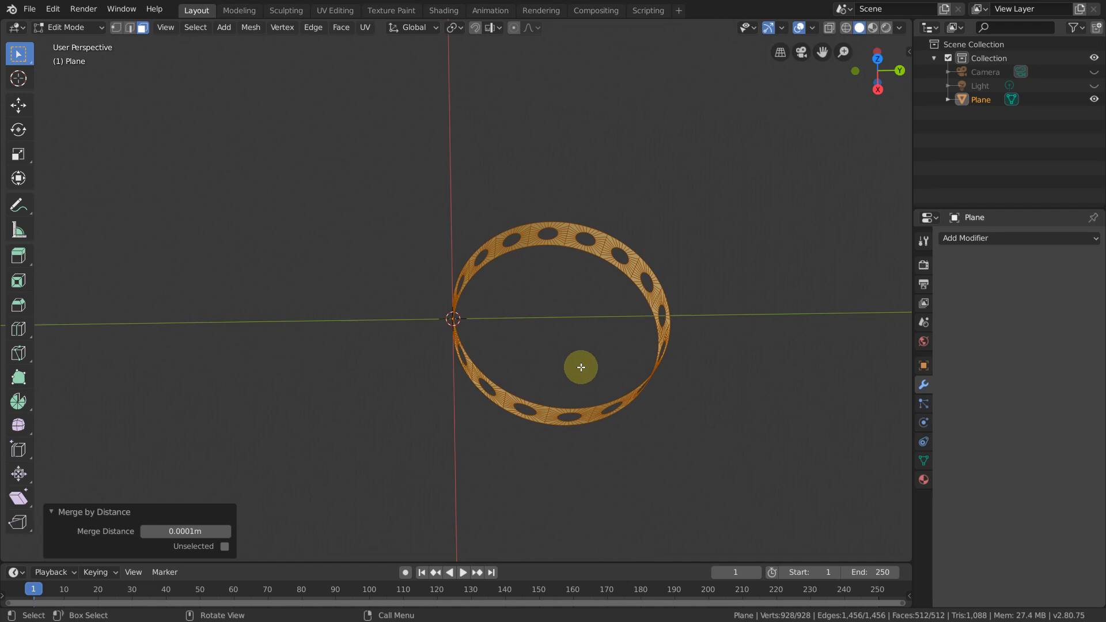
key(shift+s)
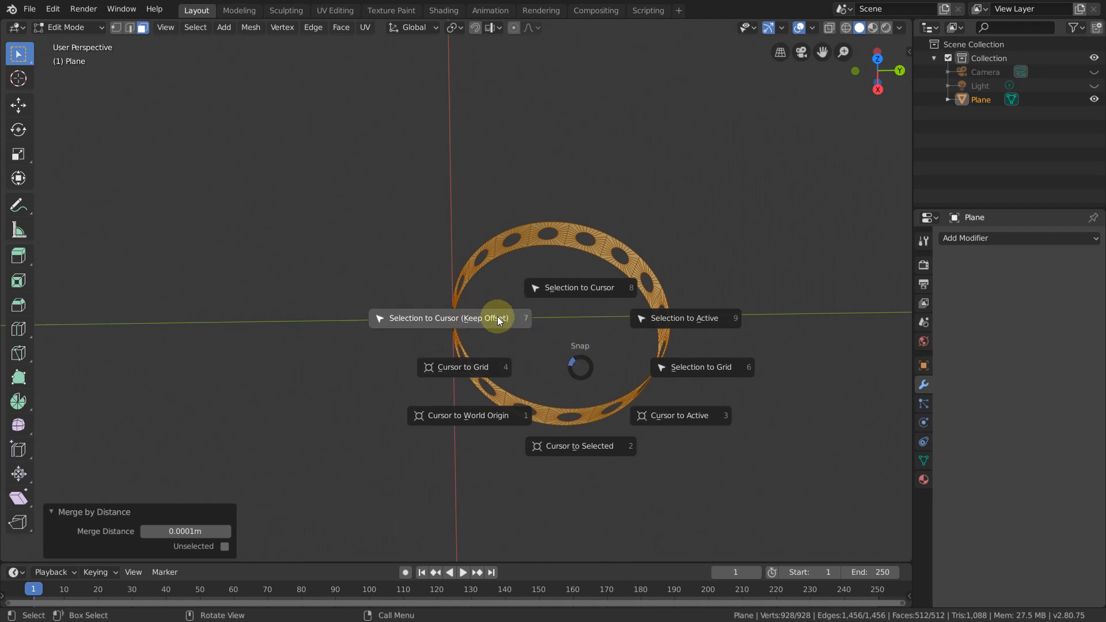
click(582, 287)
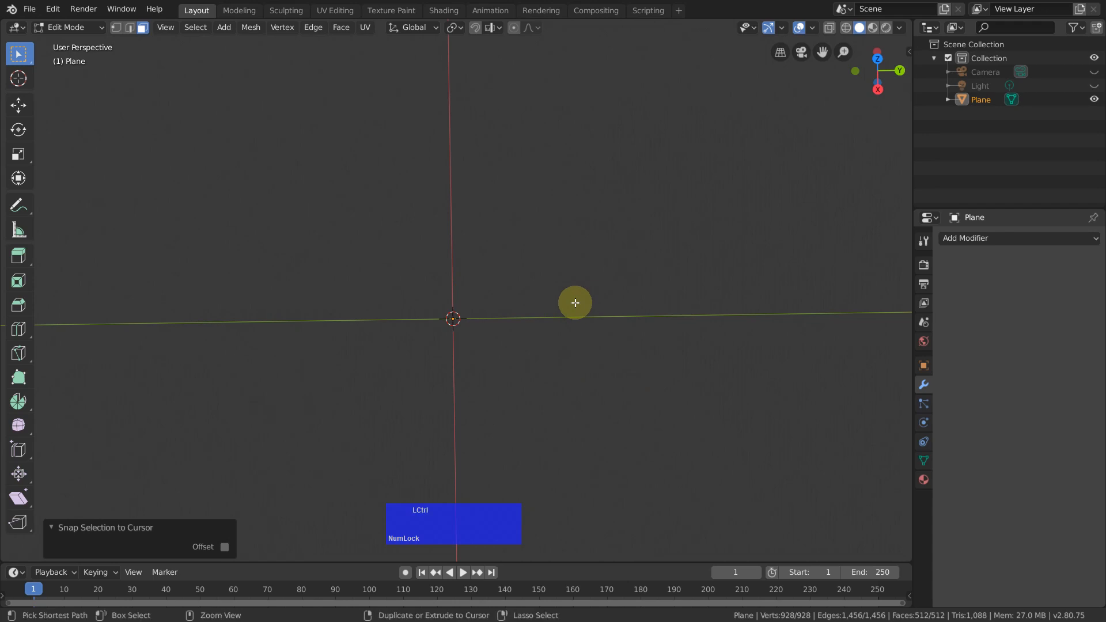
key(ctrl+z)
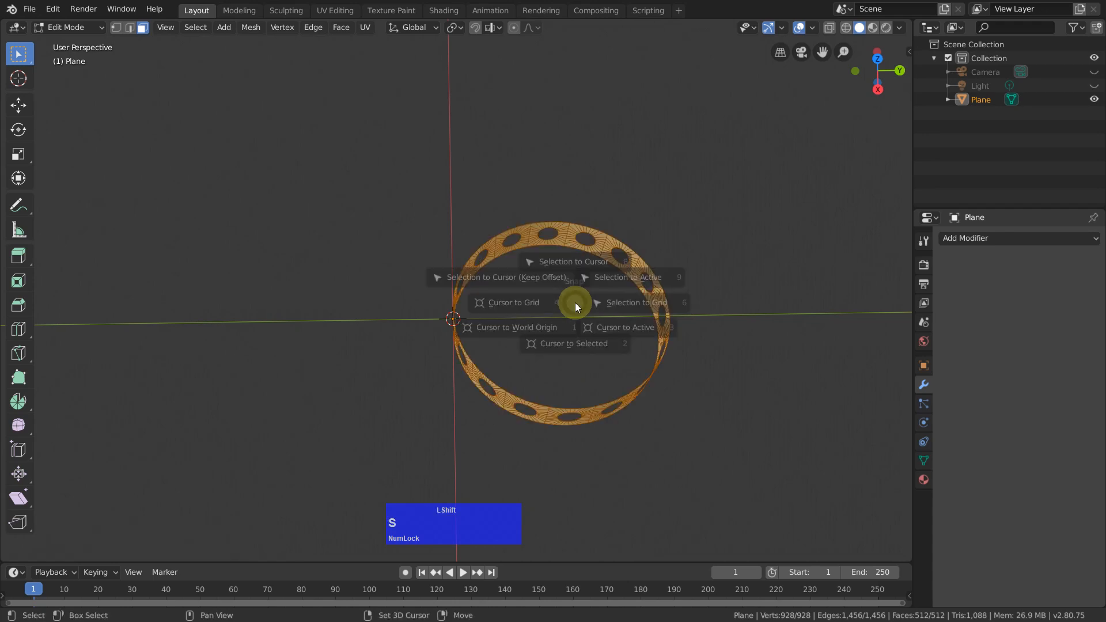
Step: Snap the whole selected ring to the 3D cursor with its offset kept, centring it on the world origin
key(shift+s)
click(479, 253)
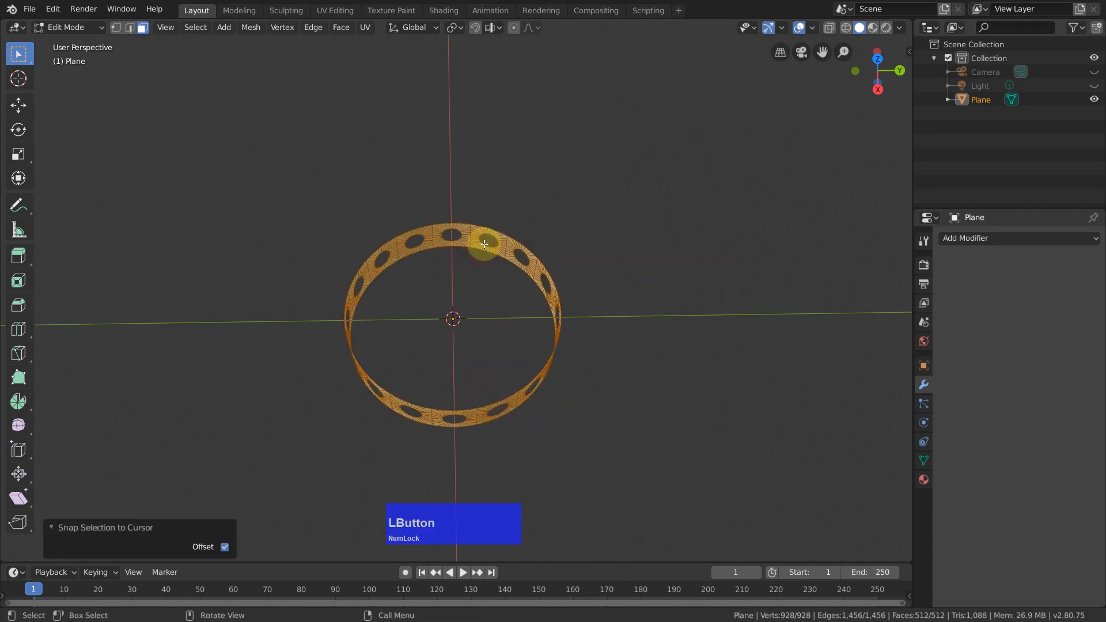
middle_drag(694, 316, 718, 274)
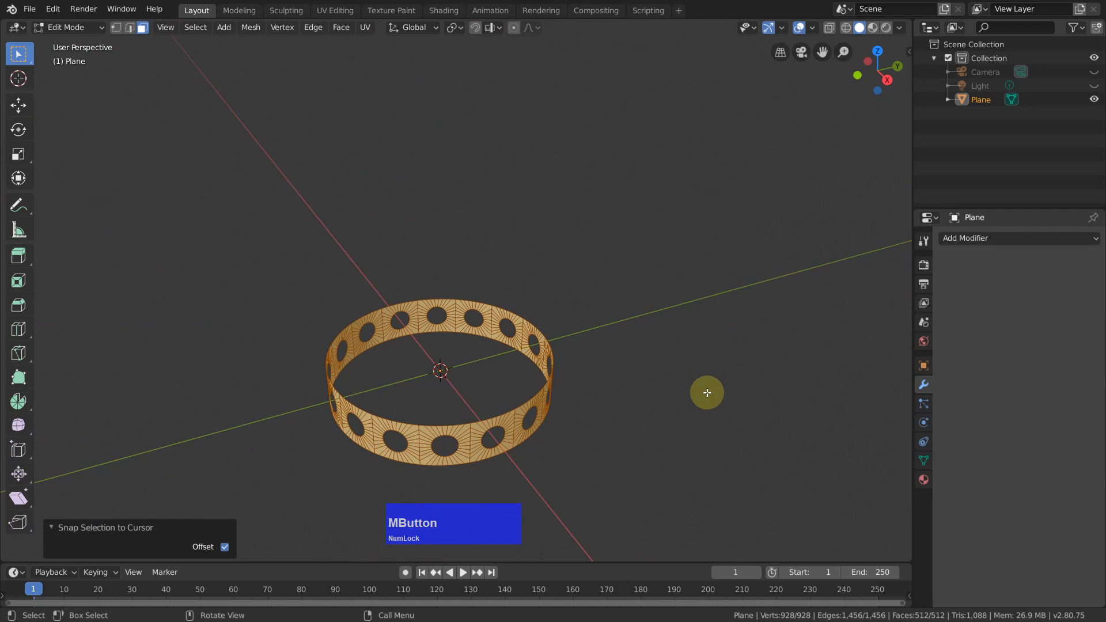
Step: Add a Solidify modifier to the ring in Object Mode, set its thickness to 1.08 m, and apply it
key(Tab)
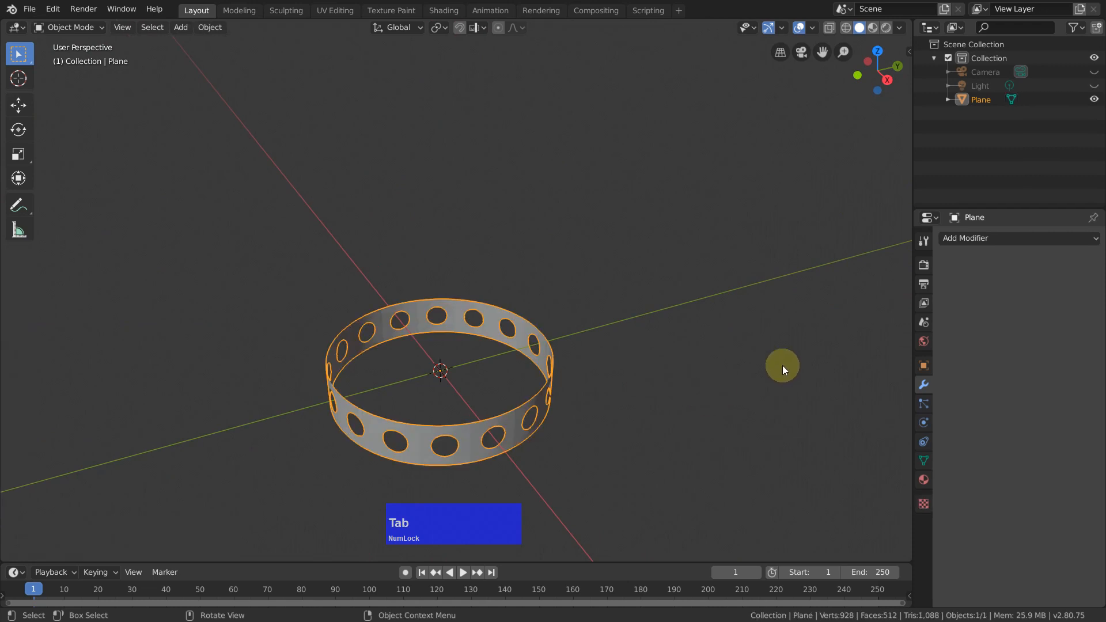
click(976, 238)
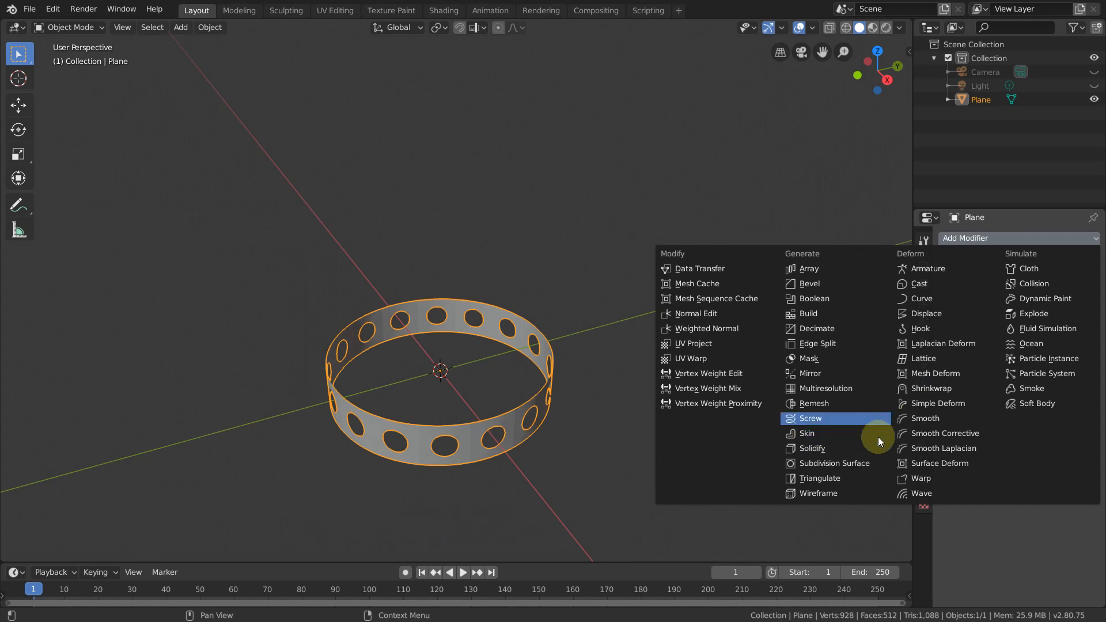
click(837, 448)
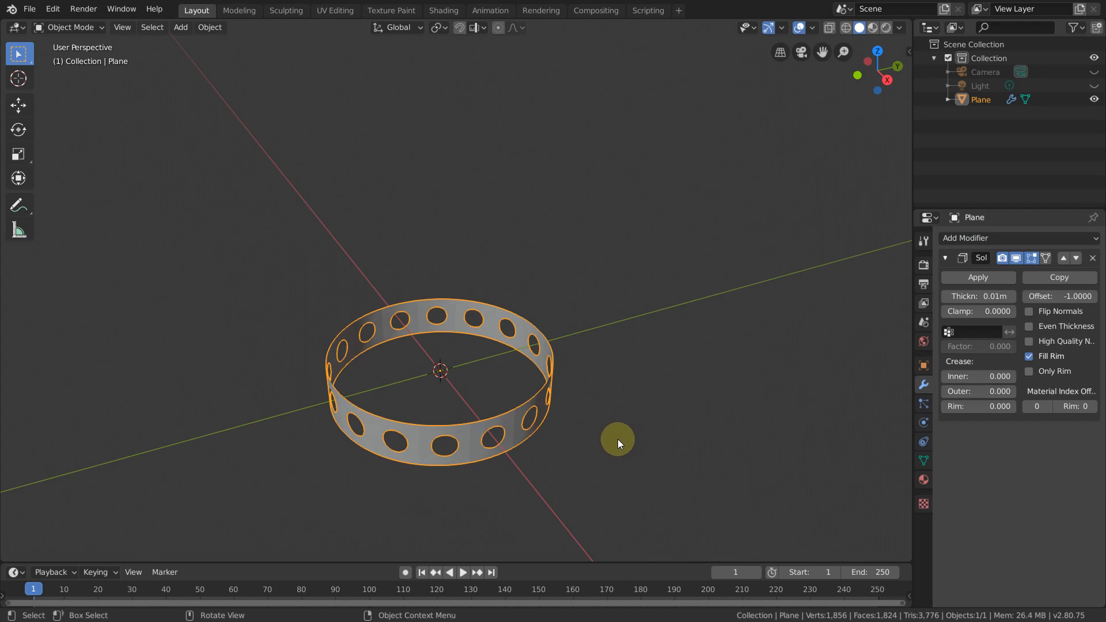
click(959, 296)
drag(958, 296, 1036, 296)
middle_drag(645, 319, 565, 333)
scroll(441, 368, up, 3)
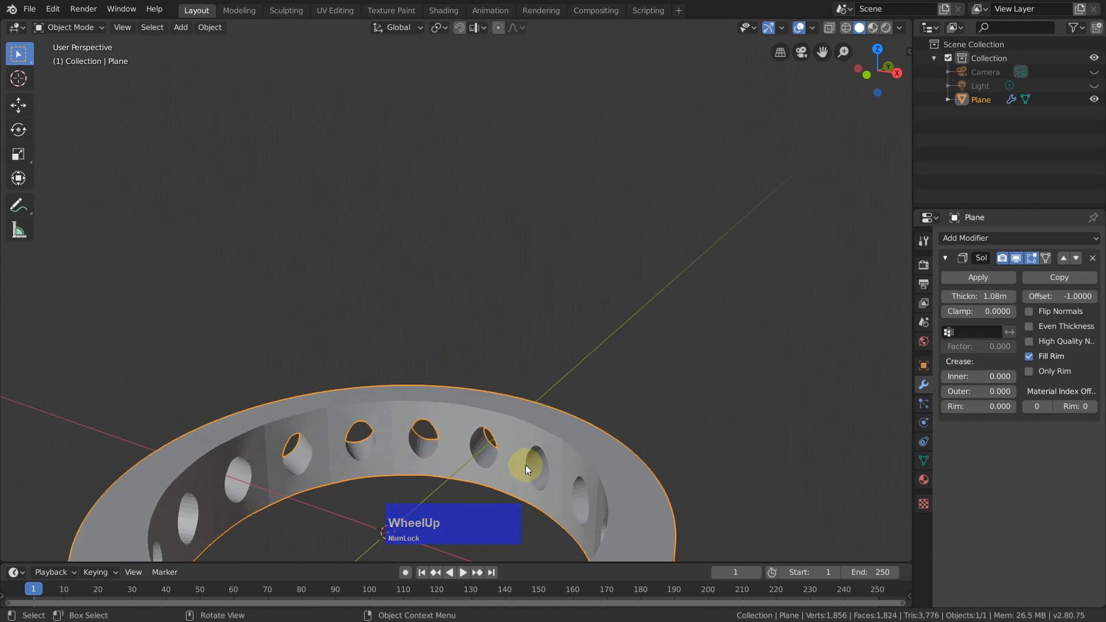
scroll(680, 388, down, 5)
middle_drag(669, 468, 606, 379)
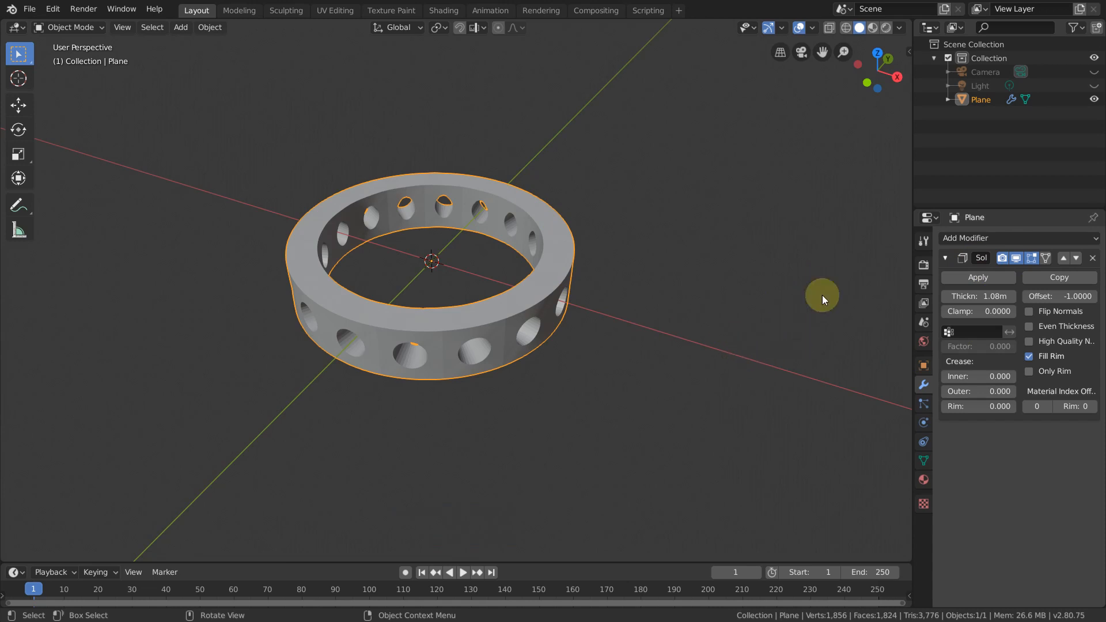
click(984, 275)
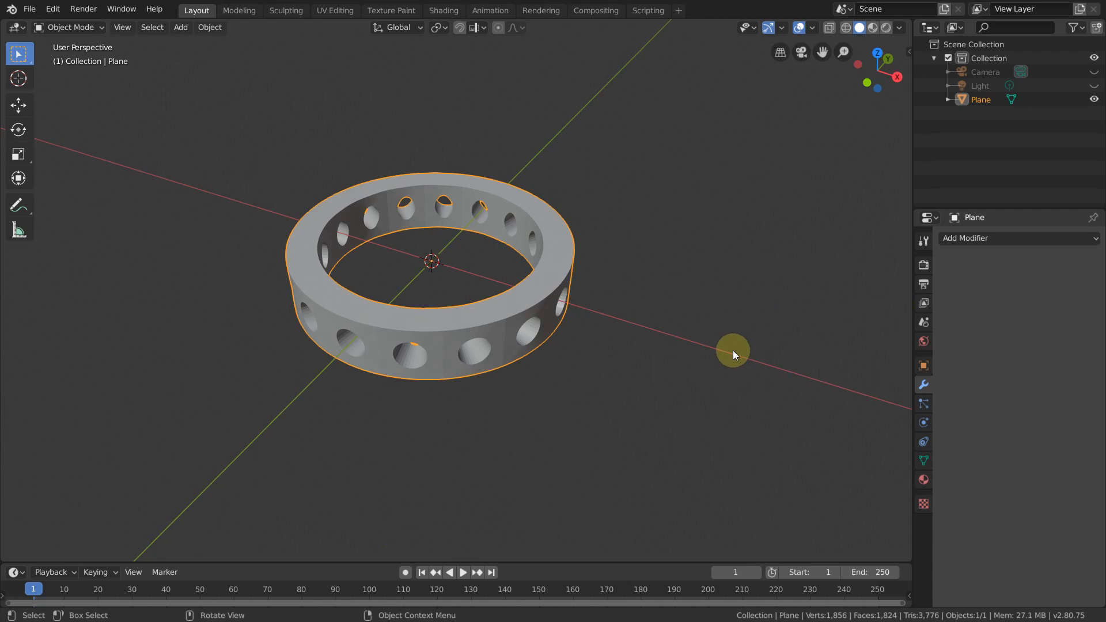
Step: Select the inner wall faces of the front hole in Edit Mode and expand the selection to that hole's full ring segment
key(Tab)
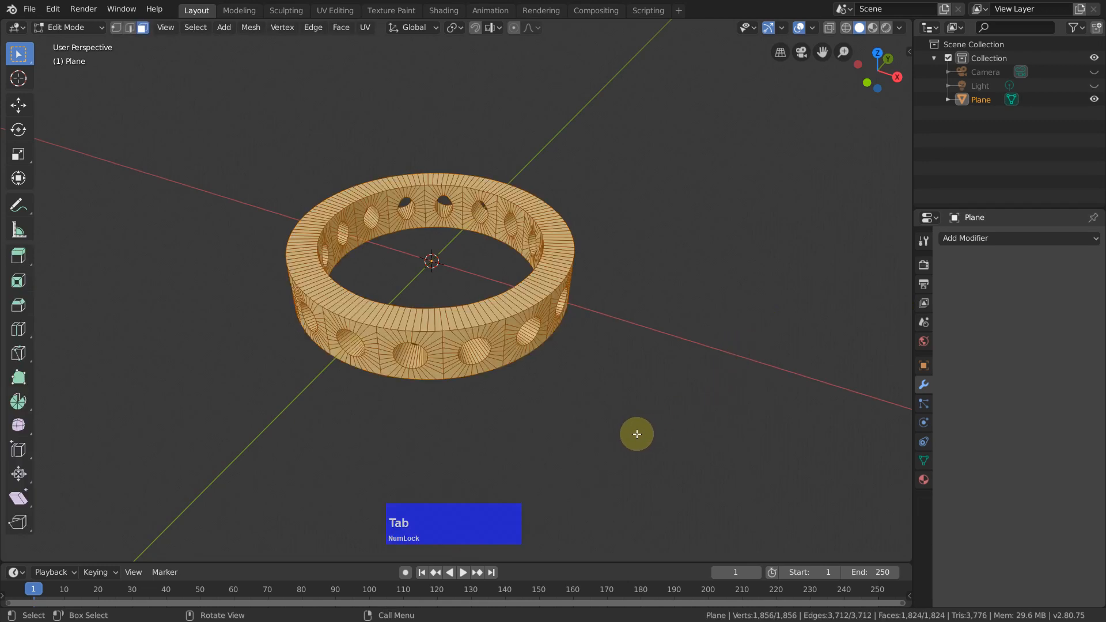
middle_drag(641, 432, 685, 409)
middle_drag(618, 386, 572, 352)
scroll(480, 334, up, 6)
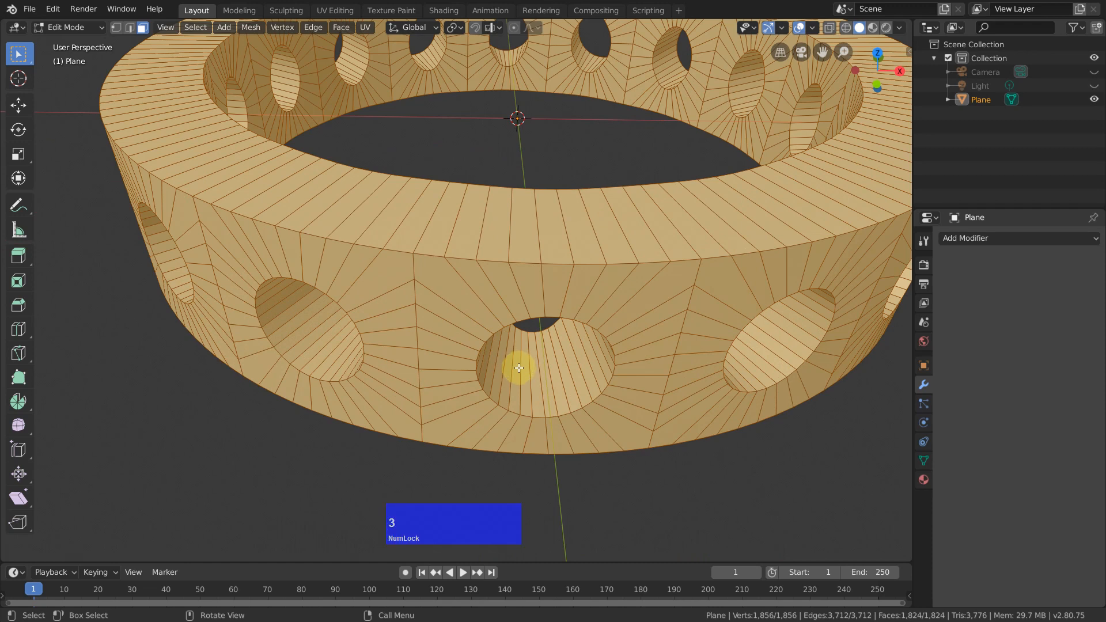
shift+click(519, 370)
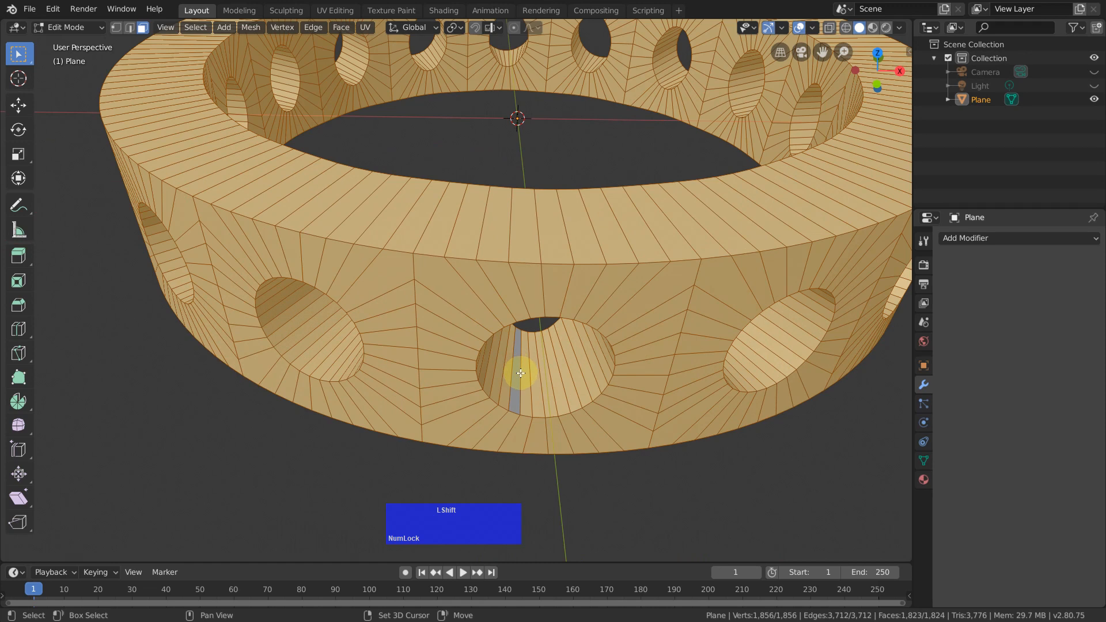
alt+click(520, 371)
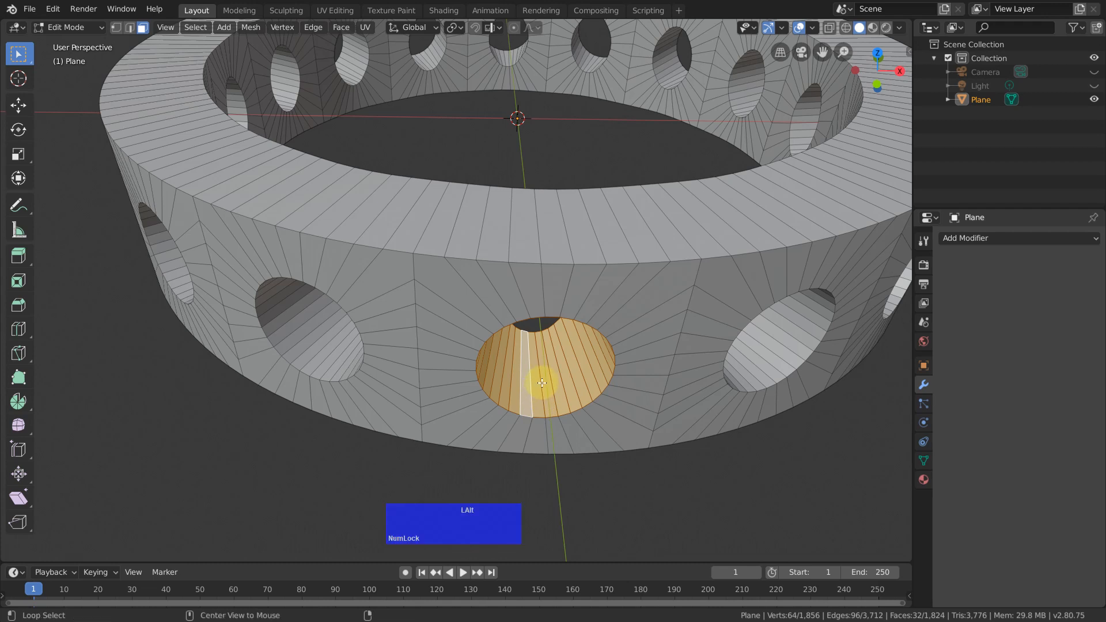
alt+click(541, 384)
alt+click(530, 388)
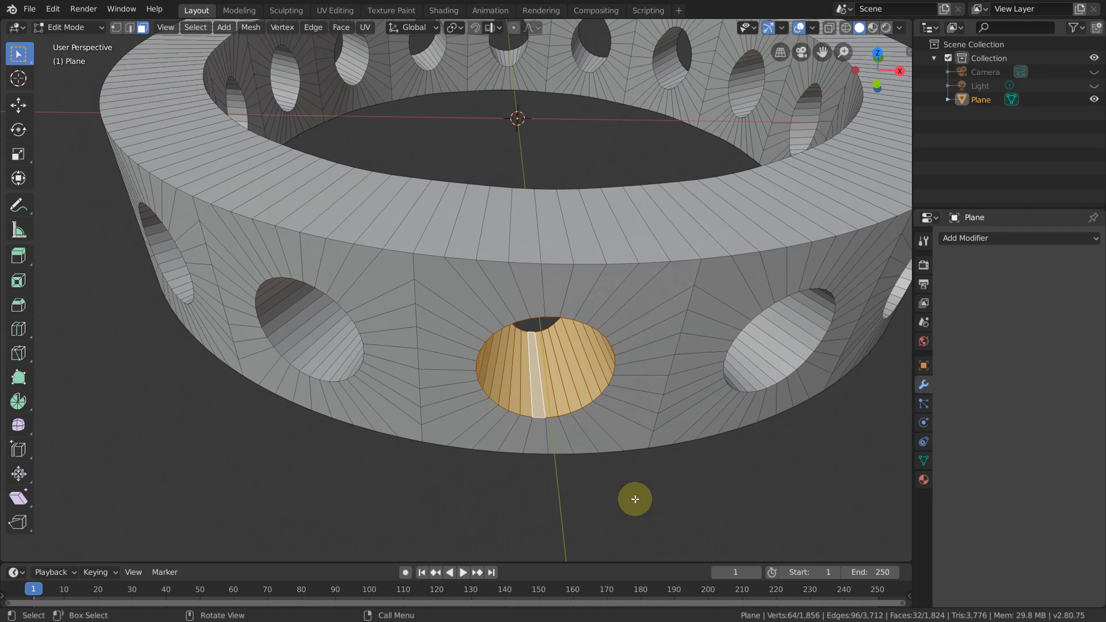
key(ctrl+KP_Add)
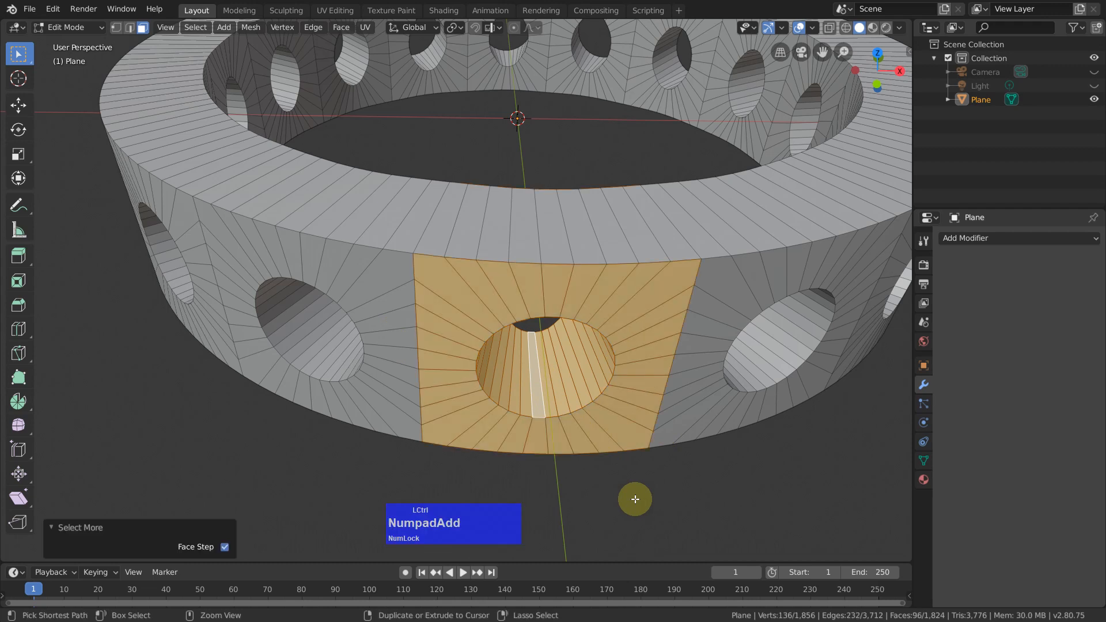
key(ctrl+KP_Add)
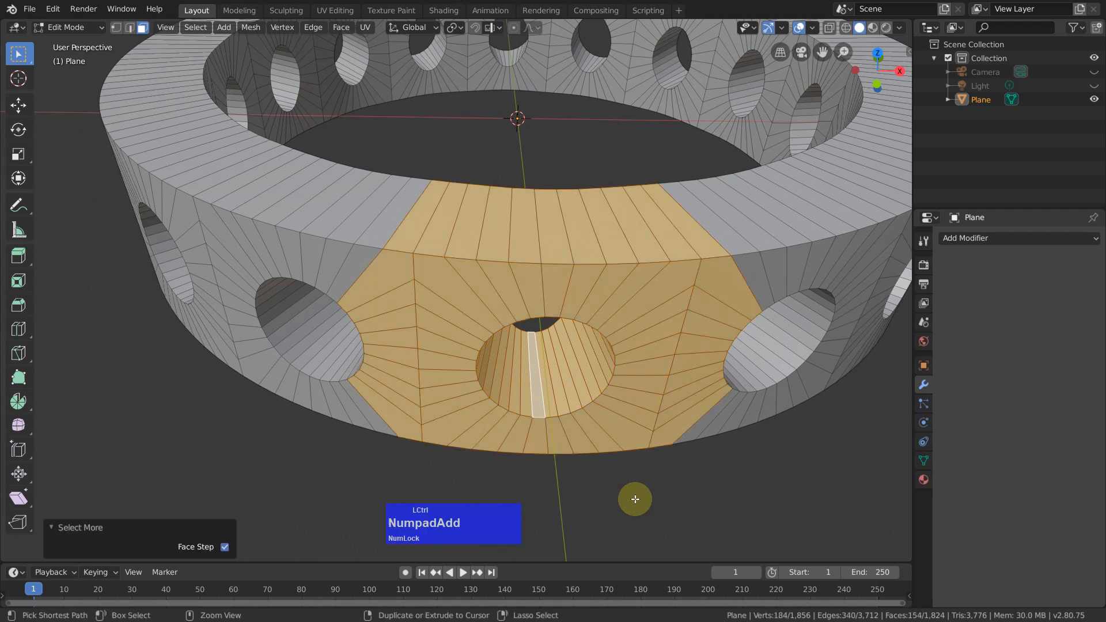
key(ctrl+KP_Subtract)
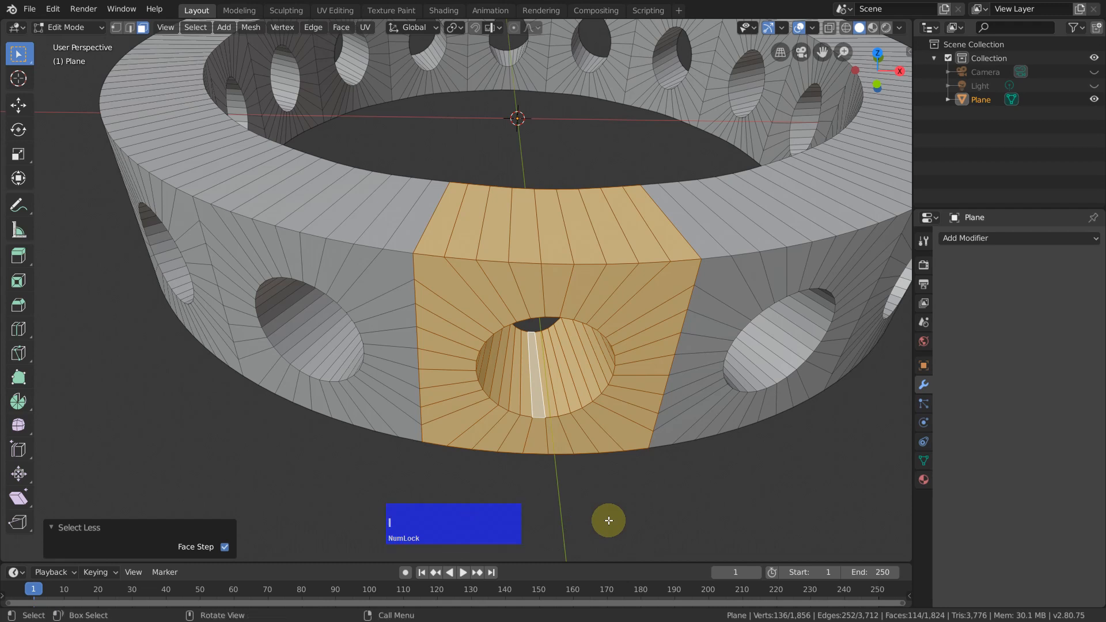
Step: Invert the selection and delete the faces of the rest of the ring, keeping only the single-hole segment
key(ctrl+i)
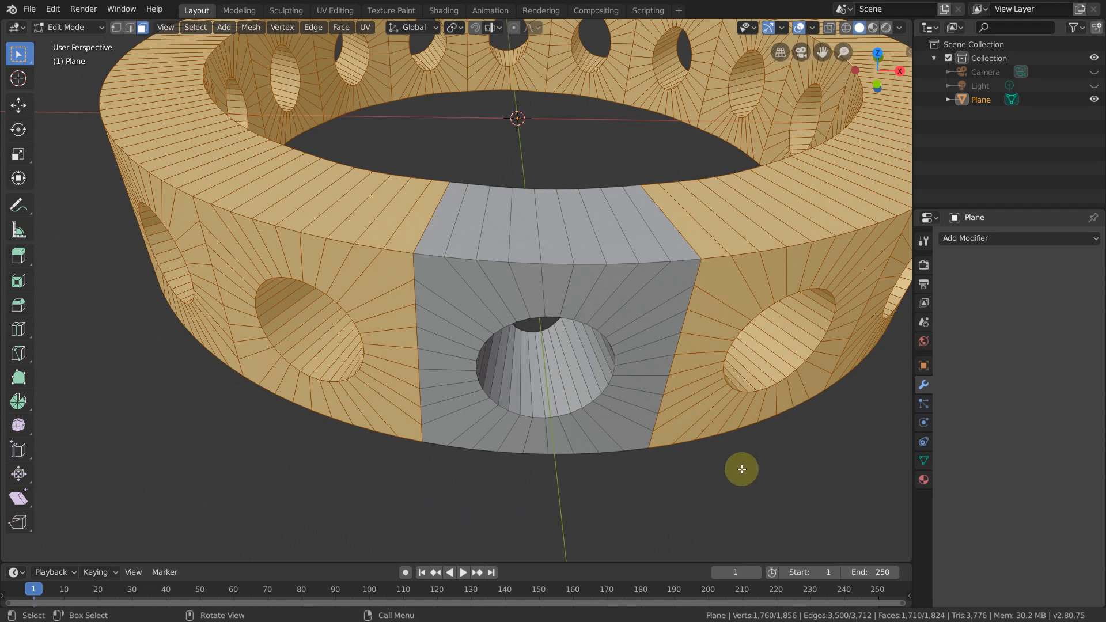
key(x)
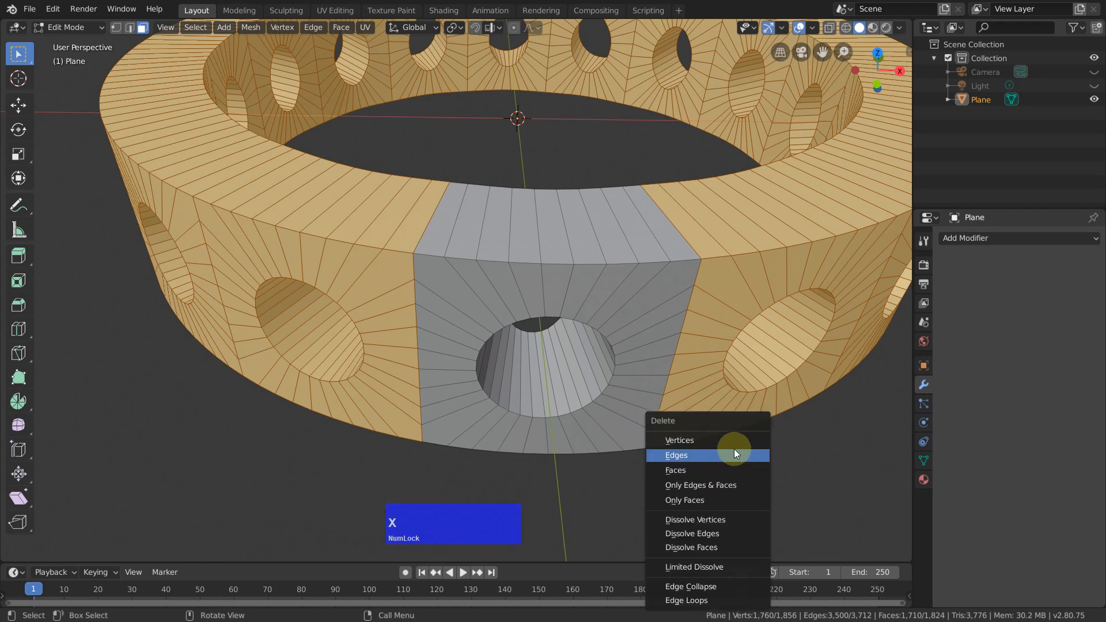
click(734, 471)
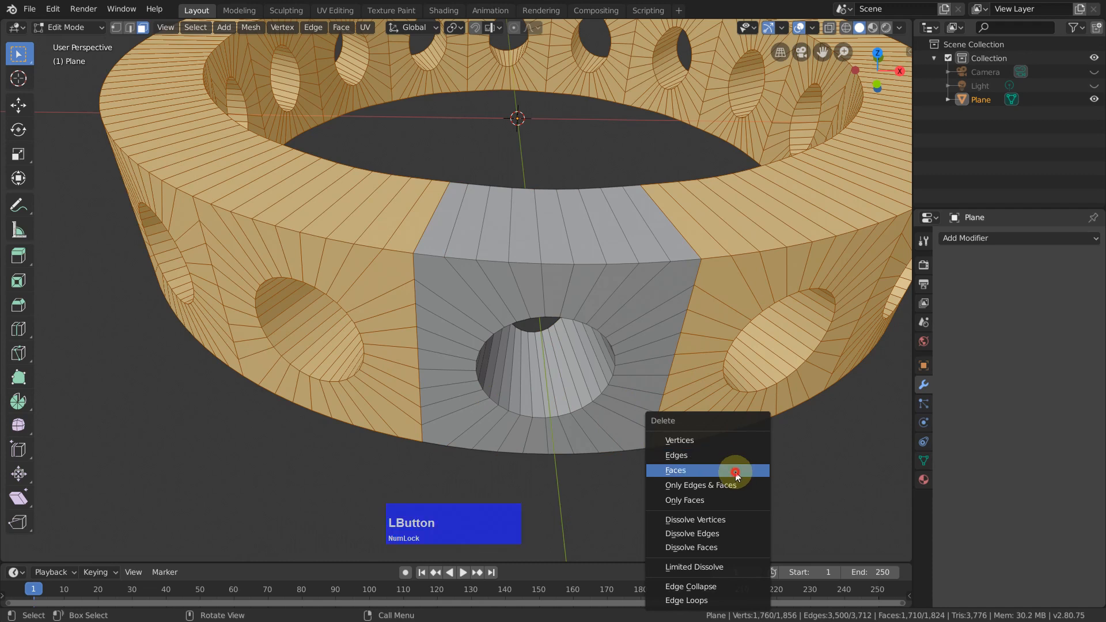
Step: Select the edge loop at the hole's inner end, reshape it with LoopTools Circle, and view the segment from the front
middle_drag(735, 409, 735, 370)
middle_drag(562, 212, 484, 323)
scroll(558, 215, down, 2)
scroll(577, 211, up, 2)
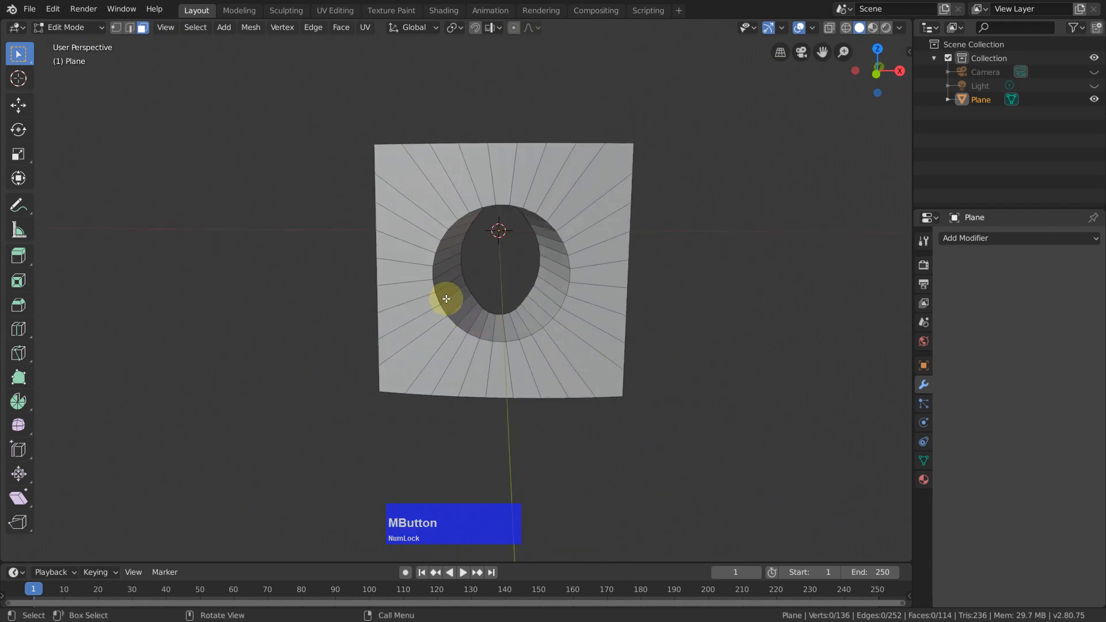
scroll(461, 288, up, 3)
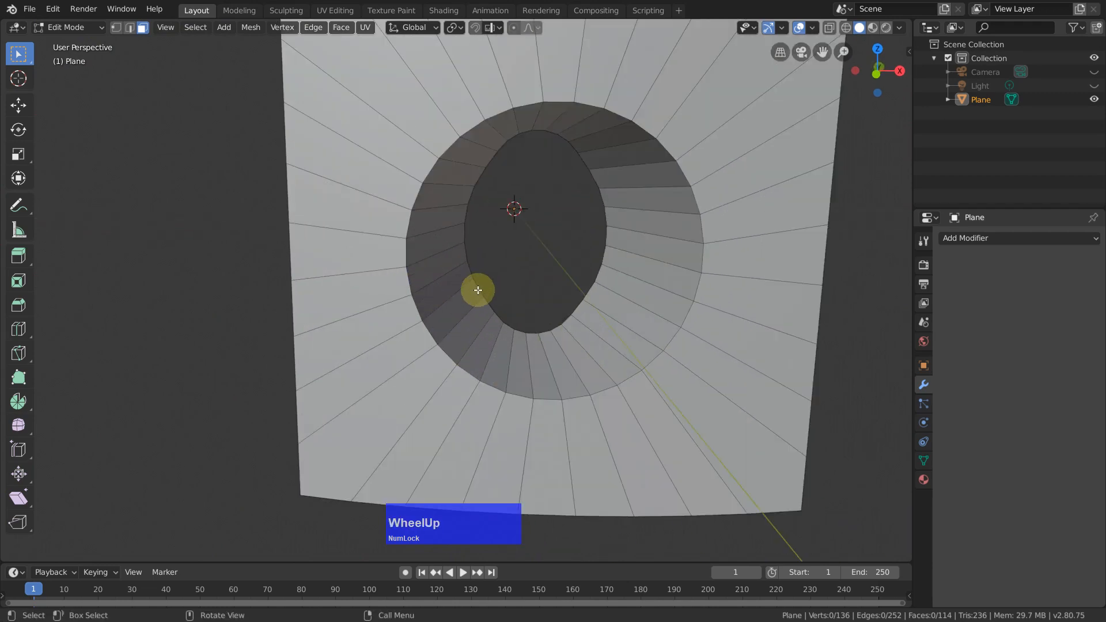
key(1)
key(1)
key(2)
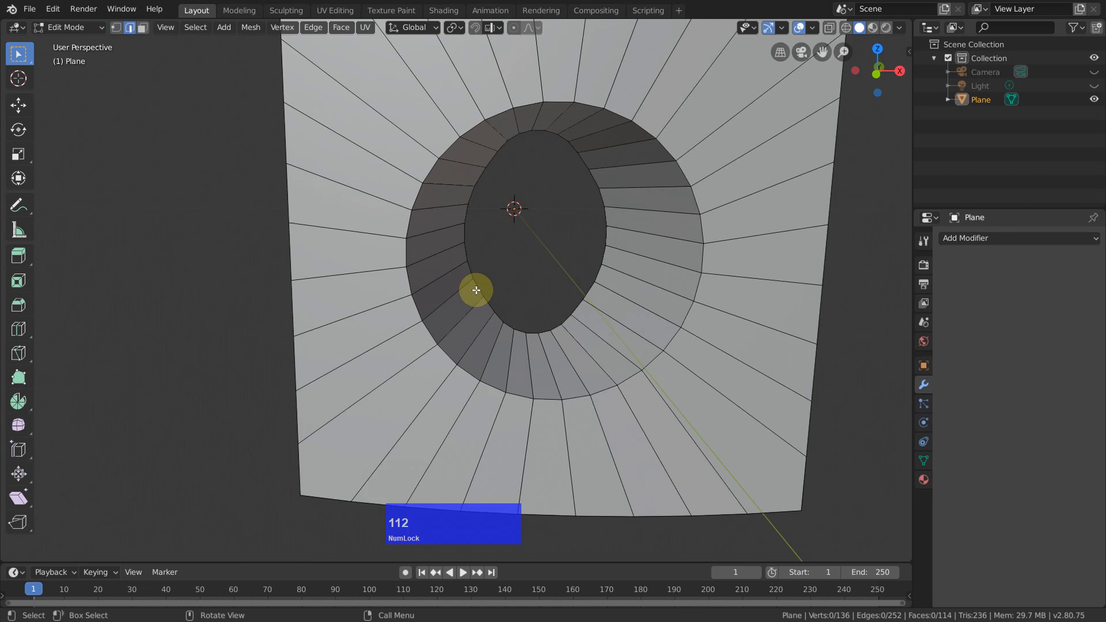
key(alt)
alt+click(478, 288)
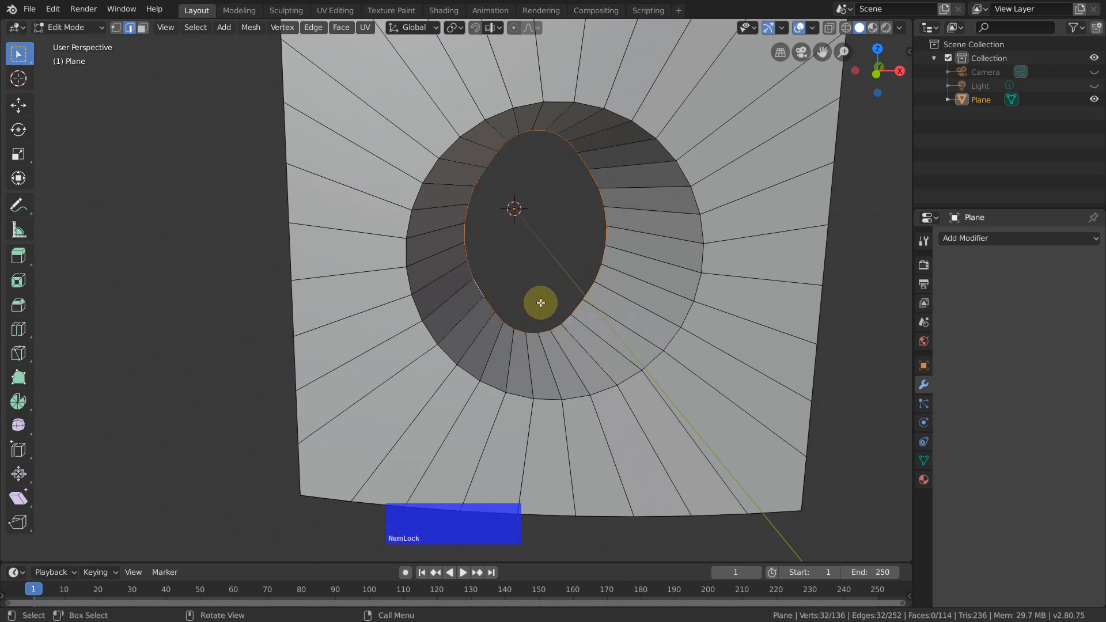
right_click(552, 249)
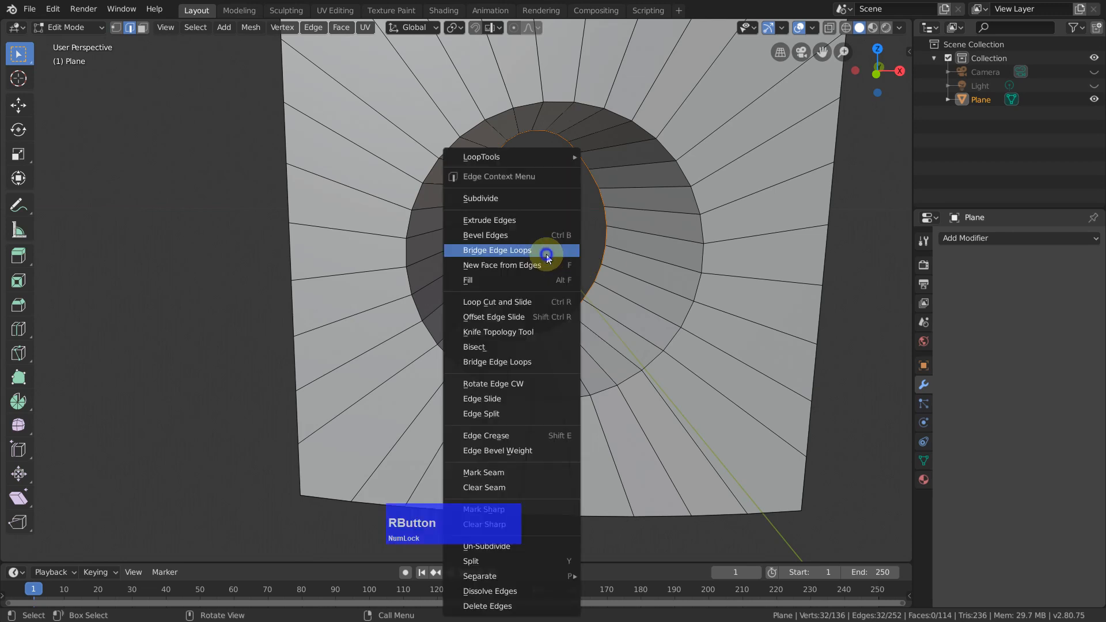
mouse_move(537, 155)
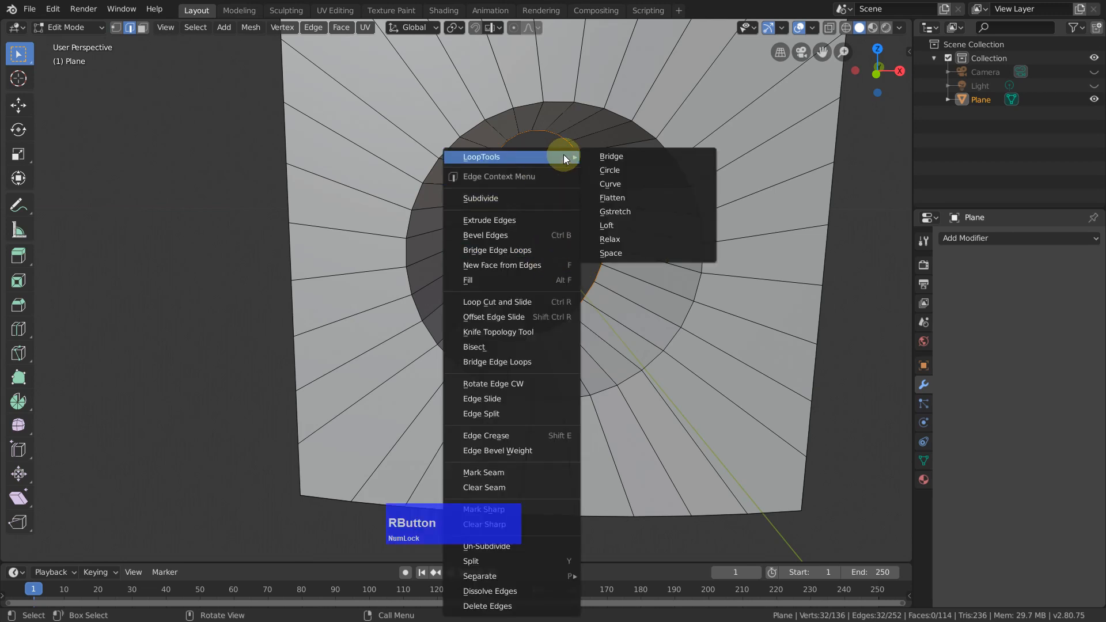
click(629, 169)
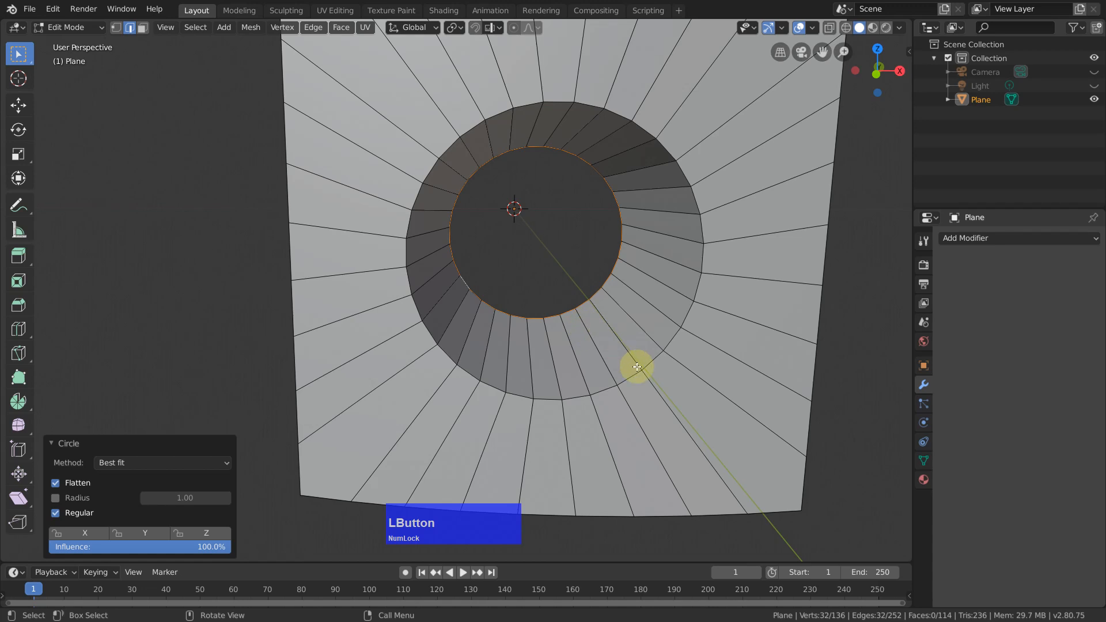
key(KP_1)
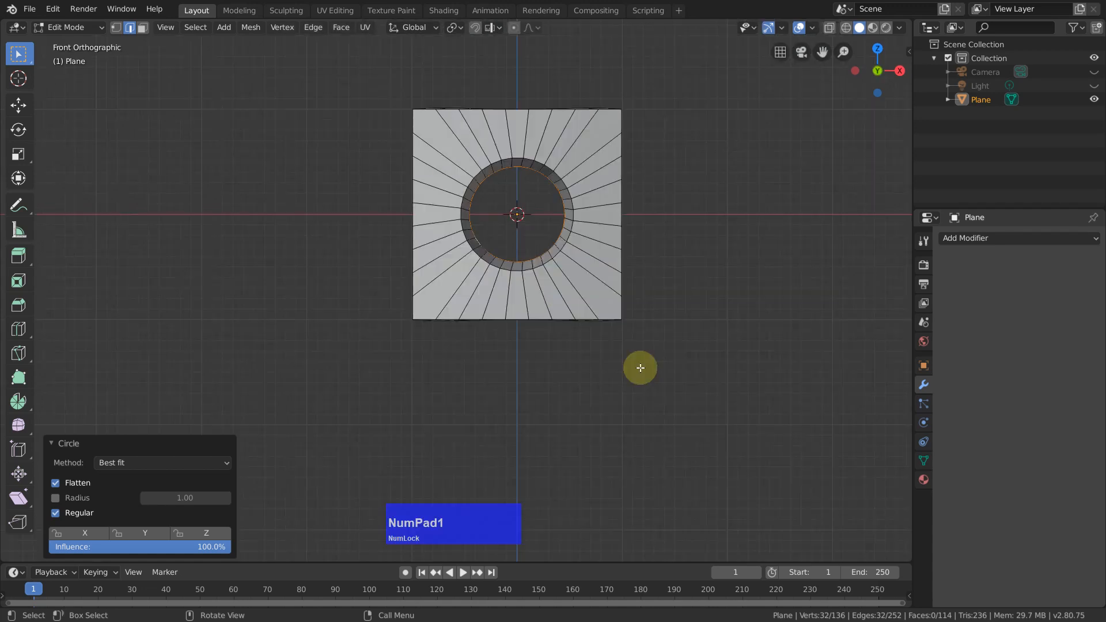
Step: Scale the selected inner-end edge loop of the hole uniformly by about 1.191 to match the outer-end circle
scroll(575, 217, up, 5)
shift+middle_drag(627, 155, 526, 314)
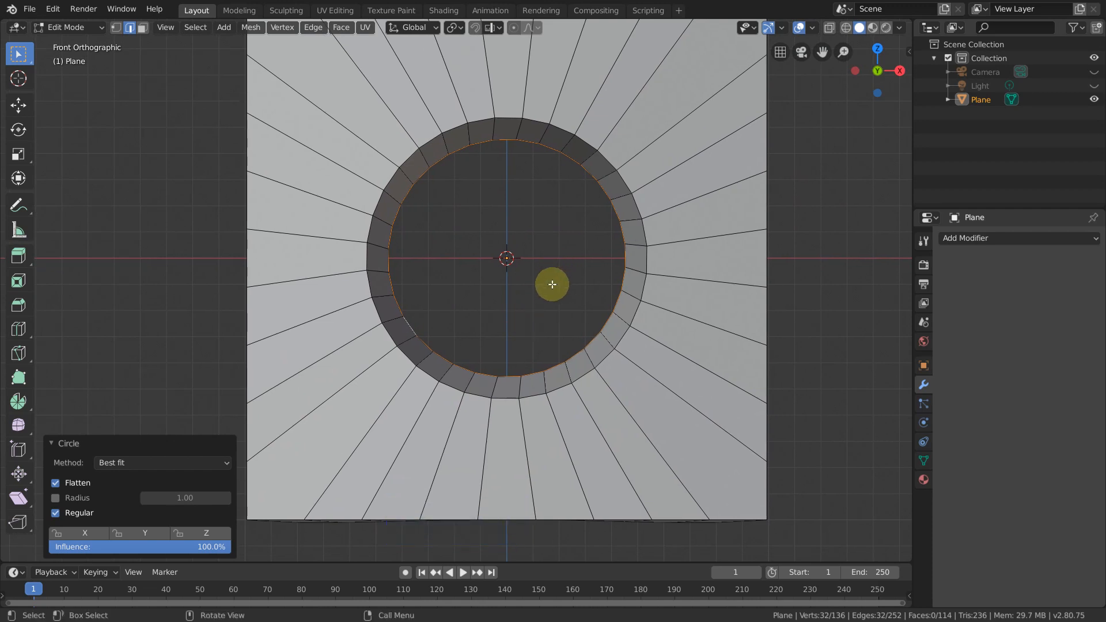
key(s)
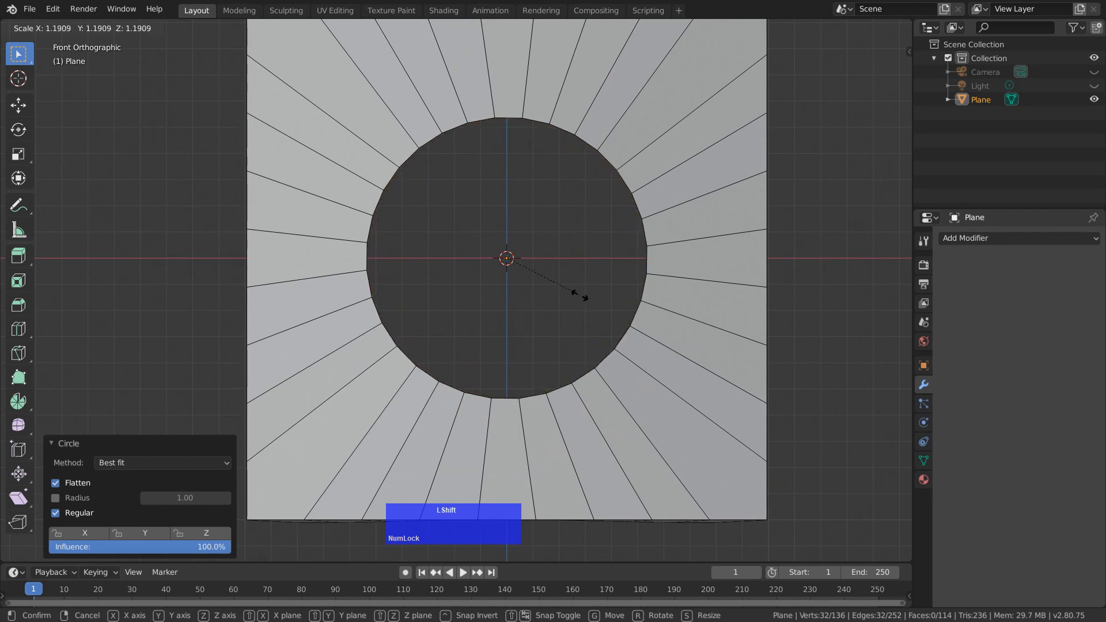
click(581, 296)
middle_drag(847, 340, 723, 313)
scroll(726, 339, down, 3)
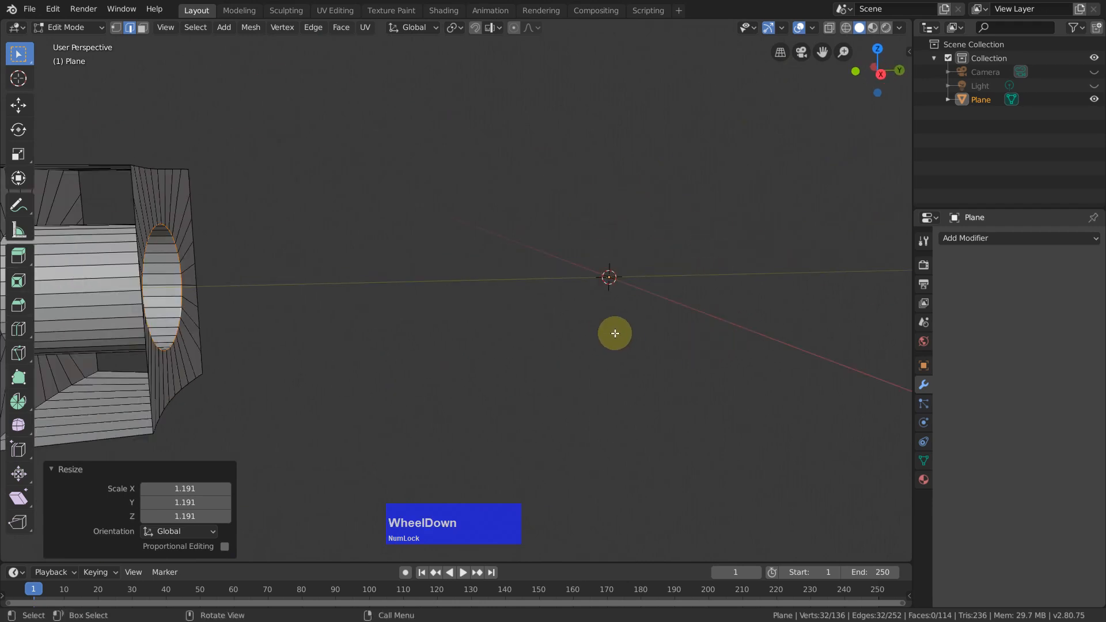
middle_drag(599, 345, 38, 444)
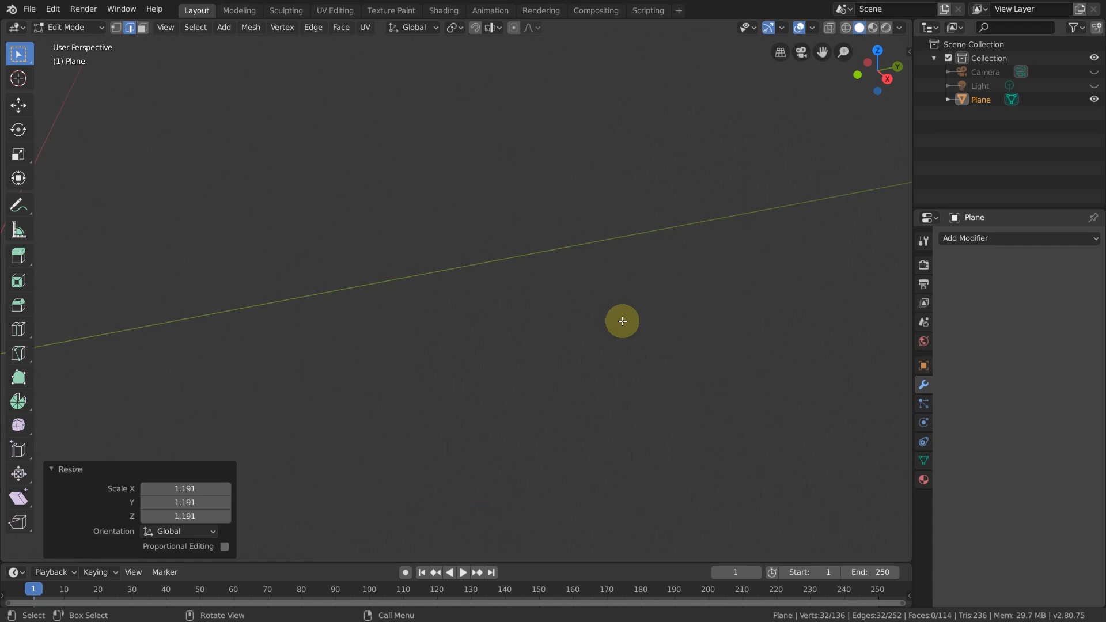
key(Home)
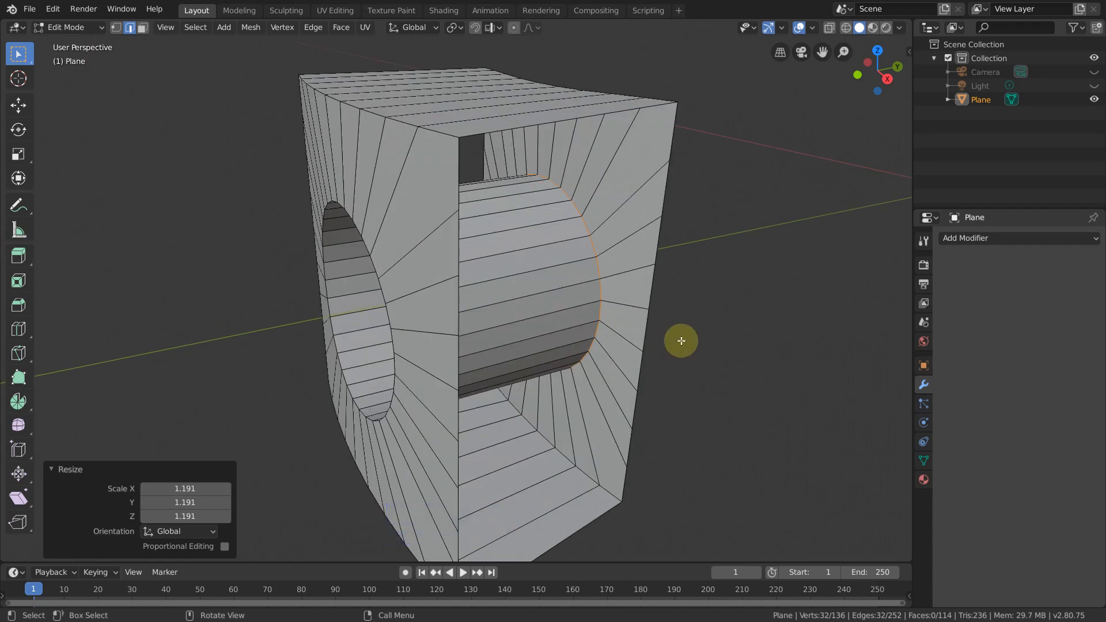
Step: Select the whole hole segment in top view and apply the Spin tool to it around the world origin
scroll(681, 340, down, 5)
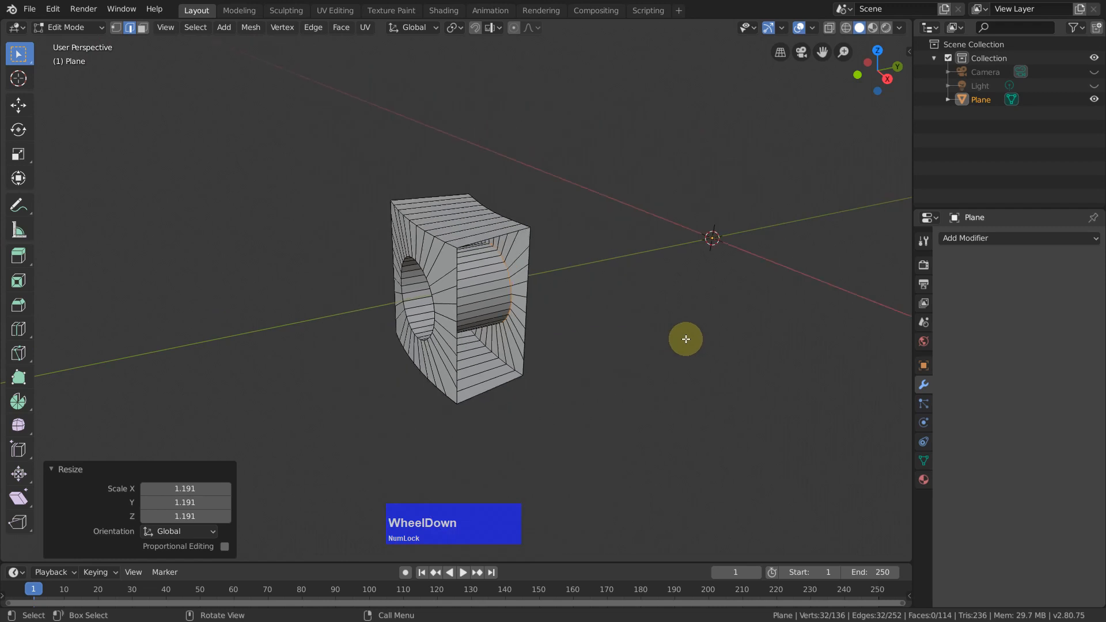
shift+middle_drag(635, 343, 573, 355)
middle_drag(414, 328, 516, 356)
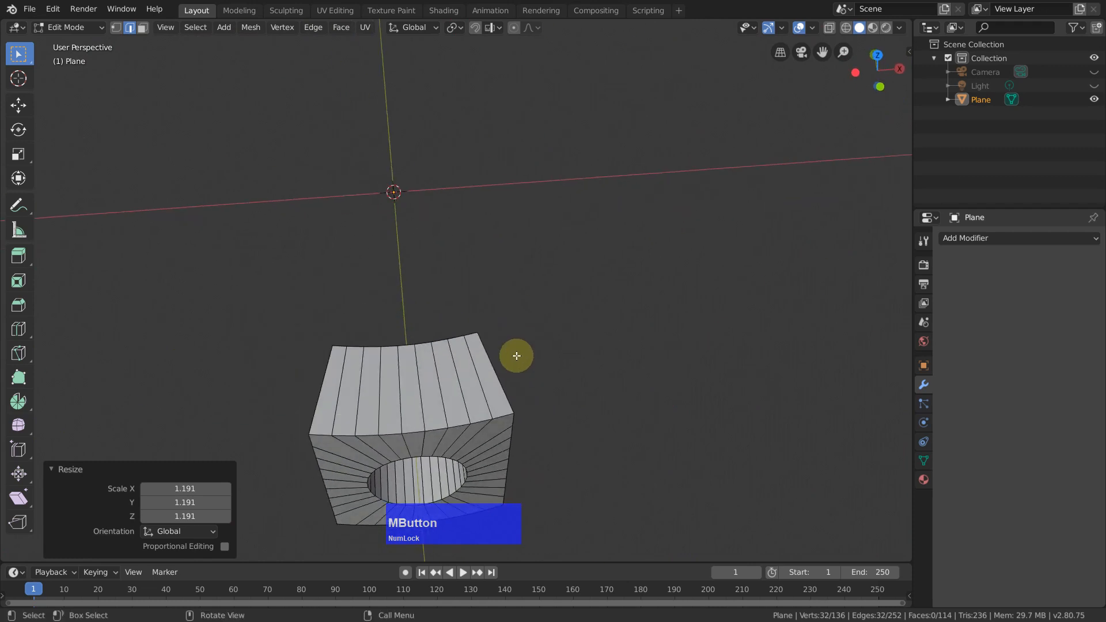
key(KP_7)
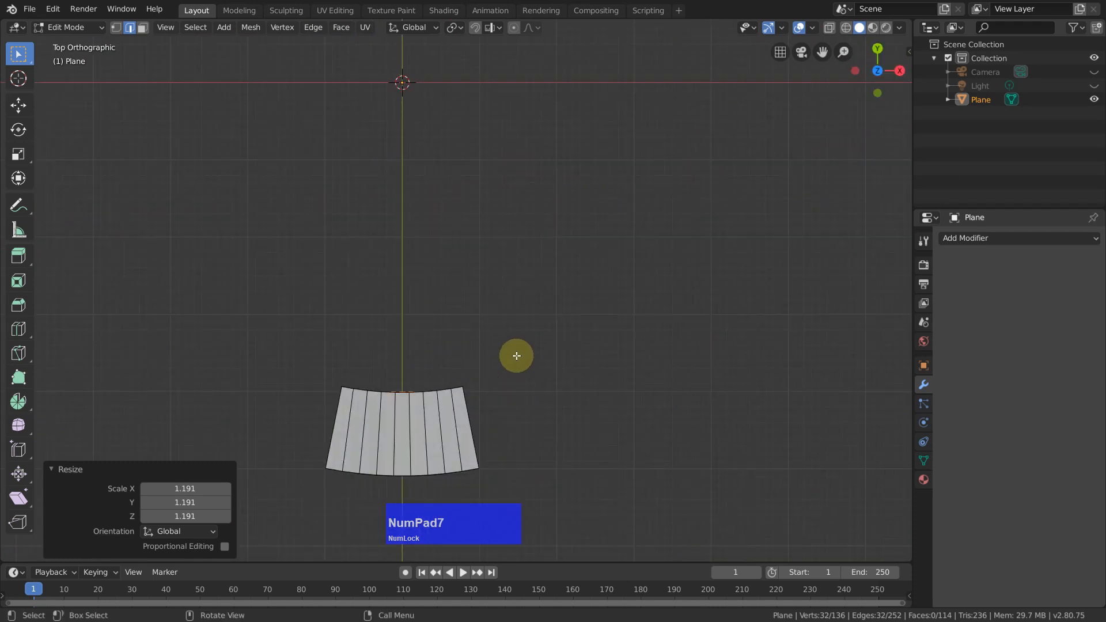
scroll(625, 352, down, 2)
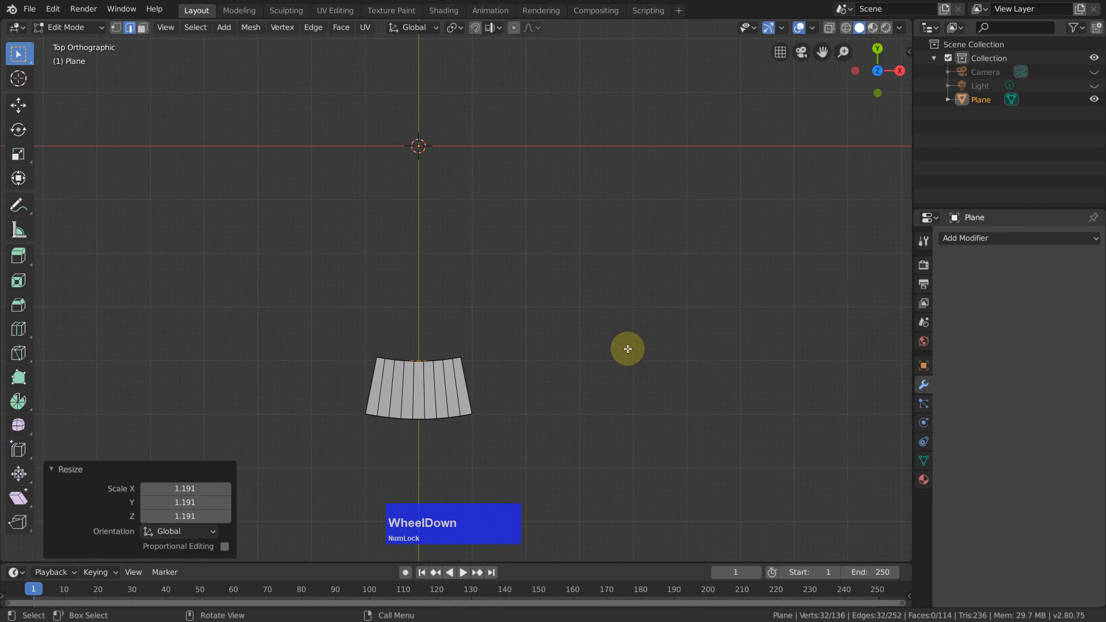
shift+middle_drag(632, 329, 667, 395)
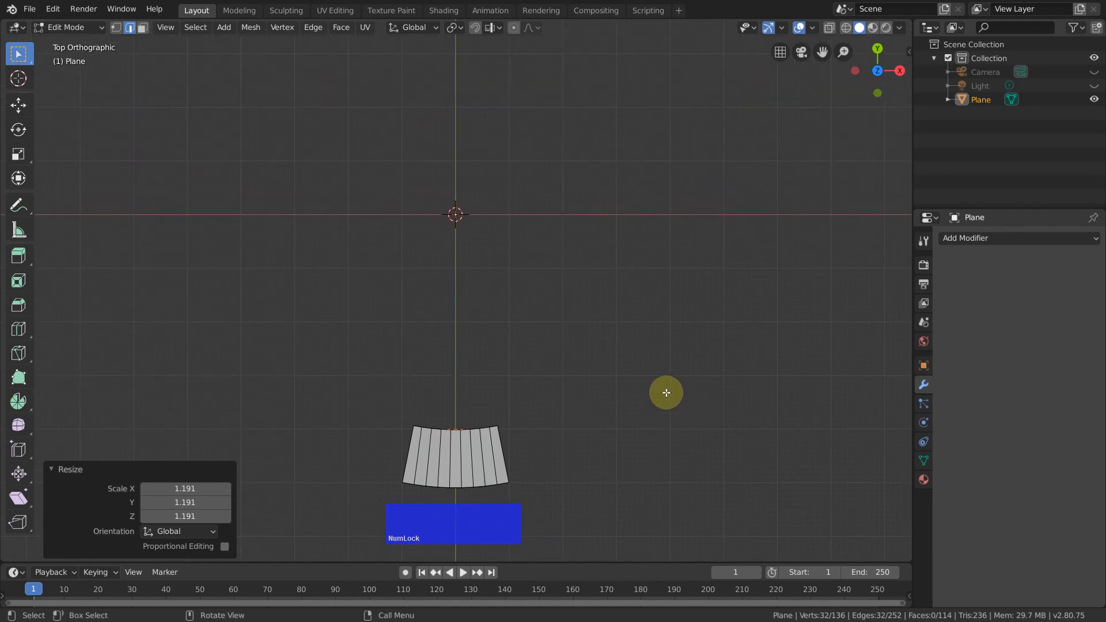
key(a)
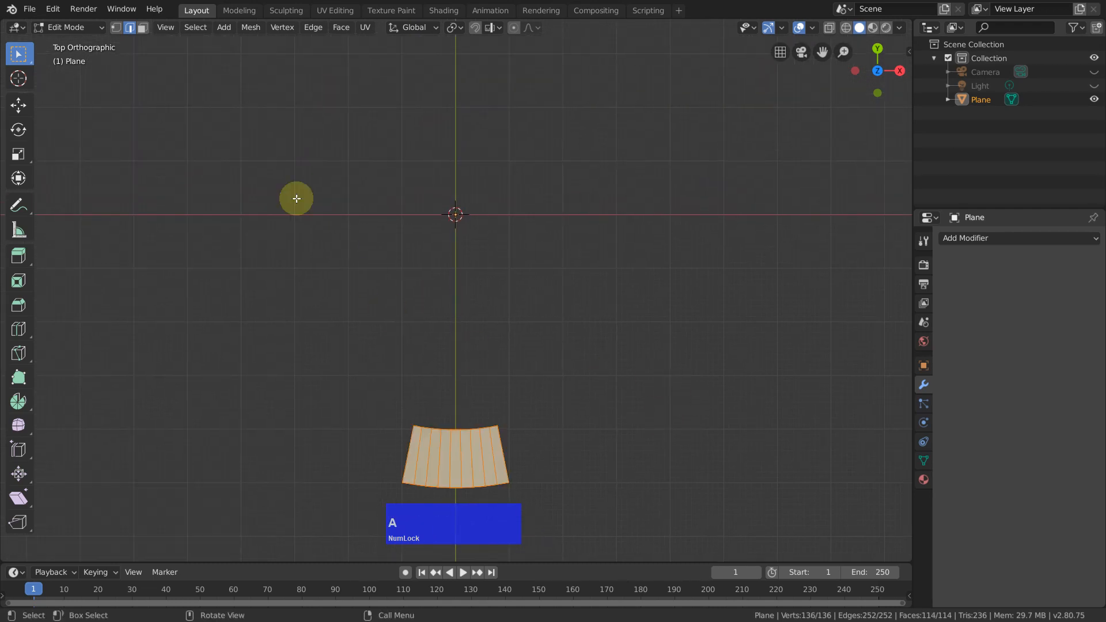
click(17, 402)
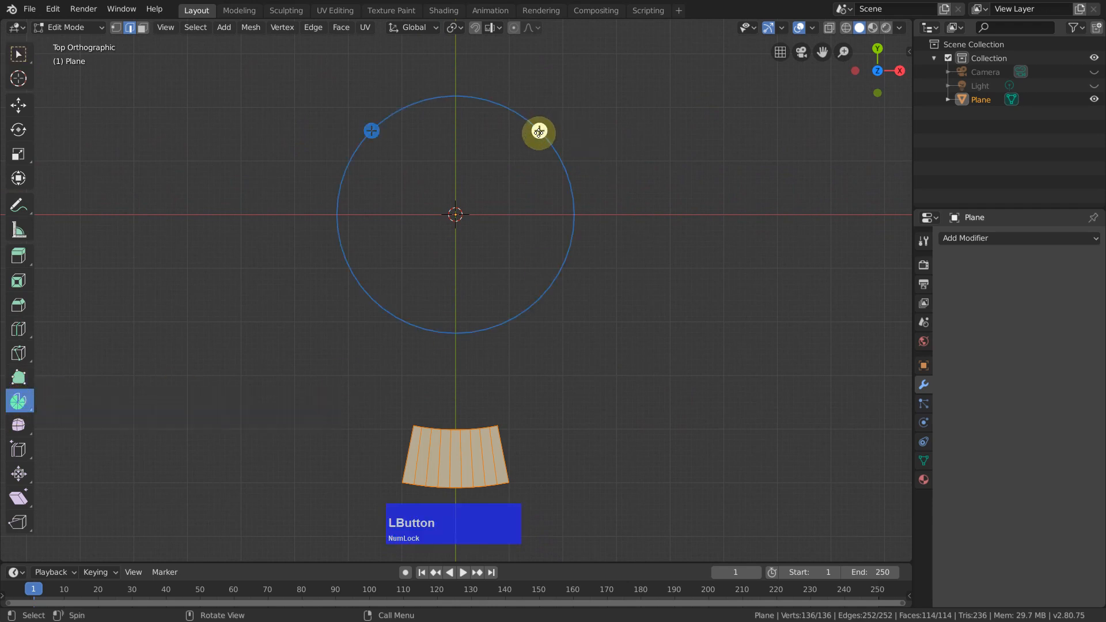
click(540, 131)
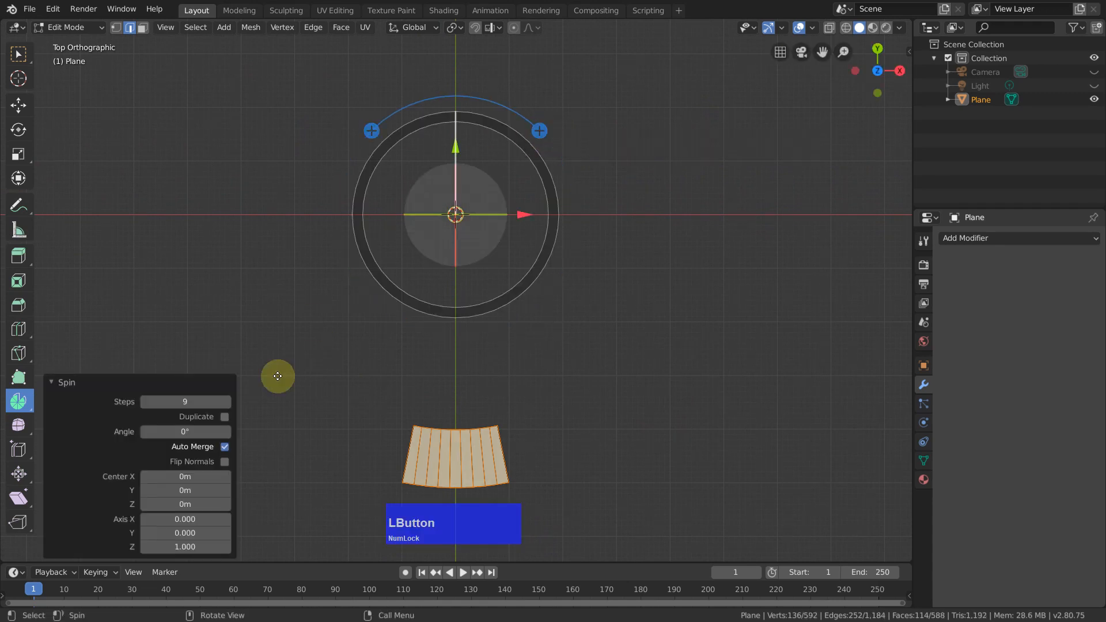
Step: Set the spin to a 360° angle with Duplicate enabled and 16 steps to form the full ring
click(183, 432)
text(36)
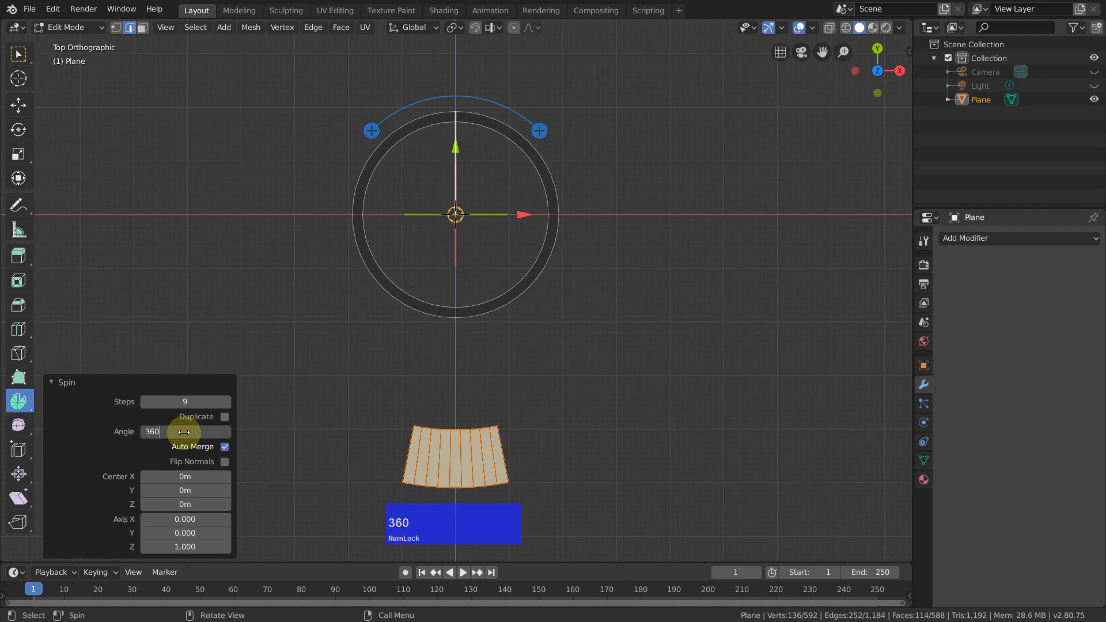
text(0)
key(Return)
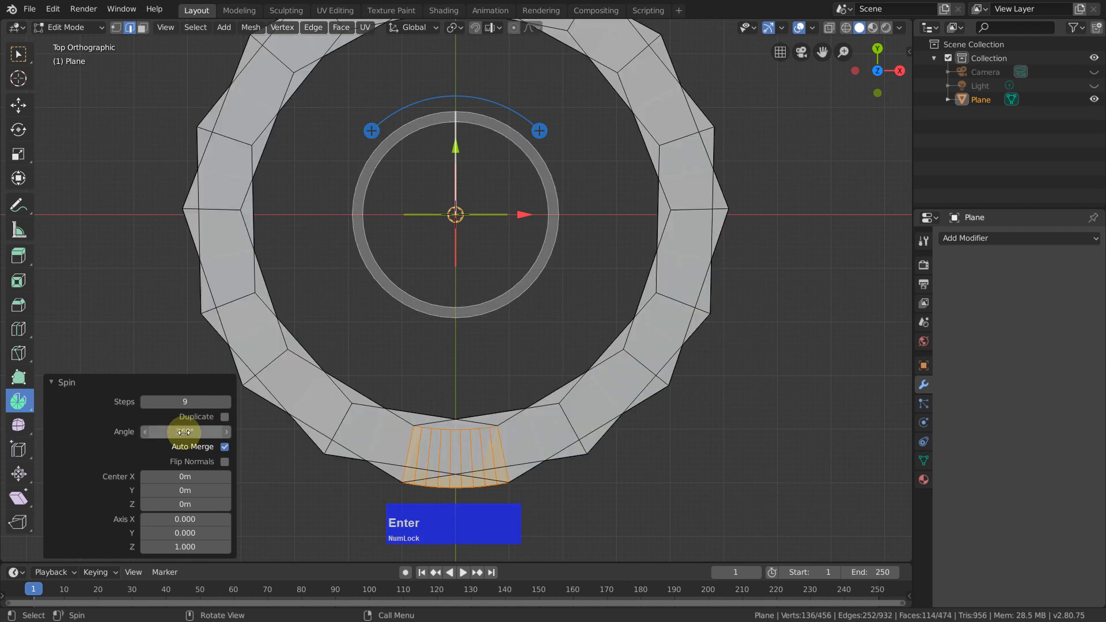
click(224, 416)
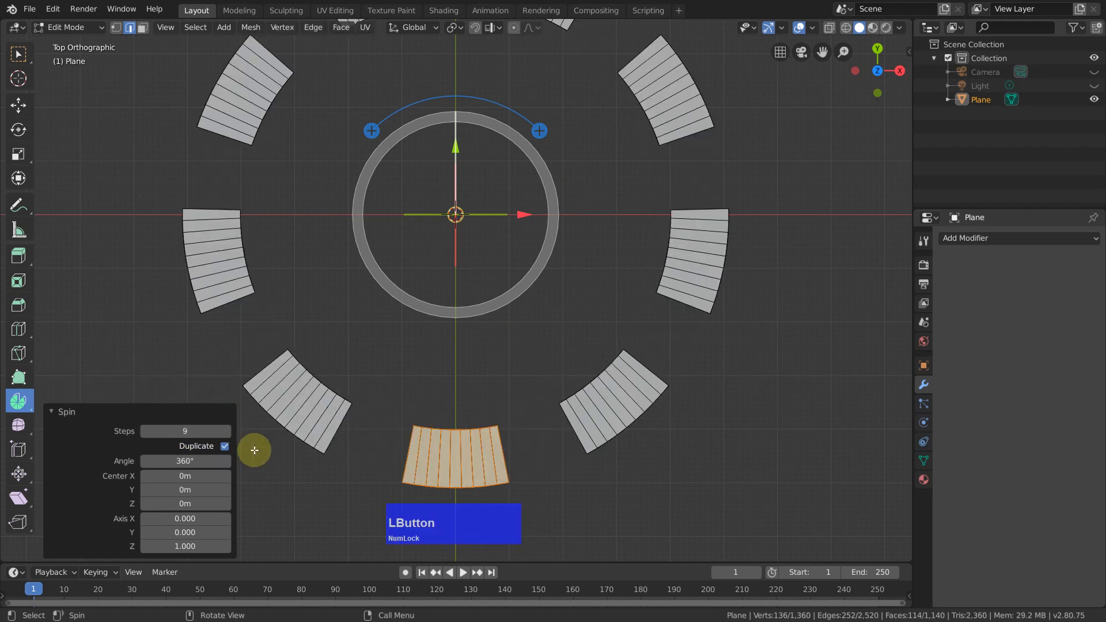
click(185, 431)
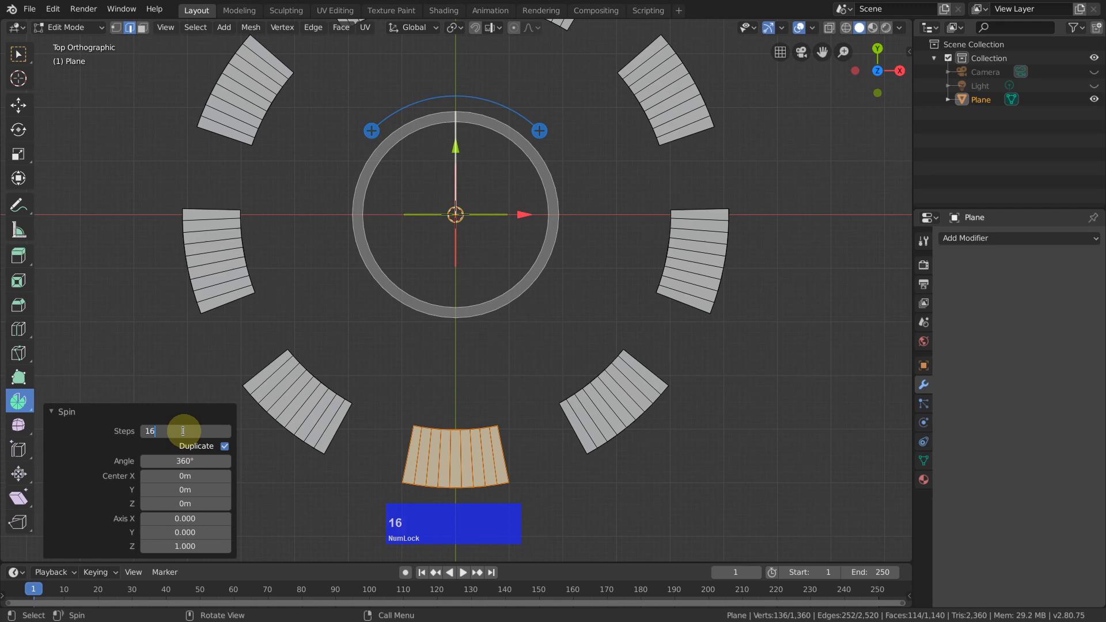
key(Return)
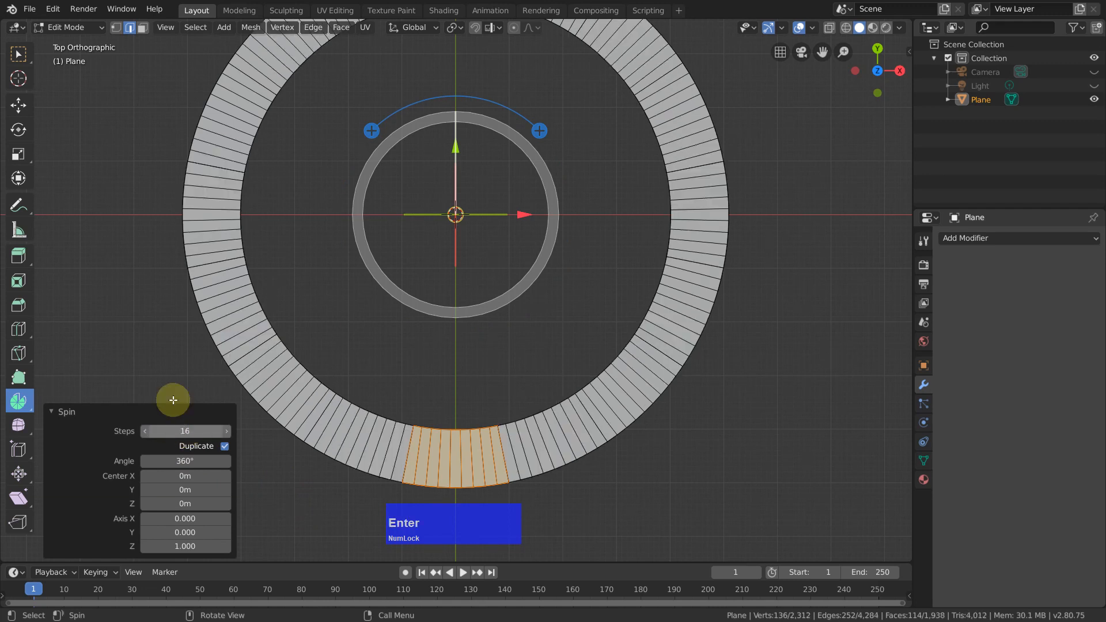
Step: Select the entire ring mesh, merge its overlapping vertices by distance at 0.0001 m, and clear the selection
middle_drag(736, 440, 737, 357)
click(18, 55)
middle_drag(778, 405, 792, 387)
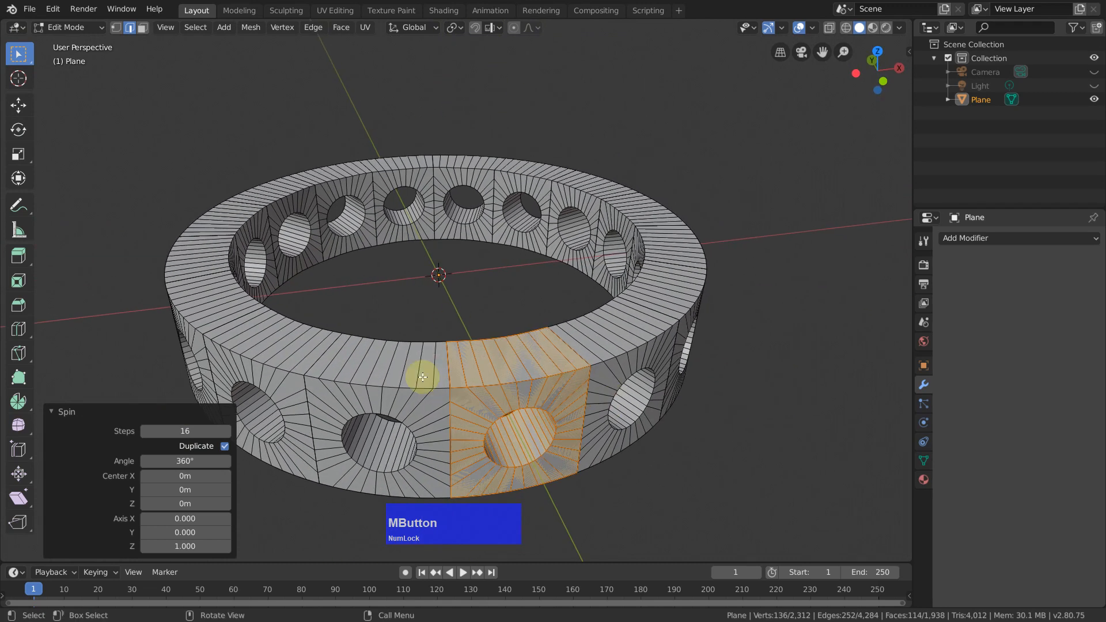
middle_drag(765, 498, 726, 363)
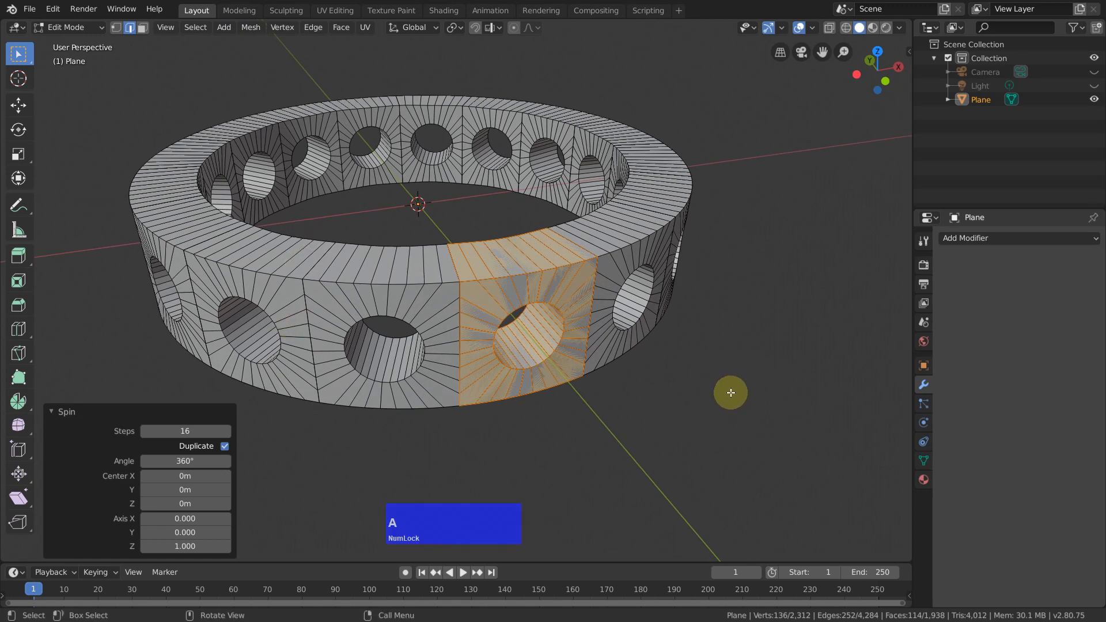
key(a)
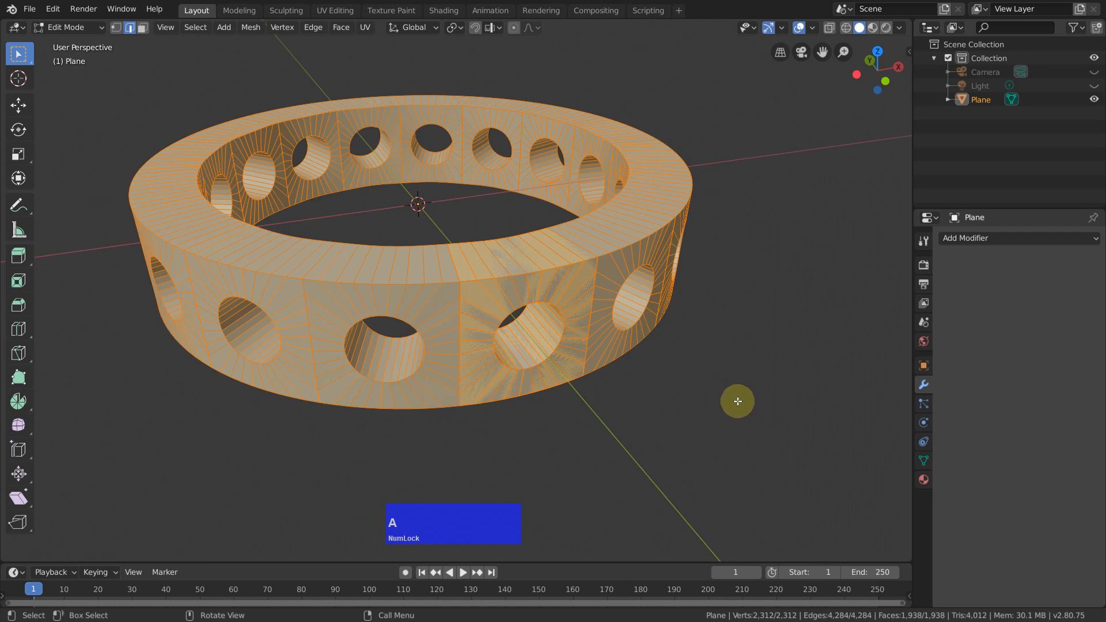
key(q)
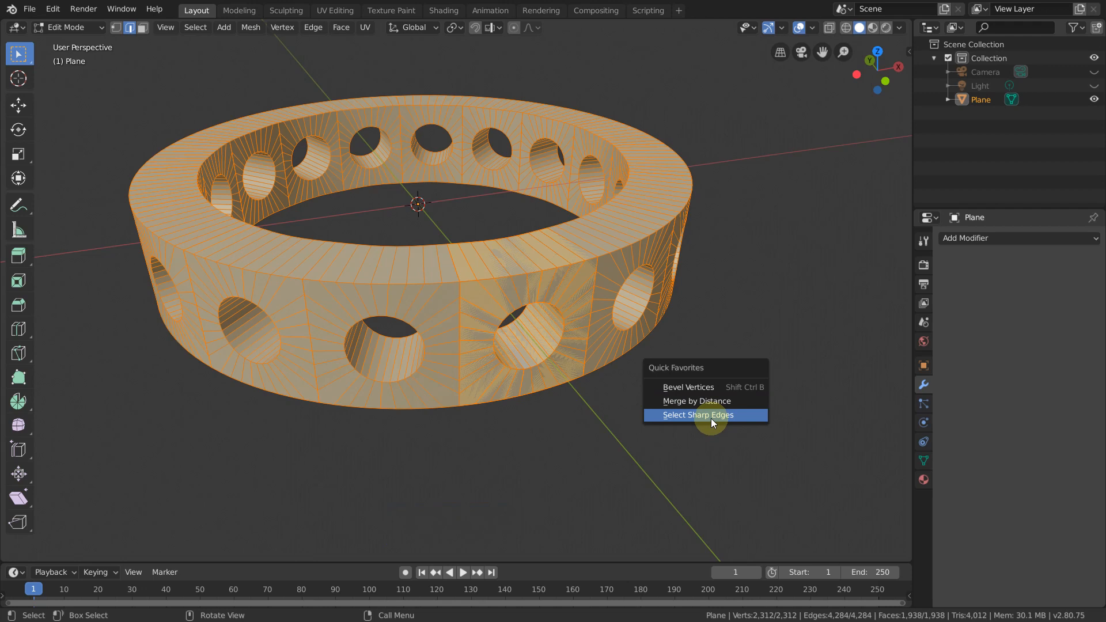
click(713, 403)
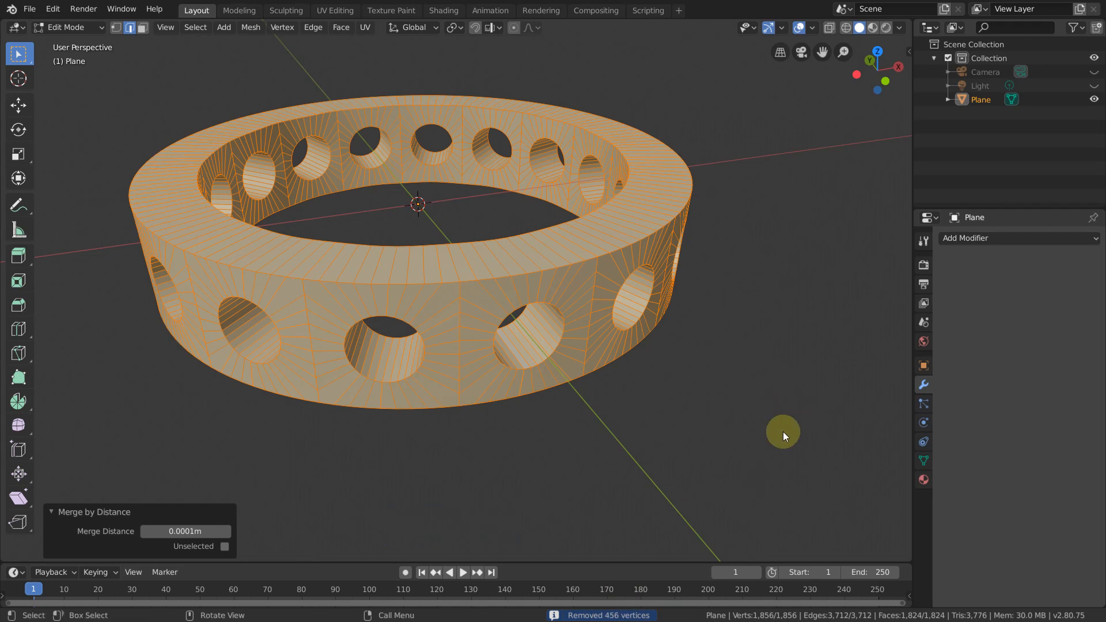
click(779, 392)
Step: Select the ring's sharp edges at 30° sharpness and bevel them about 0.0225 m wide with 2 segments and profile 1.0
mouse_move(735, 347)
middle_down()
mouse_move(726, 347)
mouse_move(741, 354)
middle_up()
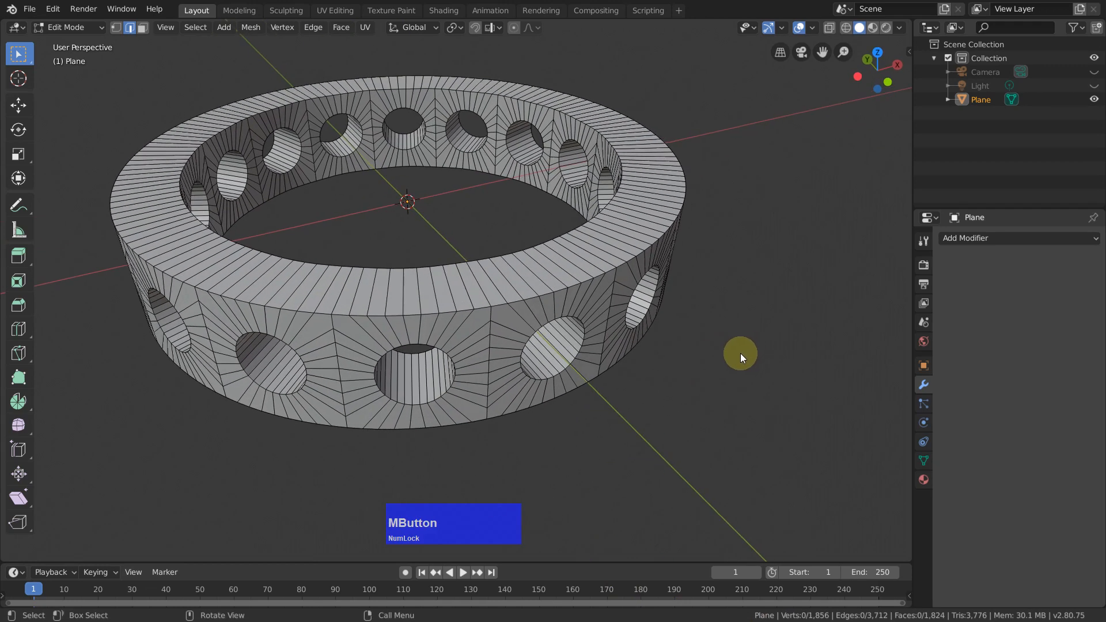
key(q)
click(732, 375)
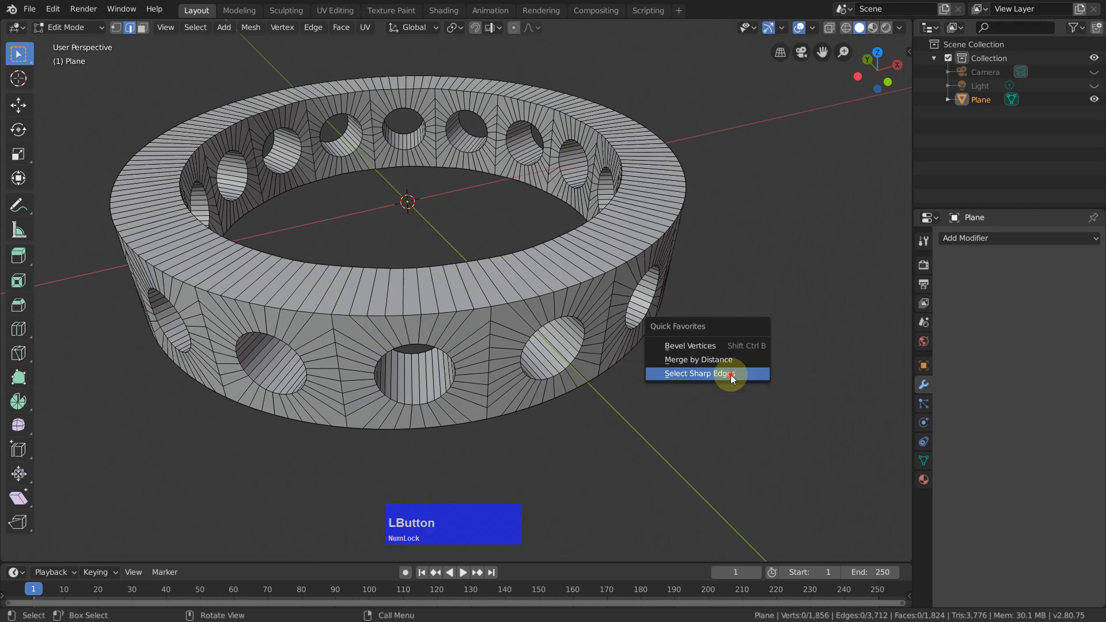
click(195, 27)
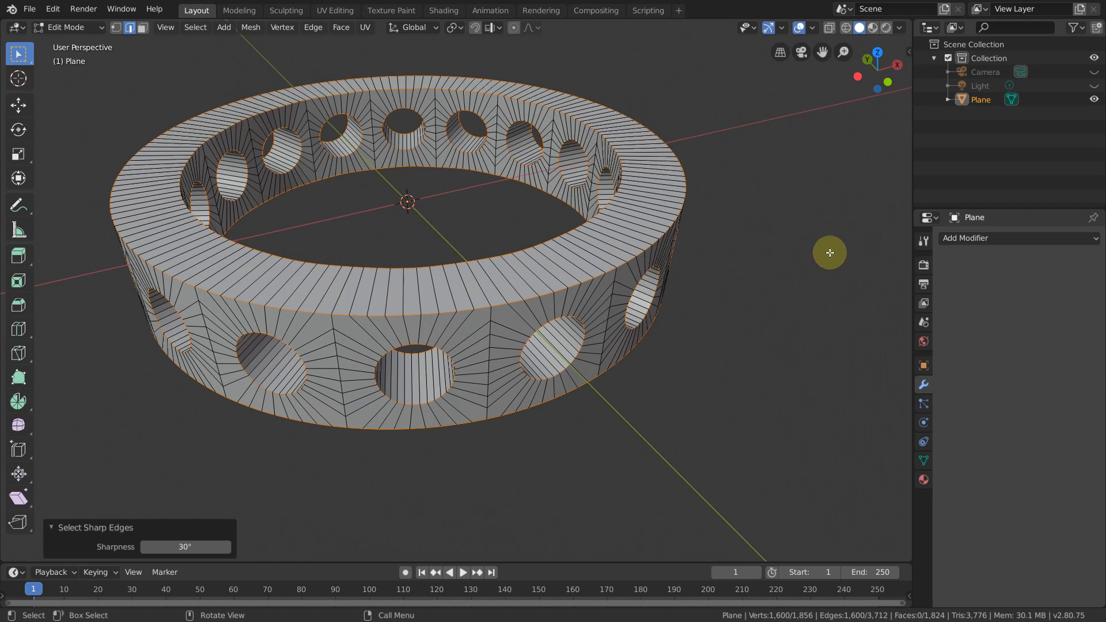
key(ctrl+b)
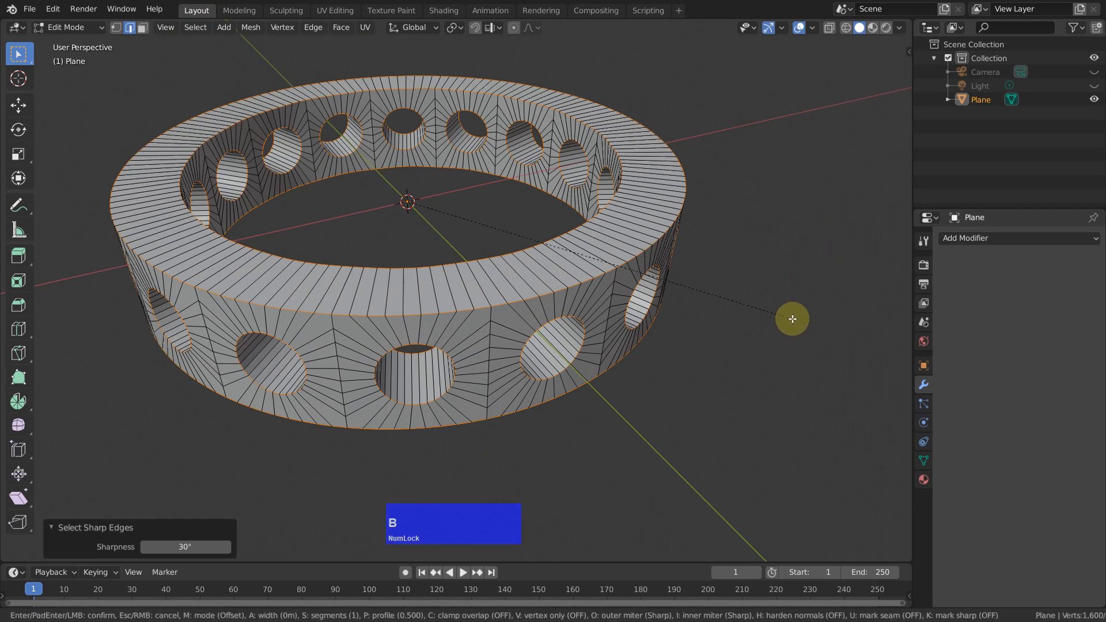
key(shift)
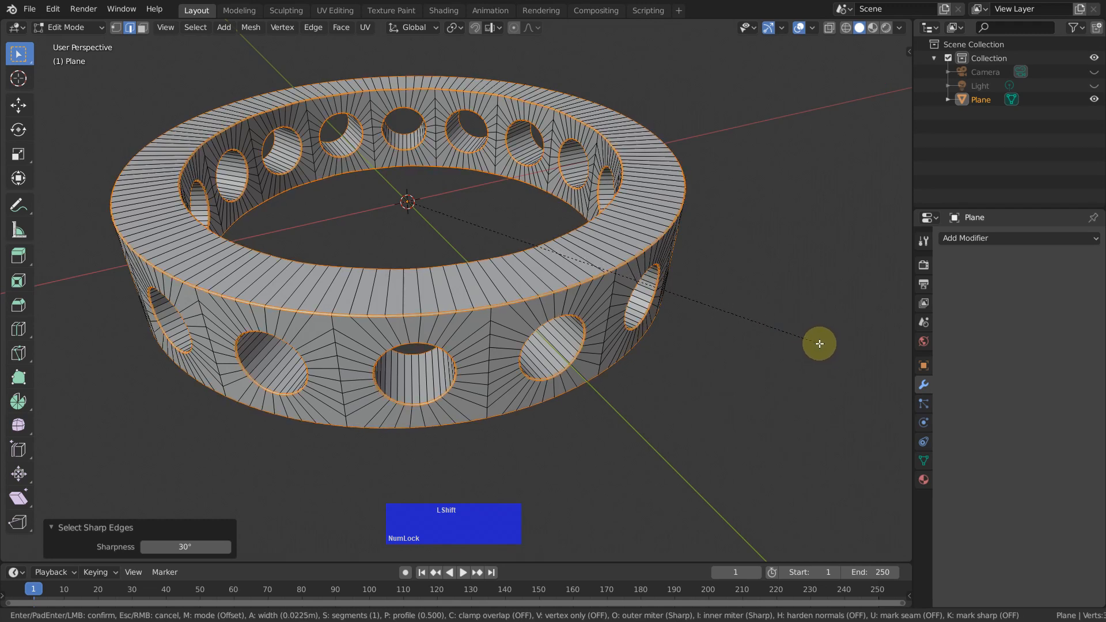
click(818, 342)
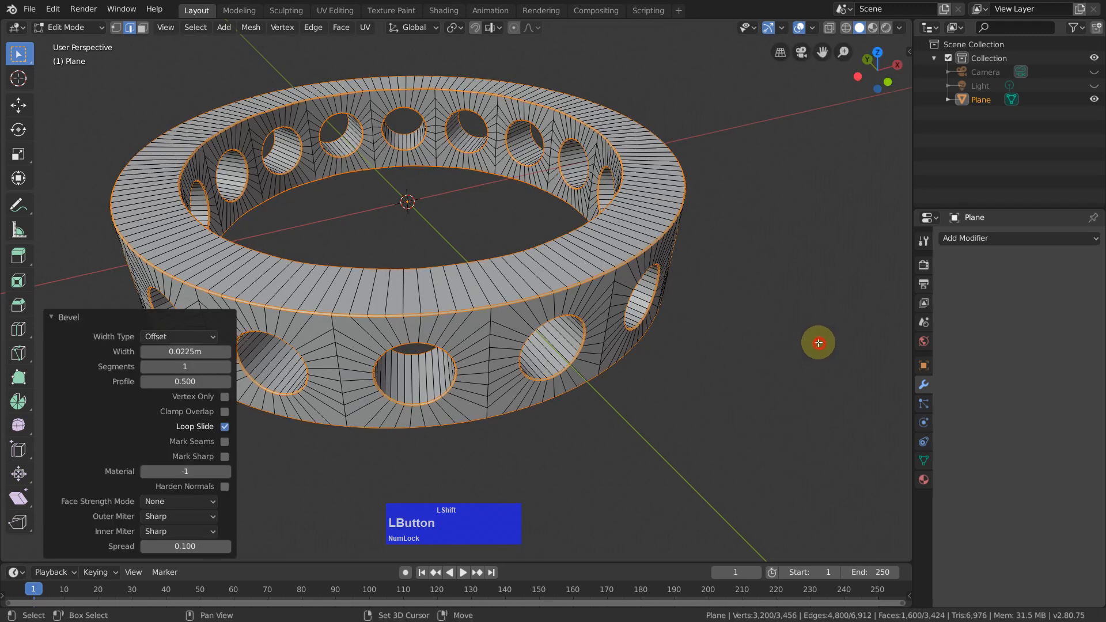
click(226, 366)
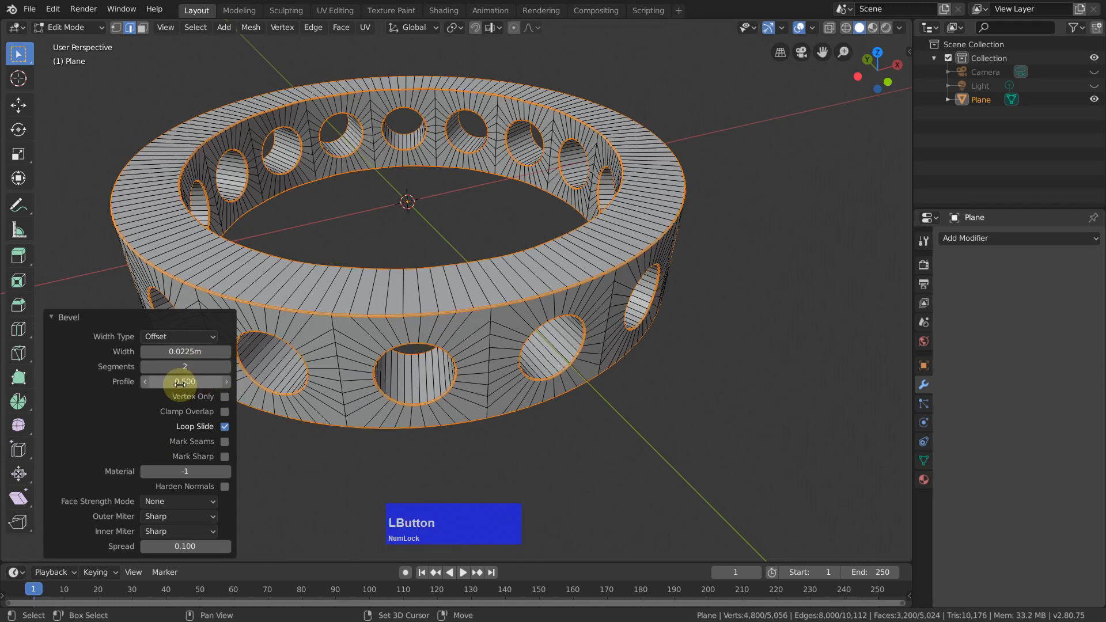
drag(180, 383, 236, 383)
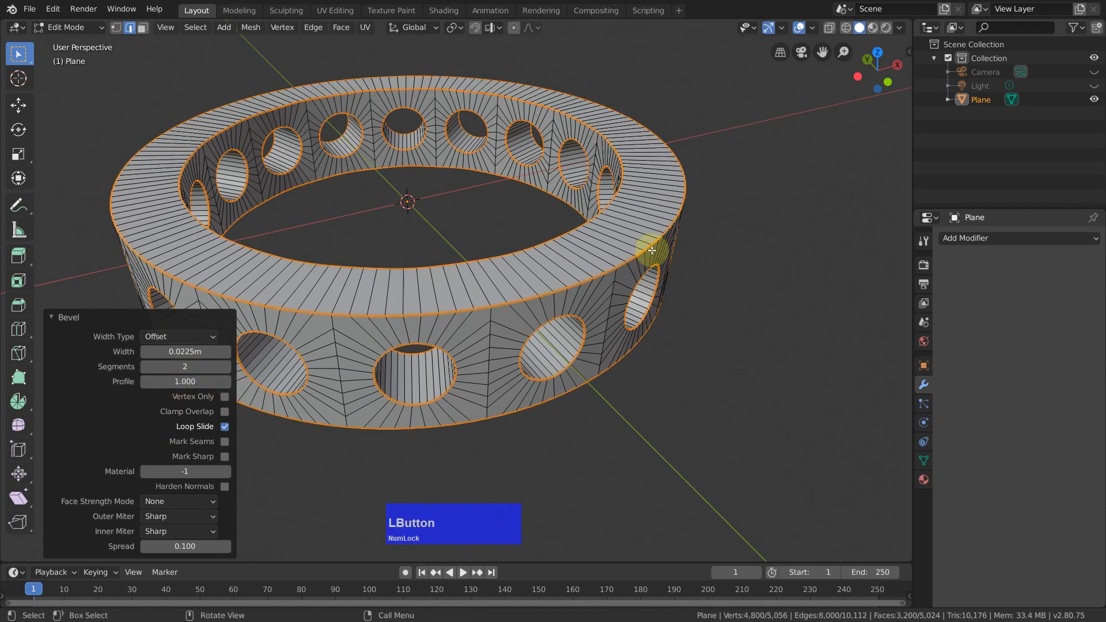
Step: Examine the bevel on the ring's outer rim up close and the edges around the whole ring
scroll(626, 260, up, 5)
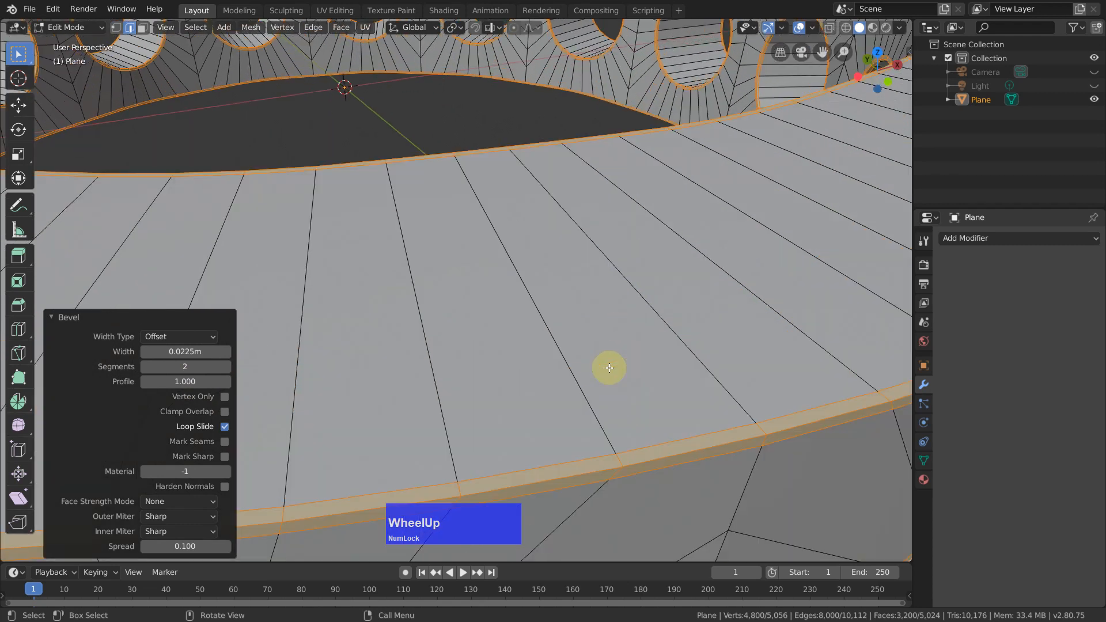
scroll(604, 372, down, 4)
mouse_move(622, 378)
middle_down()
mouse_move(602, 378)
mouse_move(627, 375)
mouse_move(617, 365)
middle_up()
scroll(617, 365, down, 5)
scroll(672, 296, up, 1)
shift+middle_drag(705, 331, 775, 351)
scroll(770, 328, up, 3)
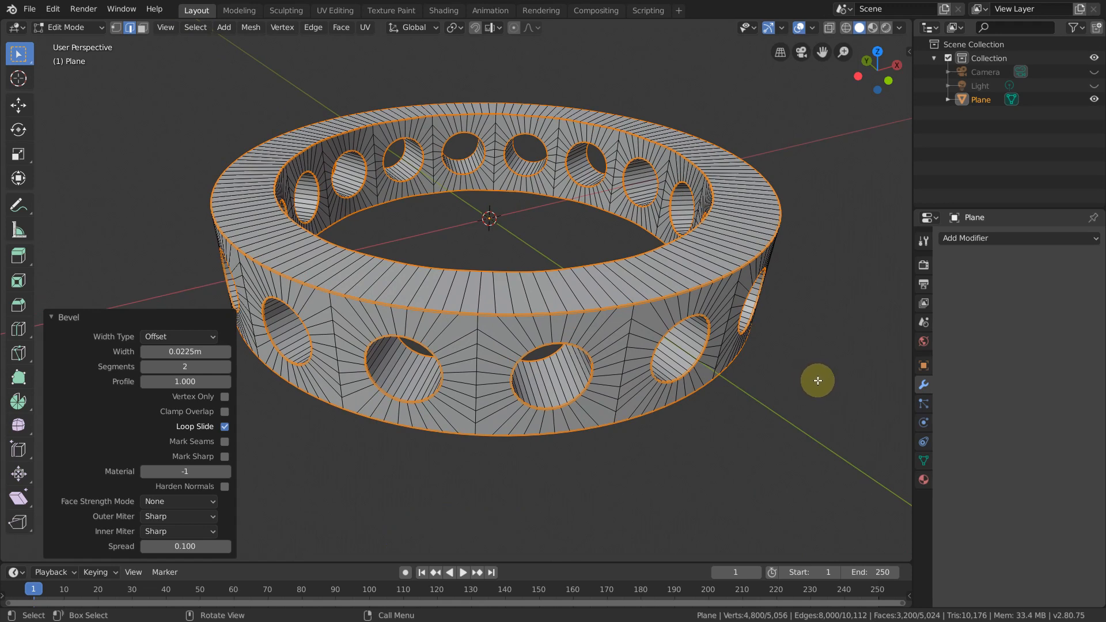
Step: Return to Object Mode and apply Shade Smooth to the ring
key(Tab)
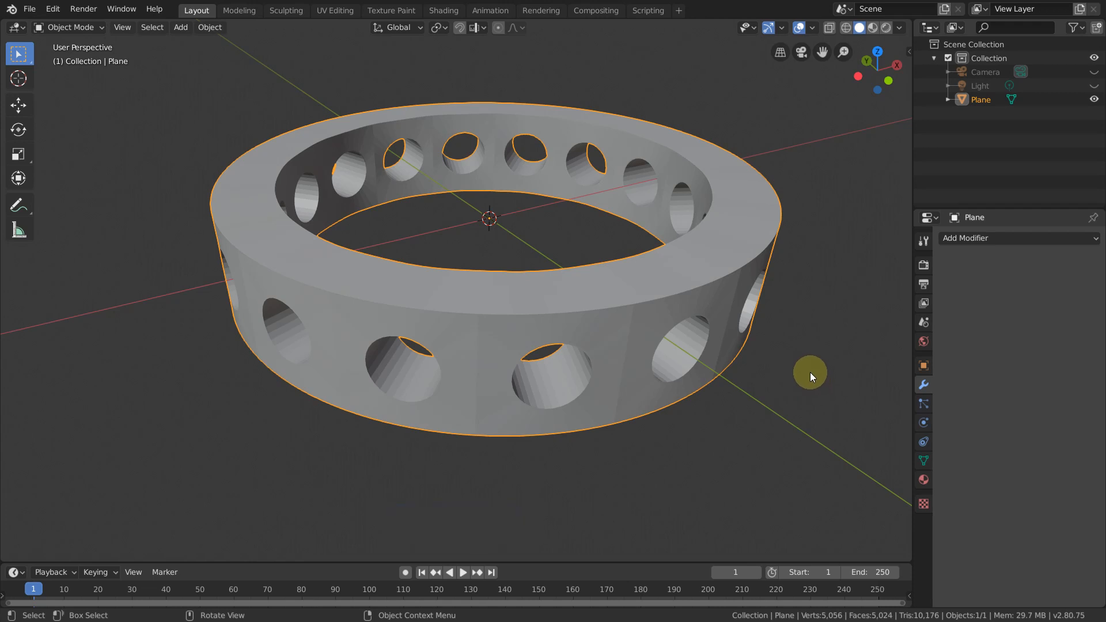
right_click(828, 223)
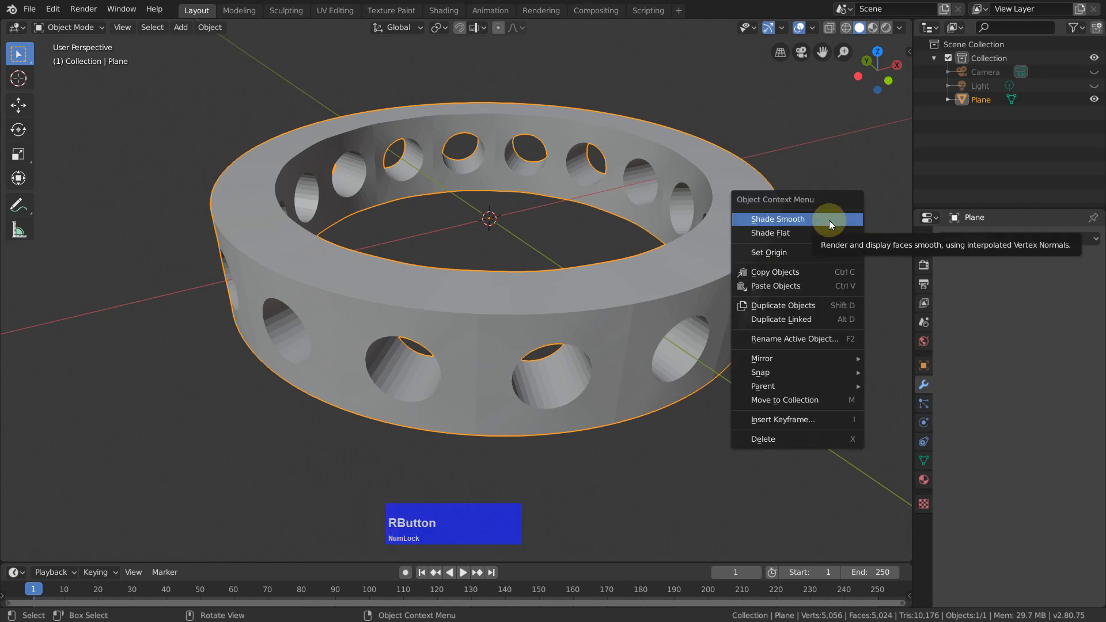
click(830, 224)
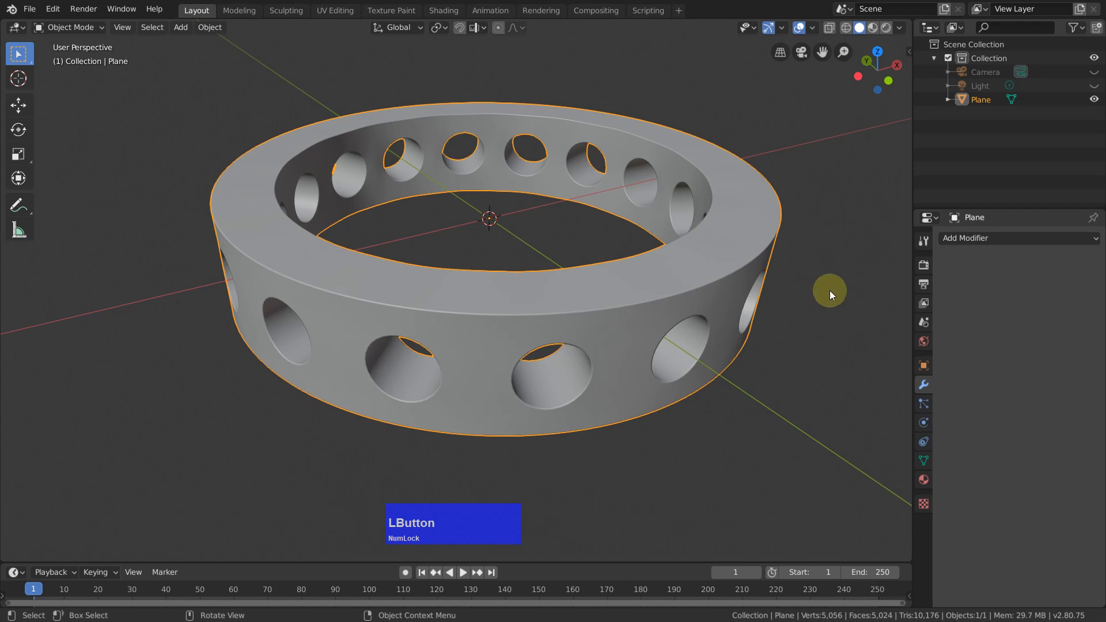
Step: Set the viewport lighting to MatCap with the glossy light-metal sphere and hide the viewport overlays
mouse_move(821, 302)
middle_down()
mouse_move(807, 274)
mouse_move(807, 296)
mouse_move(847, 323)
mouse_move(838, 320)
middle_up()
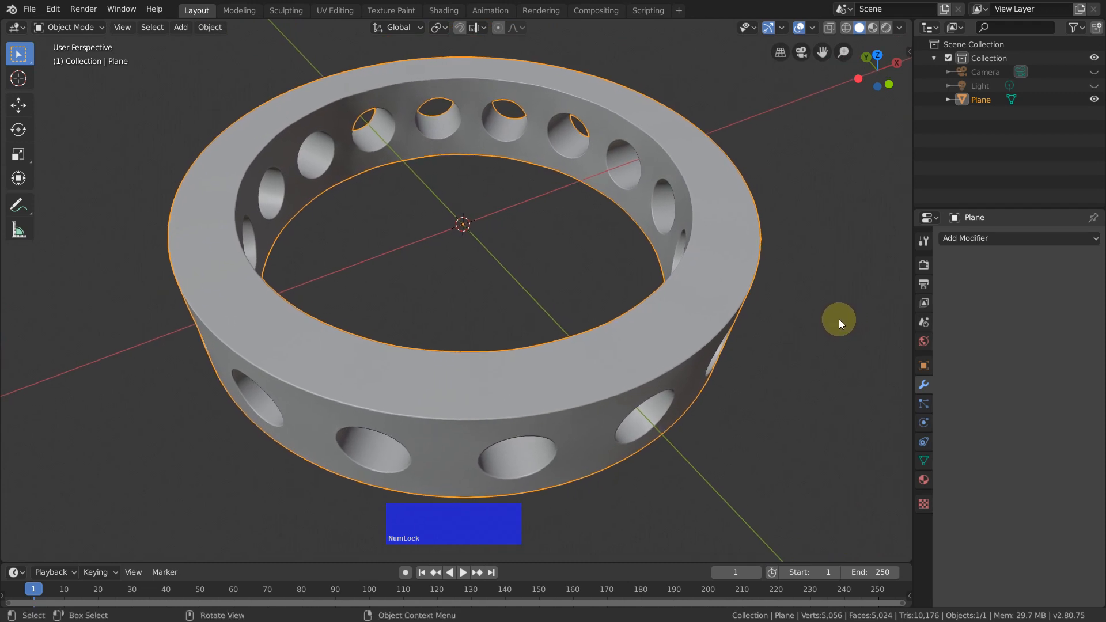
click(899, 27)
click(887, 91)
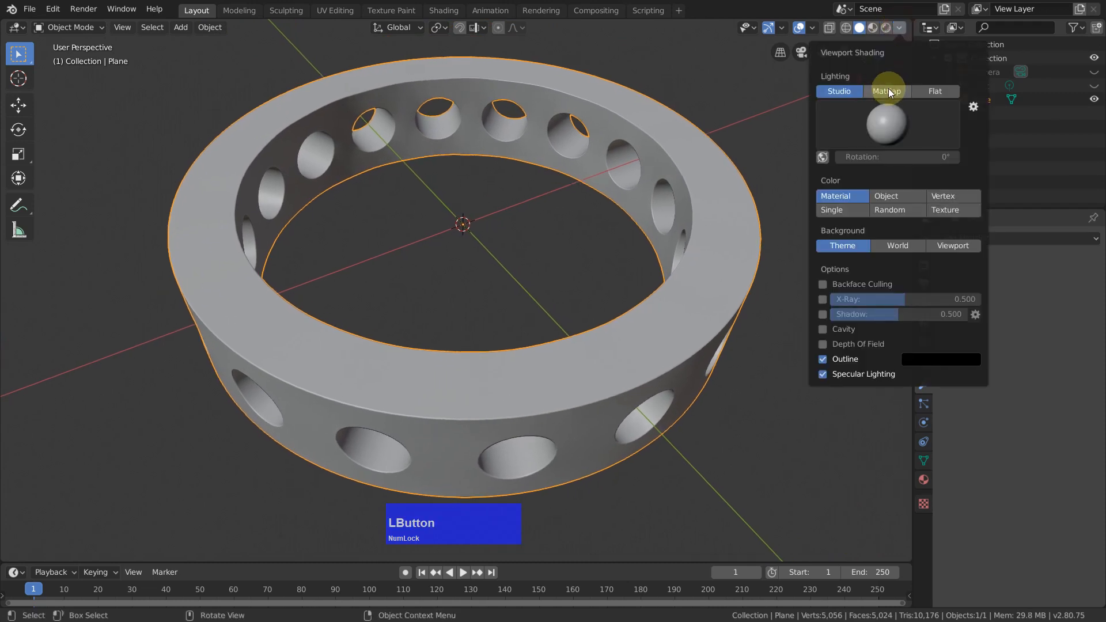
click(890, 119)
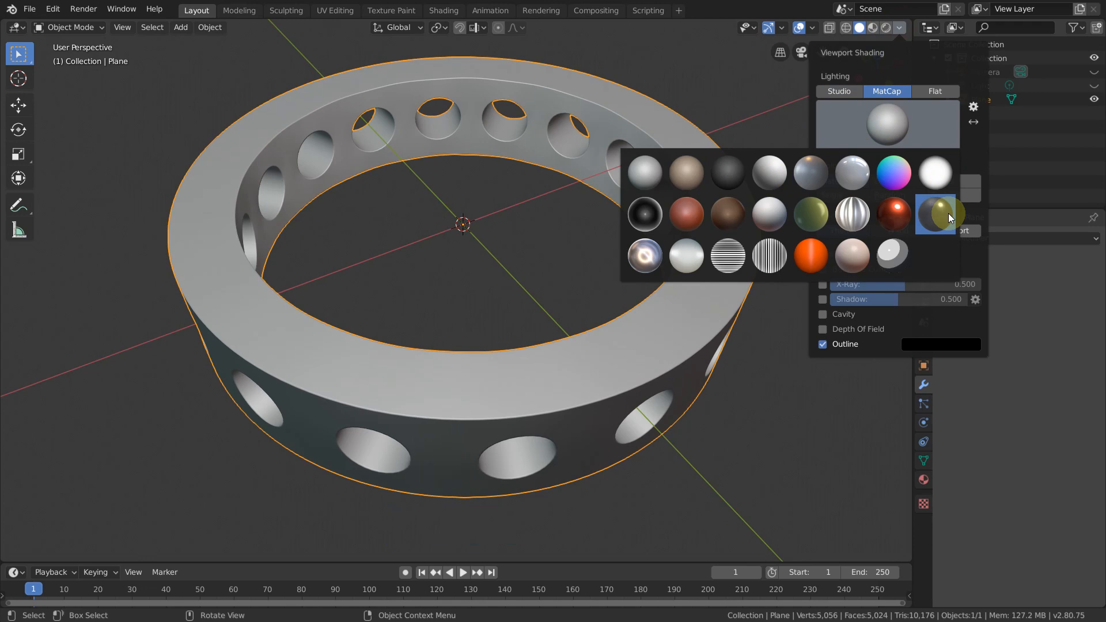
click(857, 178)
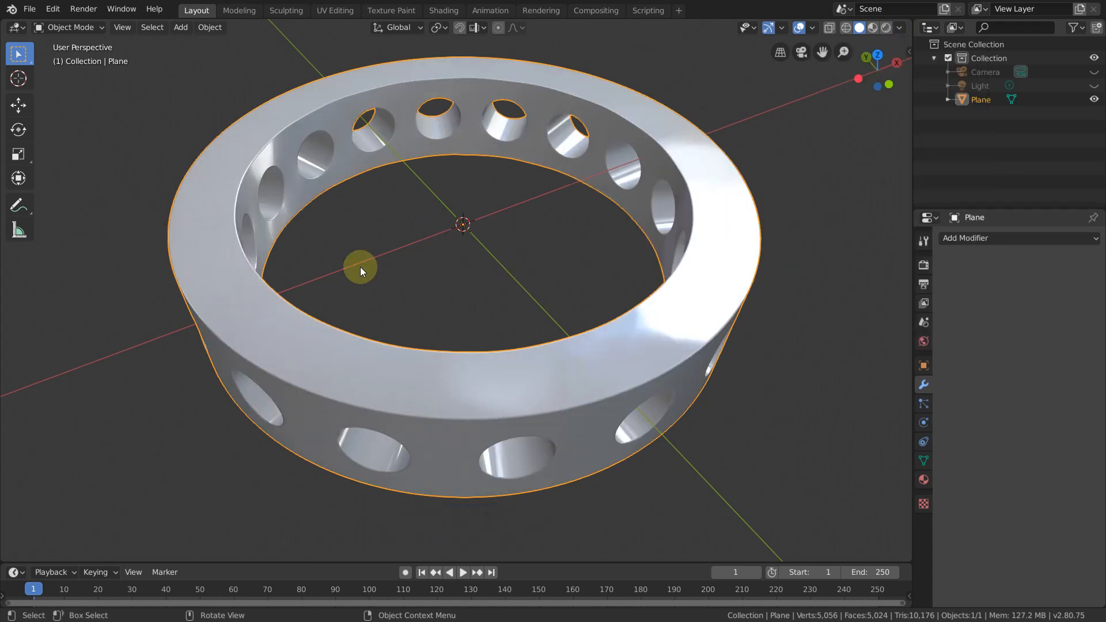
click(800, 26)
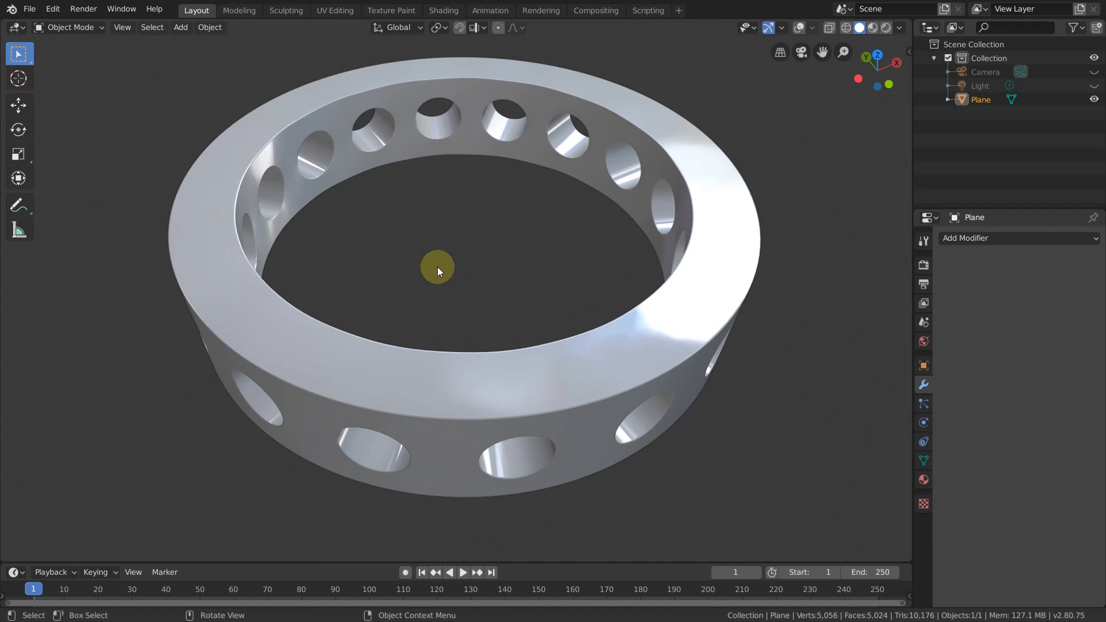
mouse_move(494, 3)
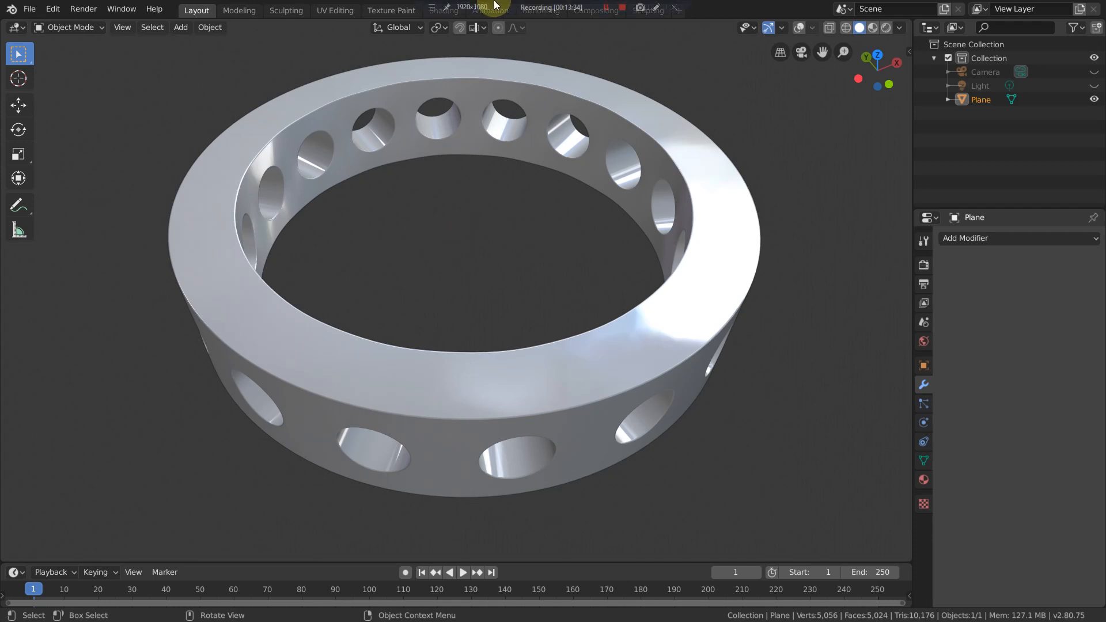